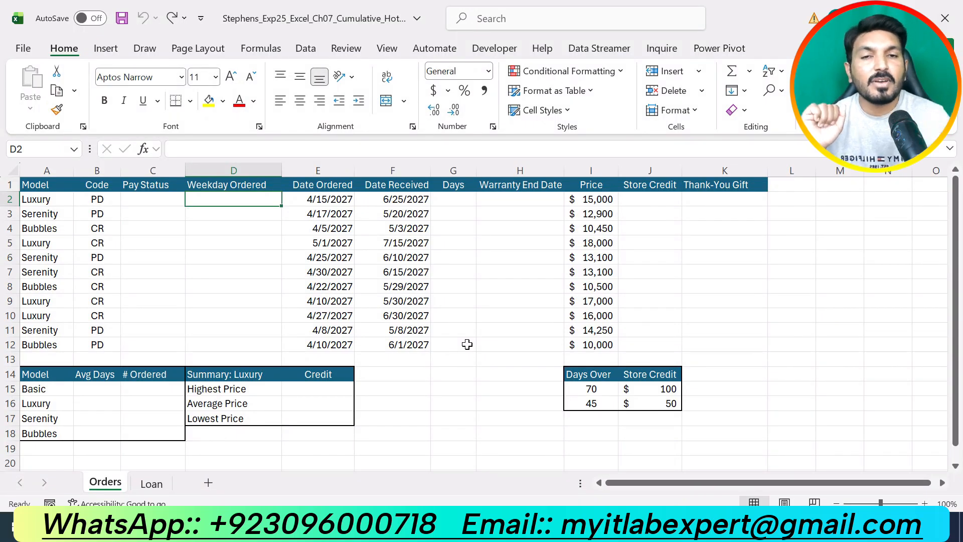
Switch to the Word instructions document and highlight the step 2 instructions in yellow.
key(alt+Tab)
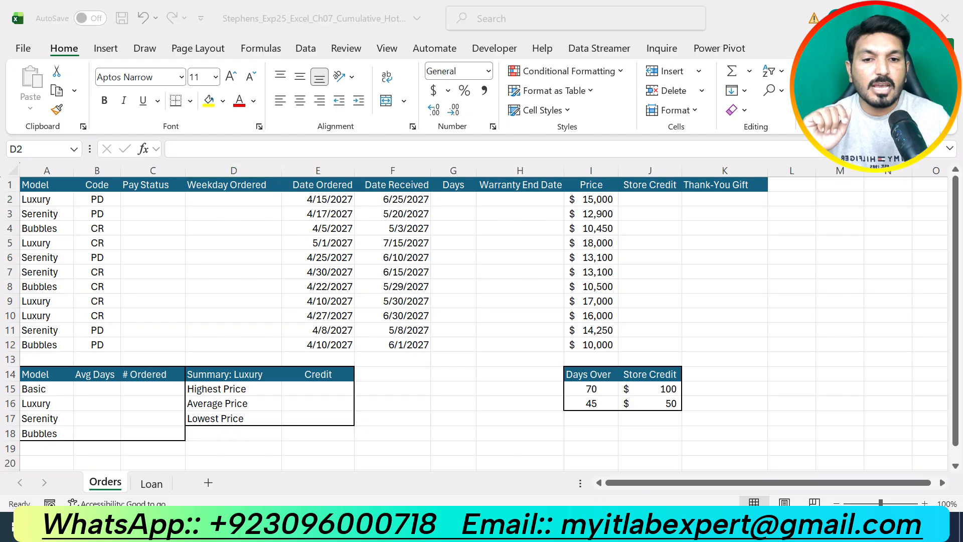
key(ctrl+z)
drag(353, 447, 288, 393)
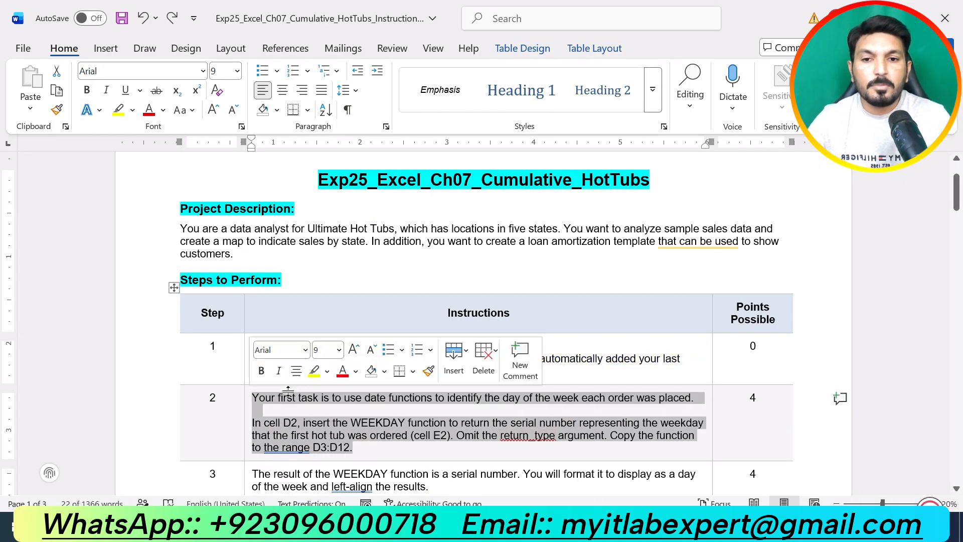
click(314, 371)
click(392, 436)
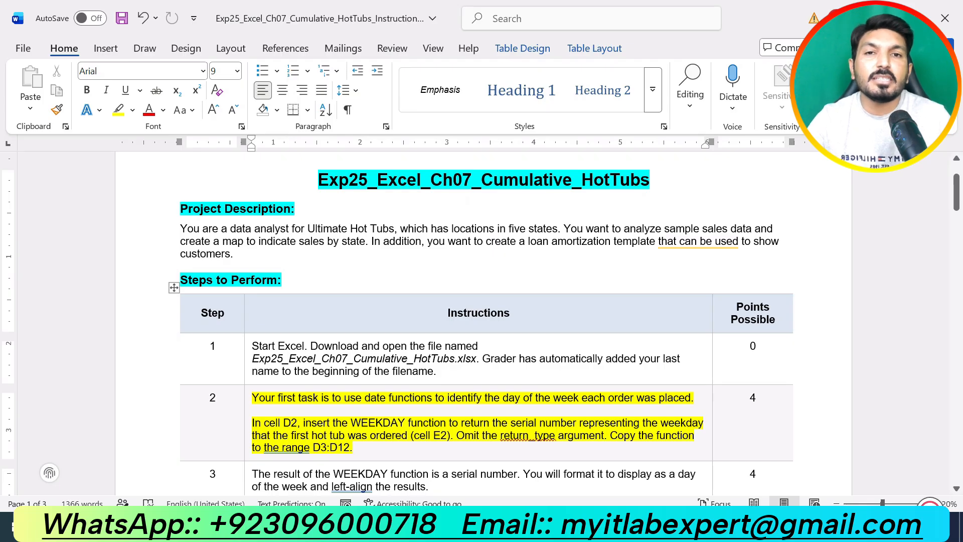
click(393, 457)
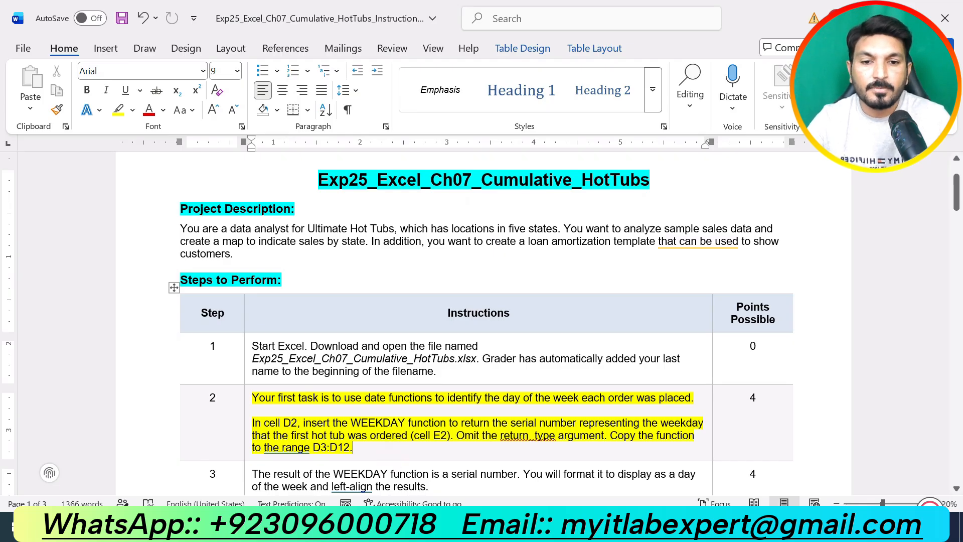
In the Excel Orders sheet, enter =WEEKDAY(E2) in cell D2 without a return type and copy it down to D12.
click(480, 527)
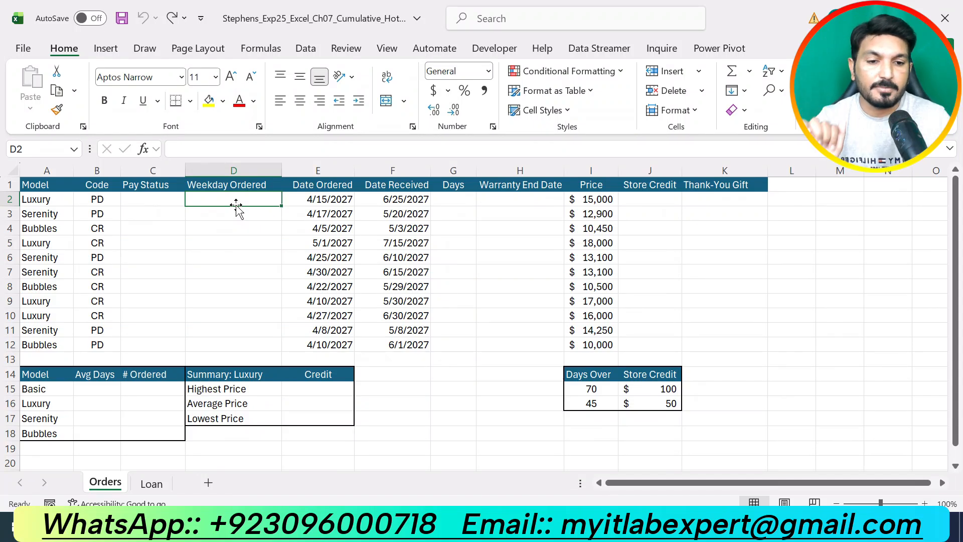
text(=)
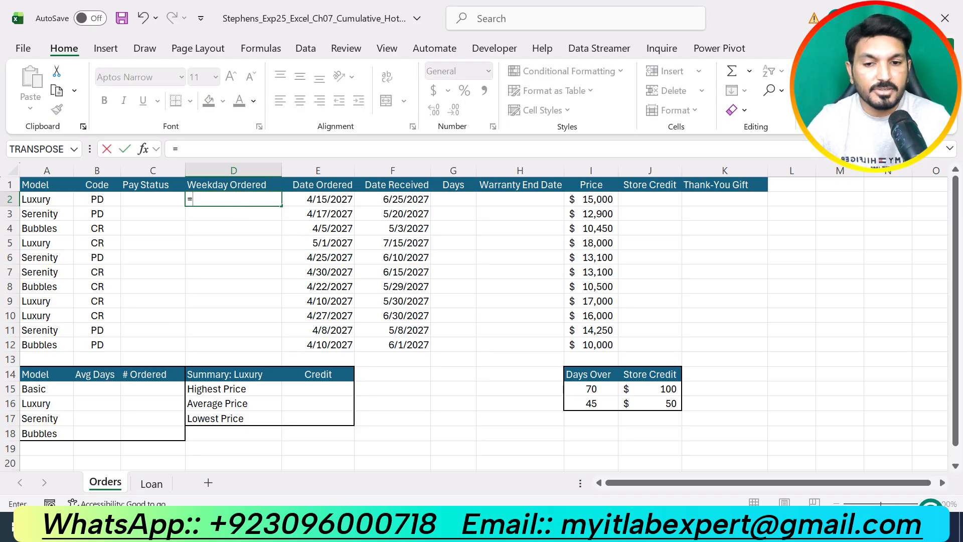
text(wee)
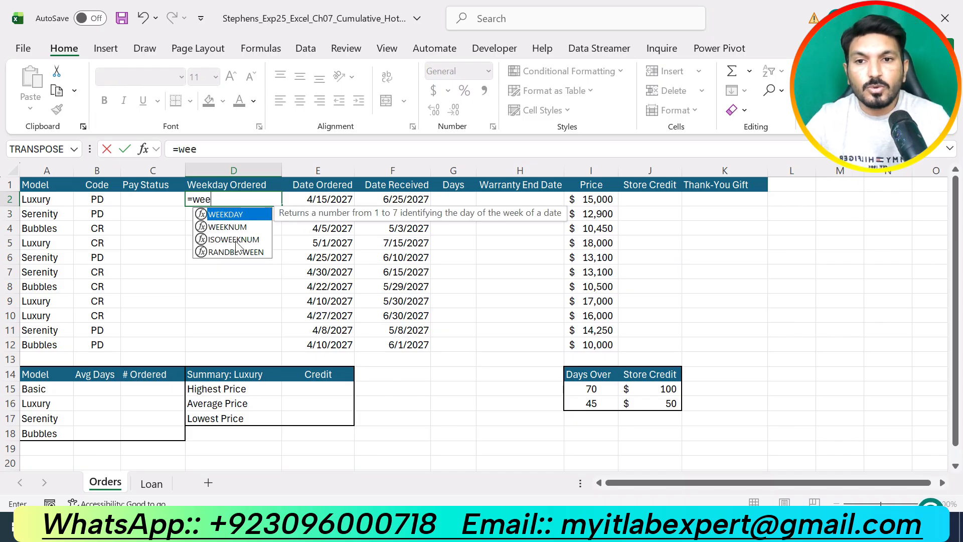
double_click(233, 213)
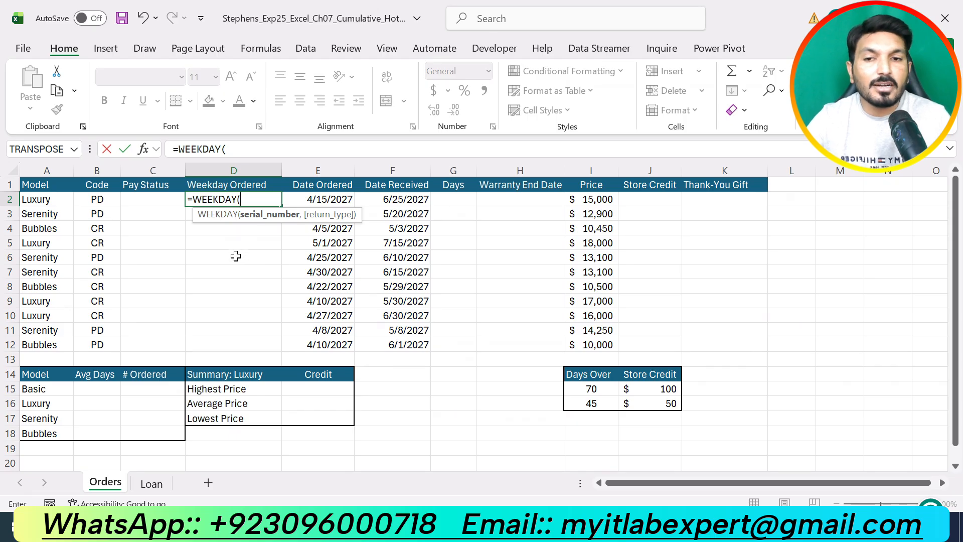
click(142, 150)
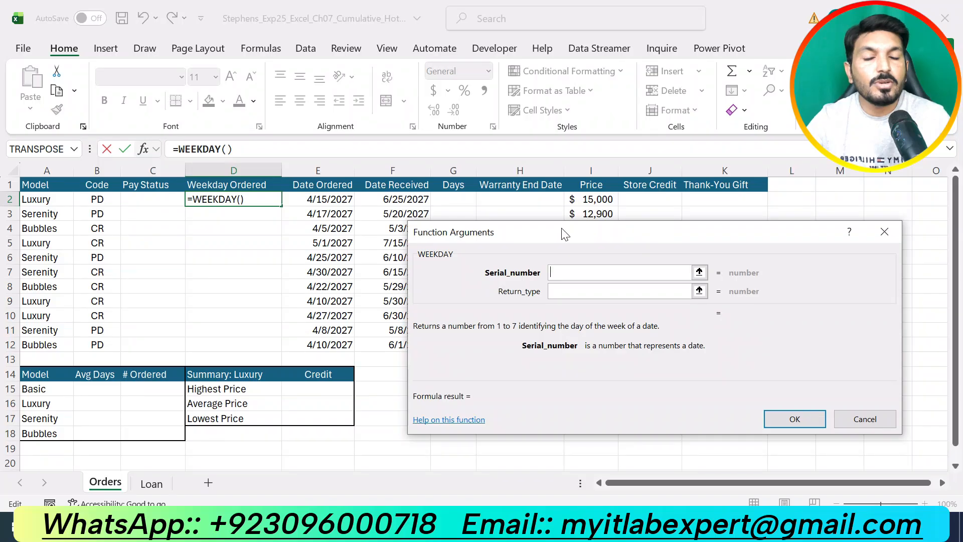
drag(559, 240, 556, 239)
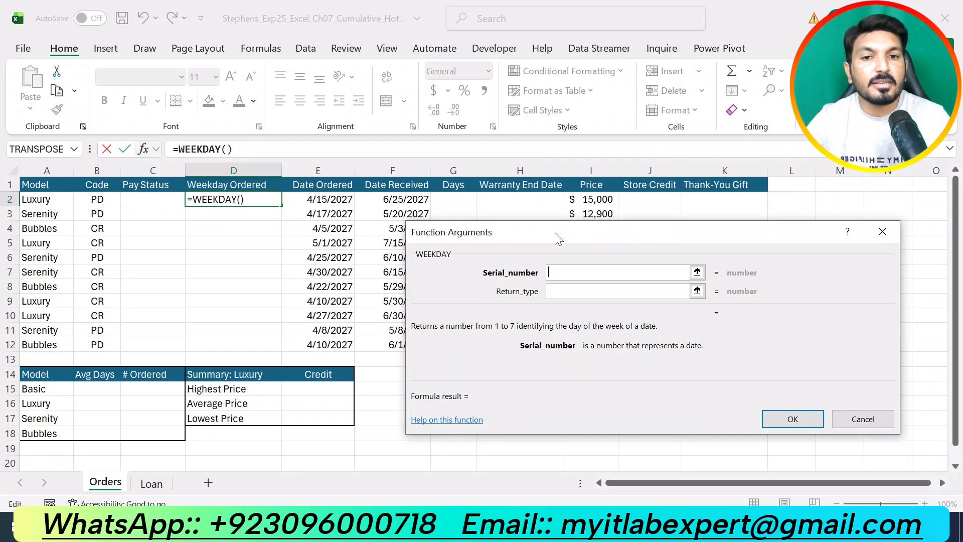
click(560, 273)
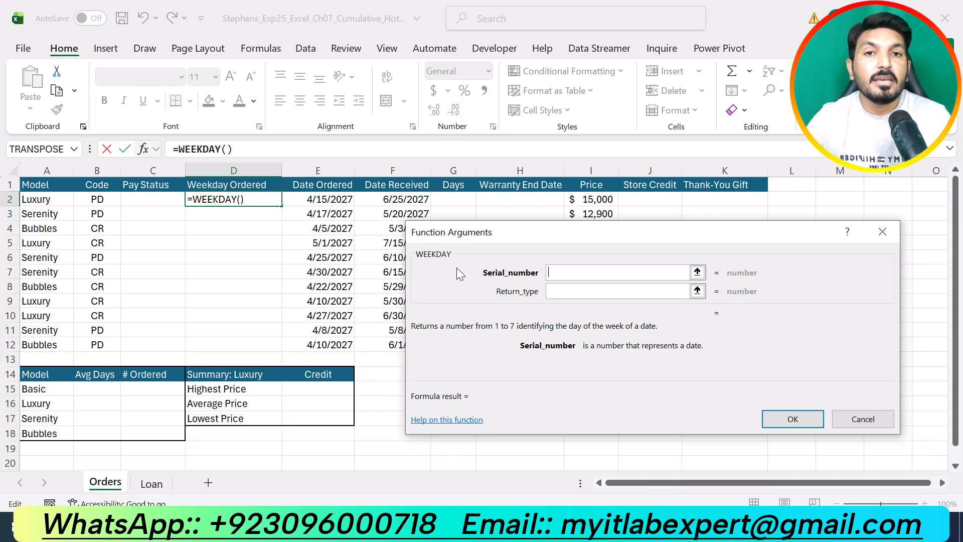
click(345, 200)
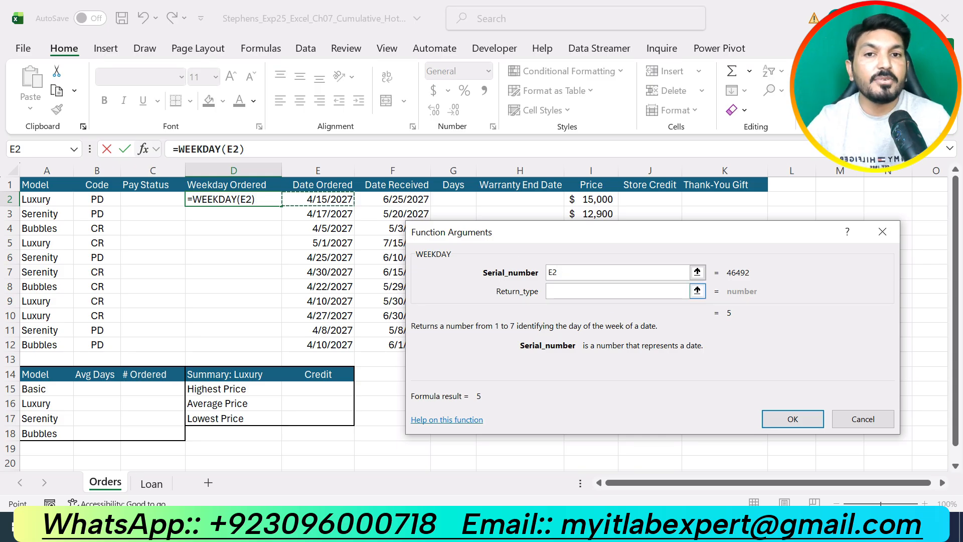
click(607, 291)
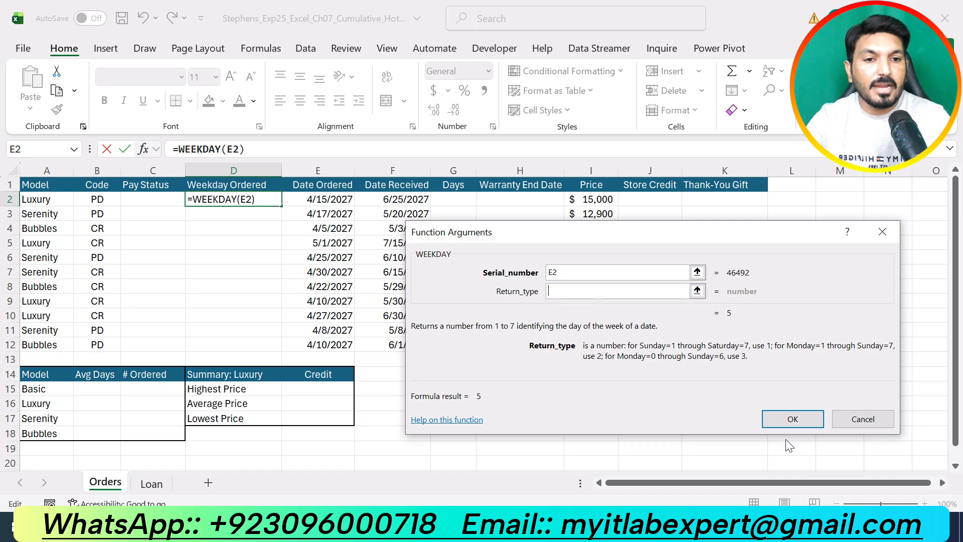
click(792, 419)
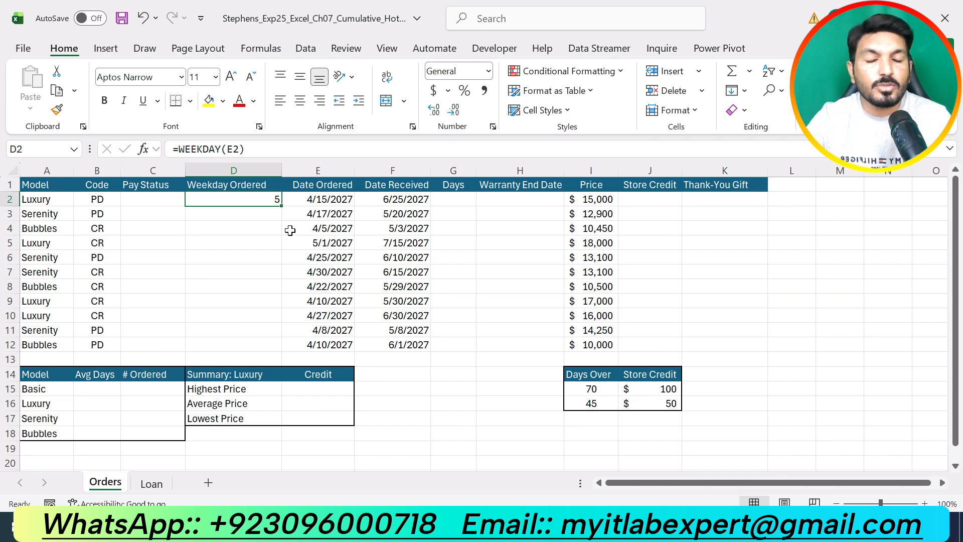
drag(281, 207, 279, 348)
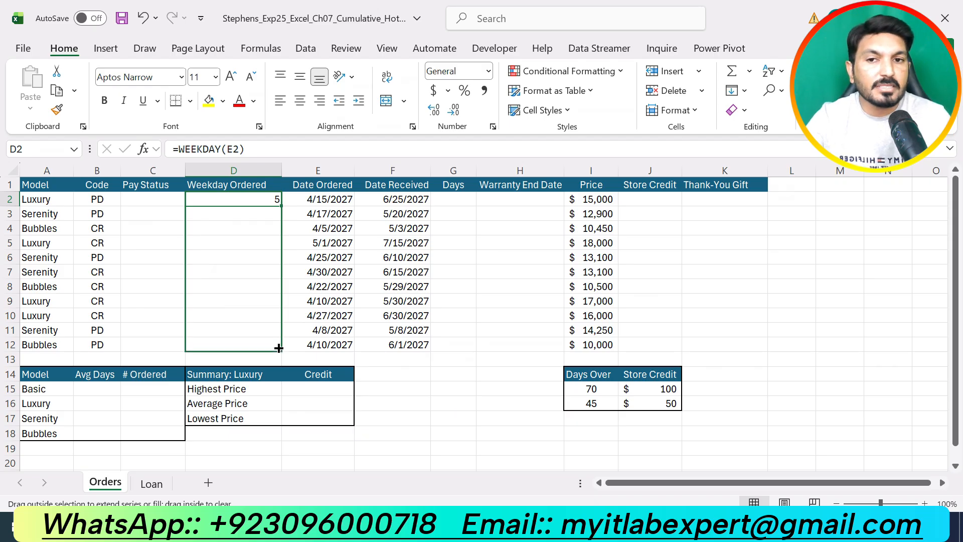
drag(279, 349, 279, 348)
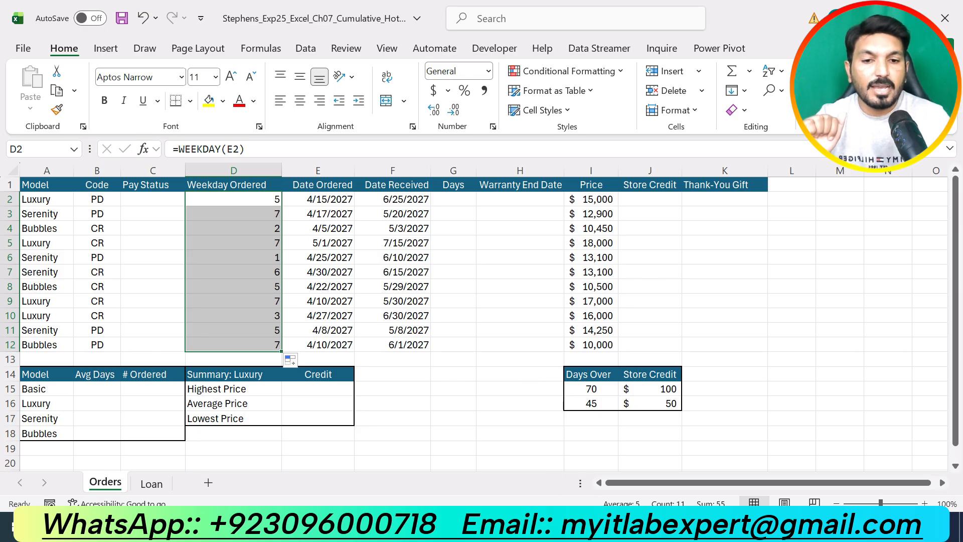
In the Word instructions, clear the highlight from step 2 and highlight the step 3 text in yellow.
click(543, 526)
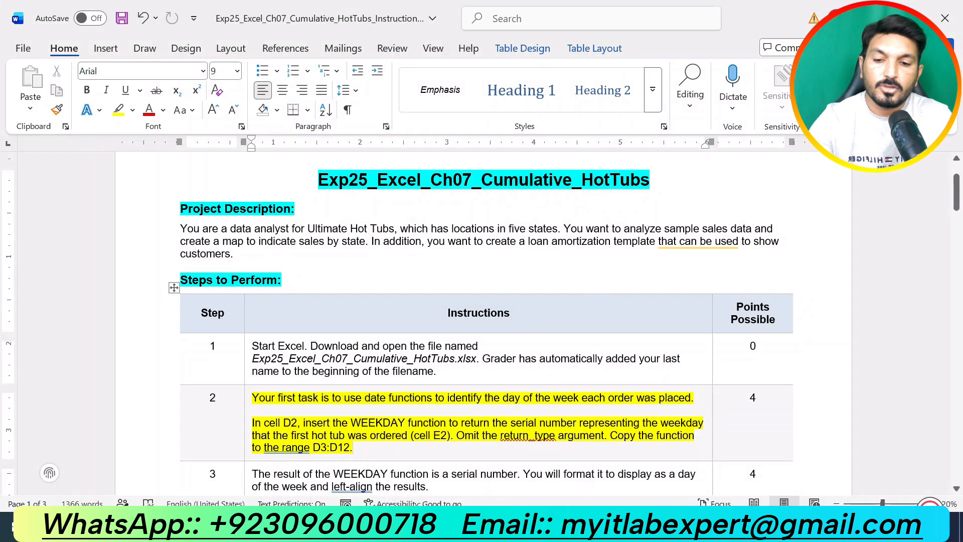
triple_click(577, 399)
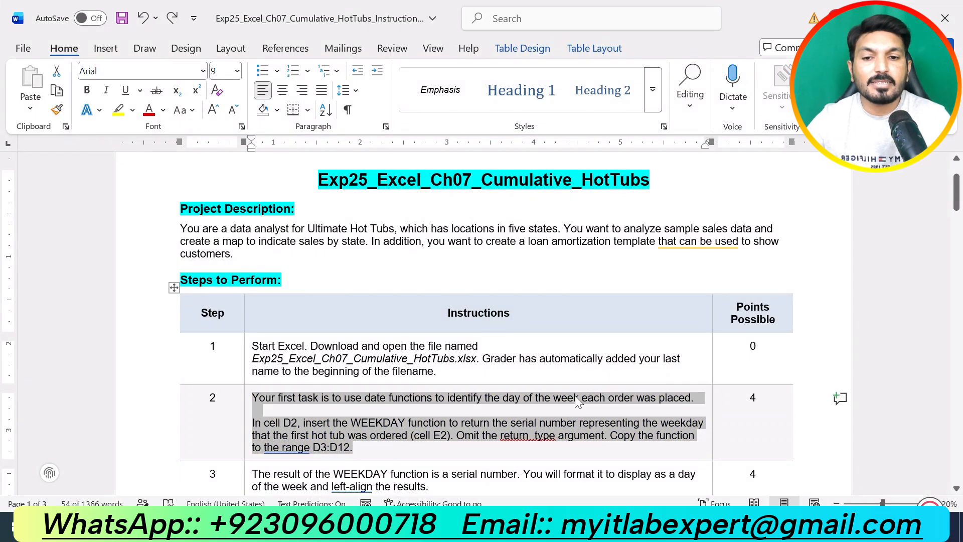
scroll(577, 399, down, 6)
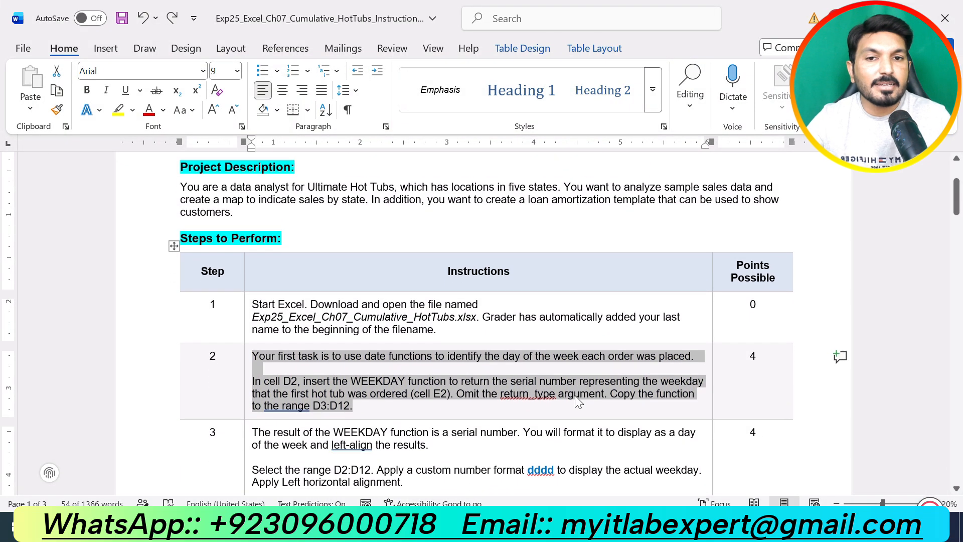
drag(409, 314, 268, 271)
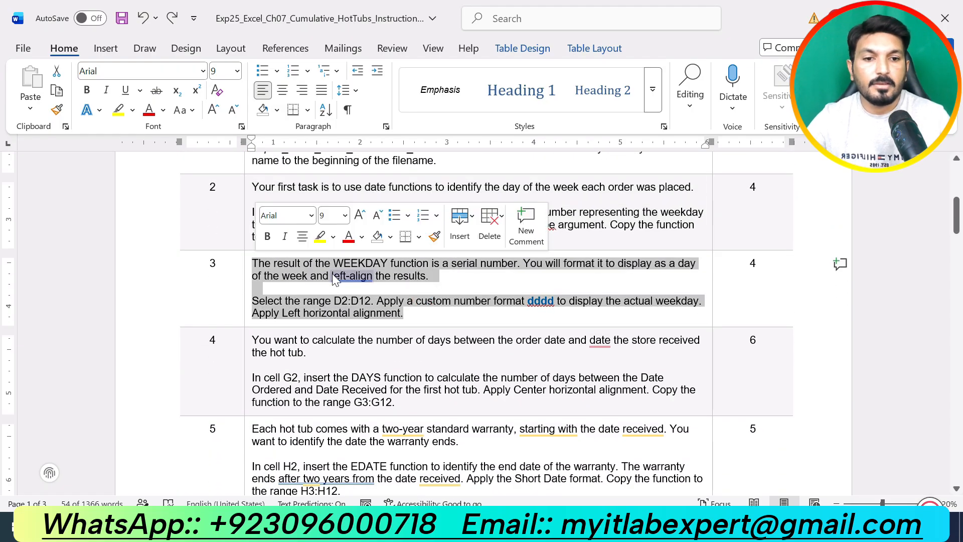
click(320, 237)
key(Left)
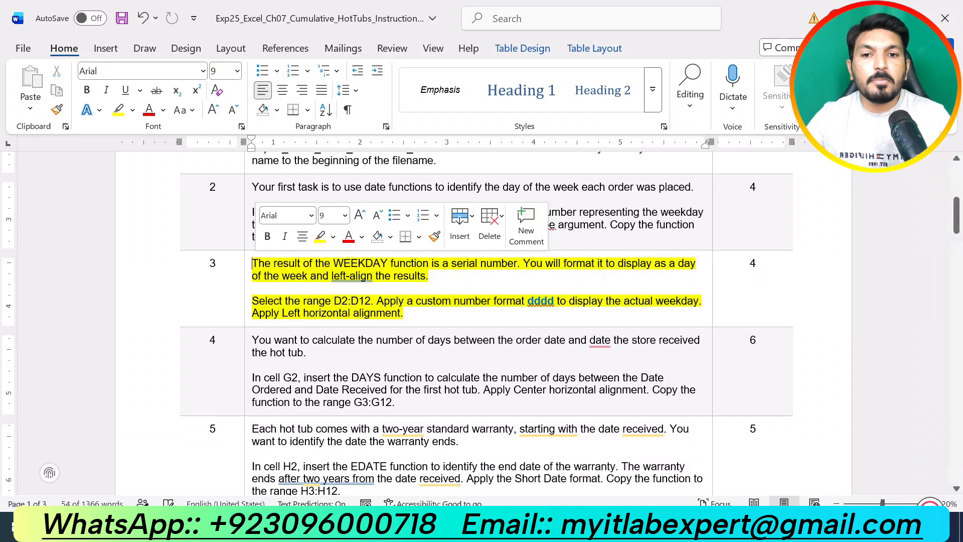
click(425, 316)
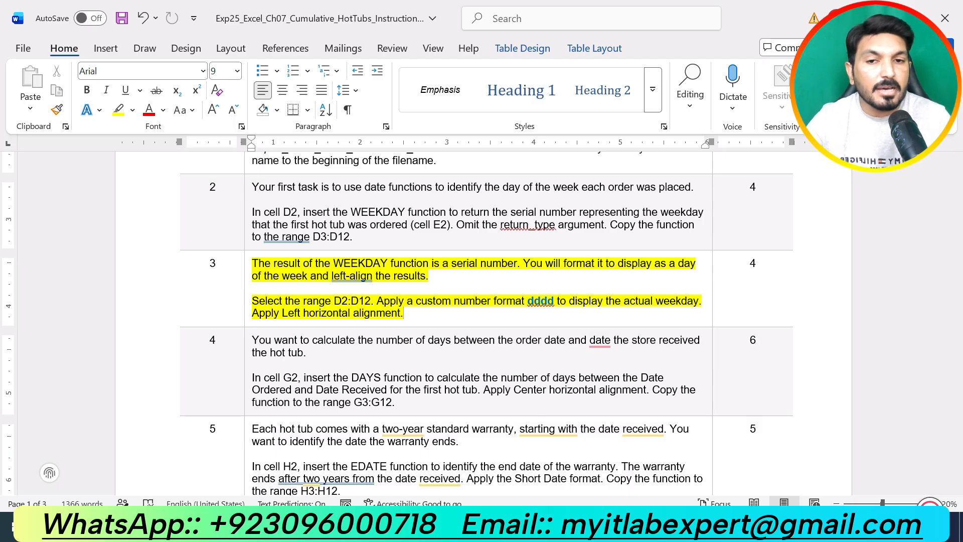
Review the Weekday Ordered results in Excel against step 3 of the Word instructions, and inspect the formula in D2.
key(alt+Tab)
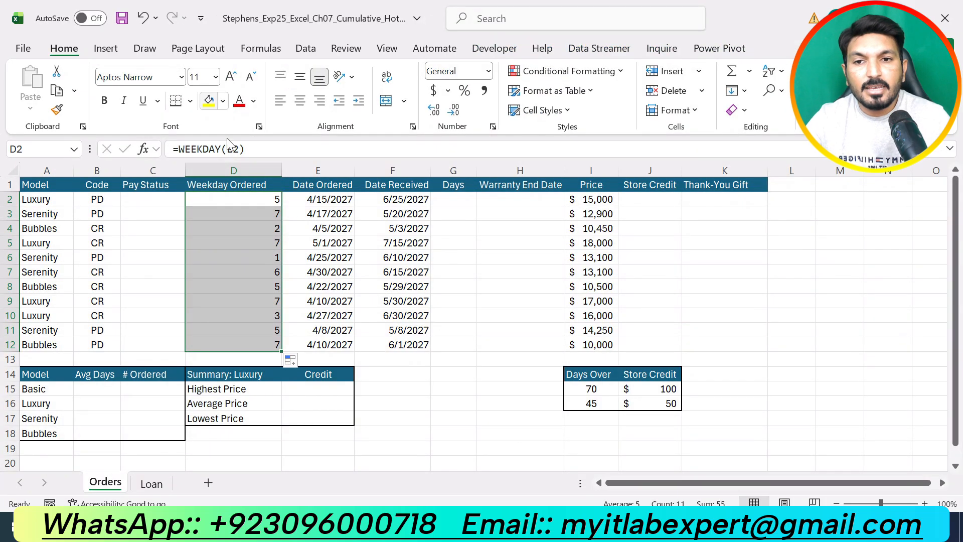
click(316, 243)
drag(267, 199, 261, 345)
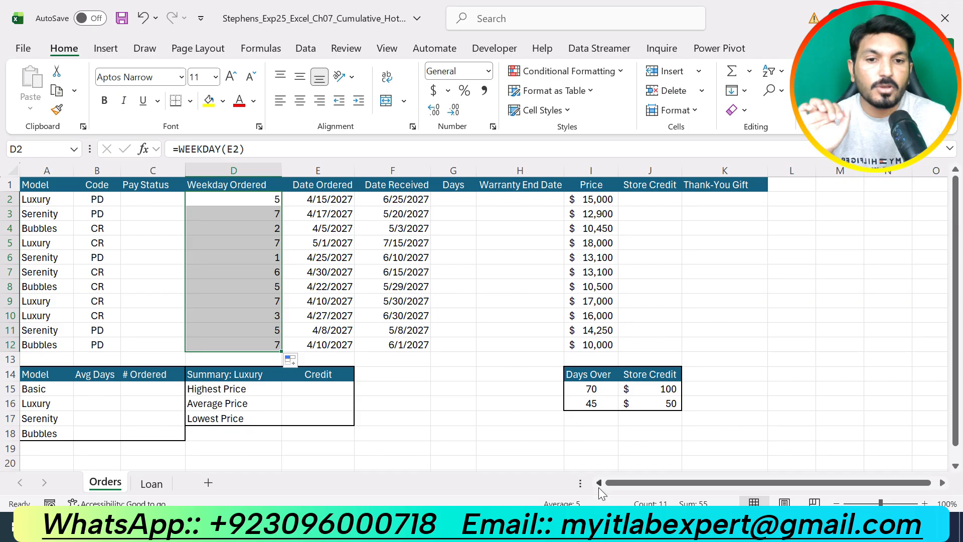
click(608, 526)
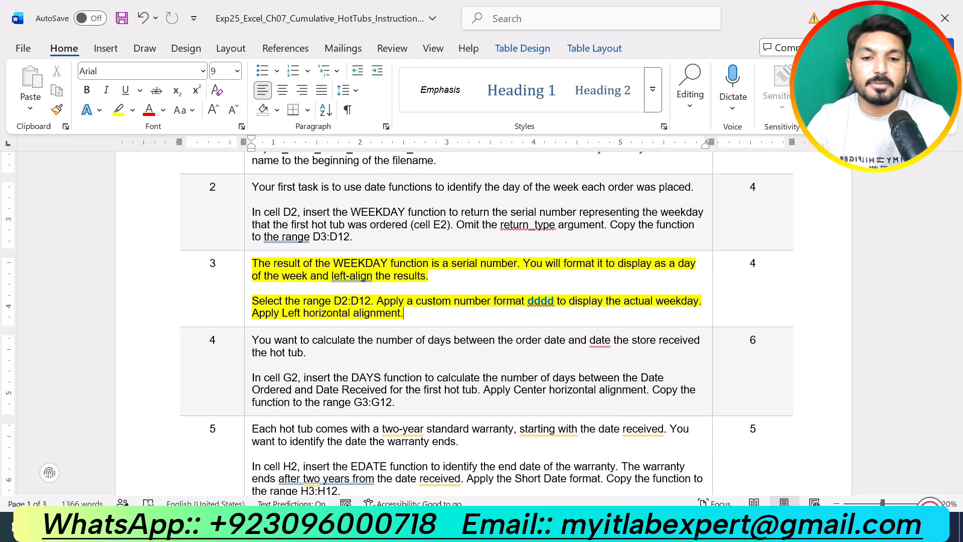
key(alt+Tab)
click(312, 207)
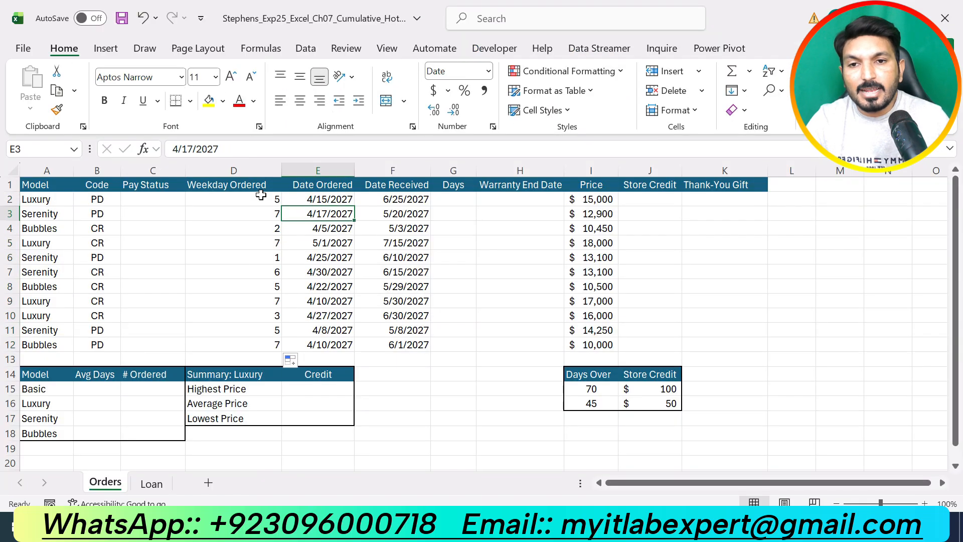
double_click(261, 196)
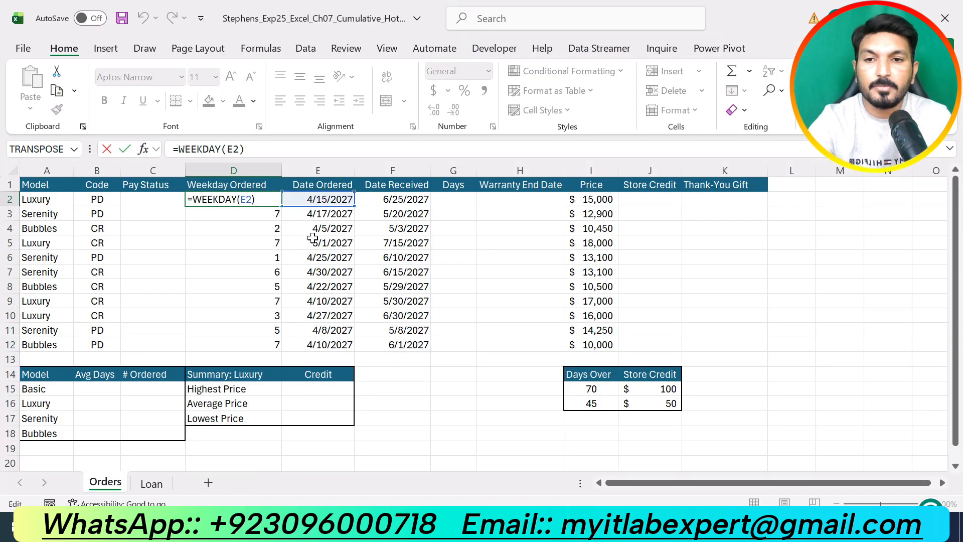
key(Escape)
Apply the custom number format dddd to the range D2:D12.
drag(271, 199, 274, 347)
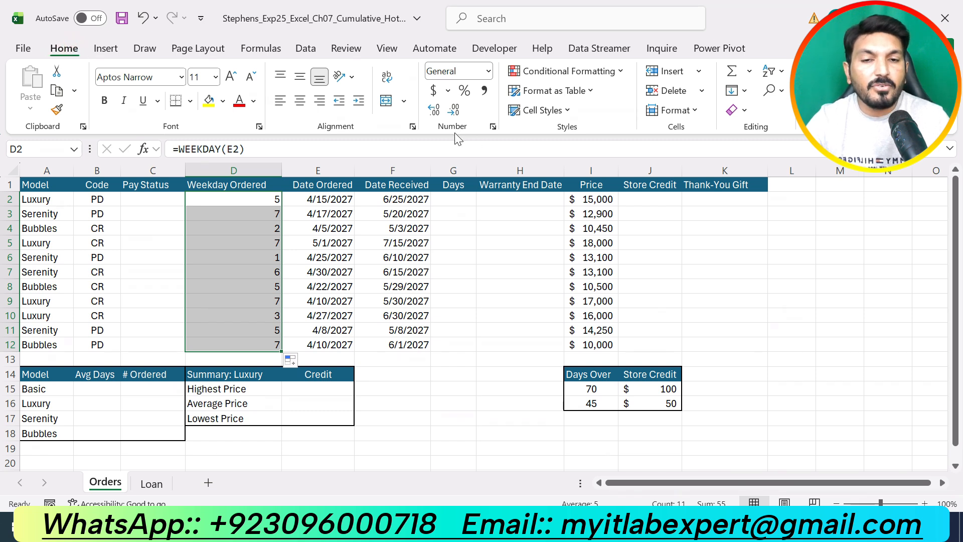
click(494, 126)
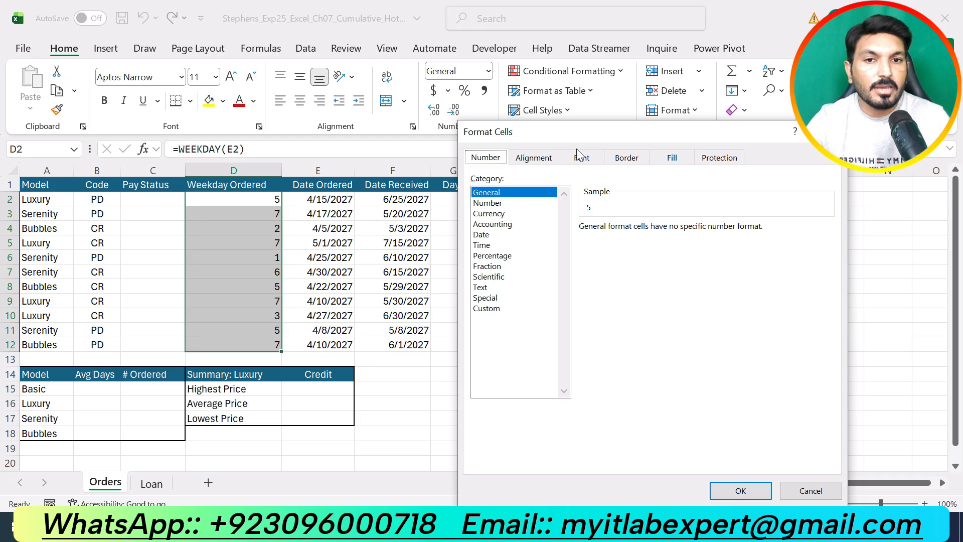
click(490, 308)
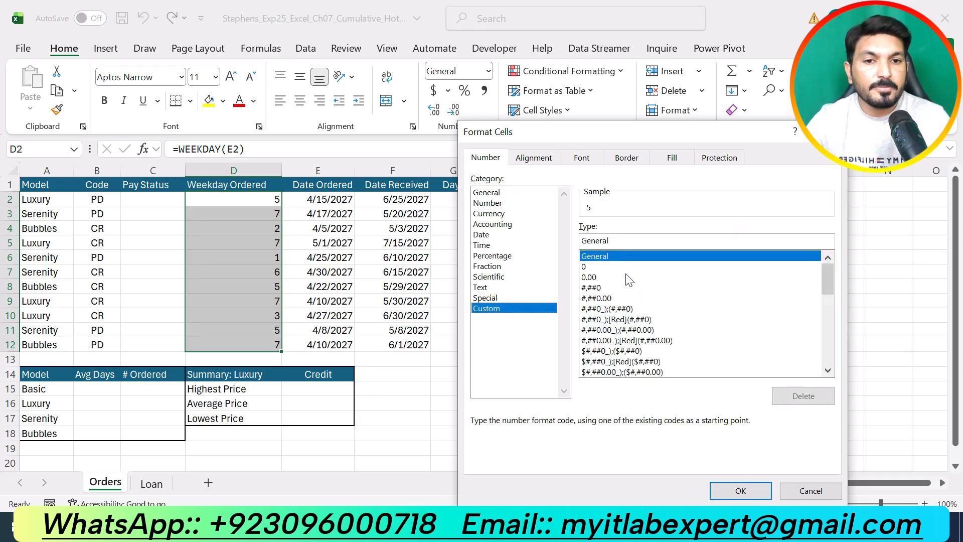
click(607, 255)
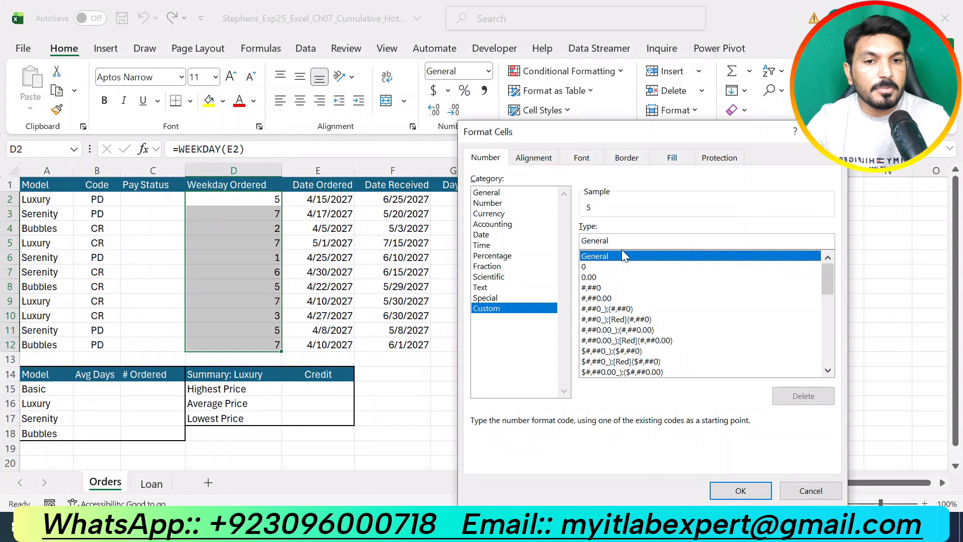
double_click(627, 240)
key(BackSpace)
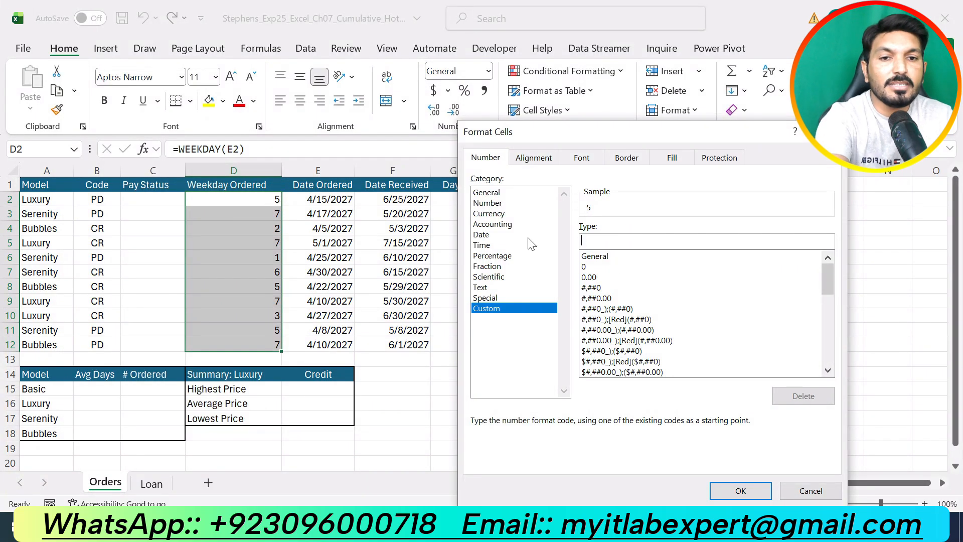
text(dd)
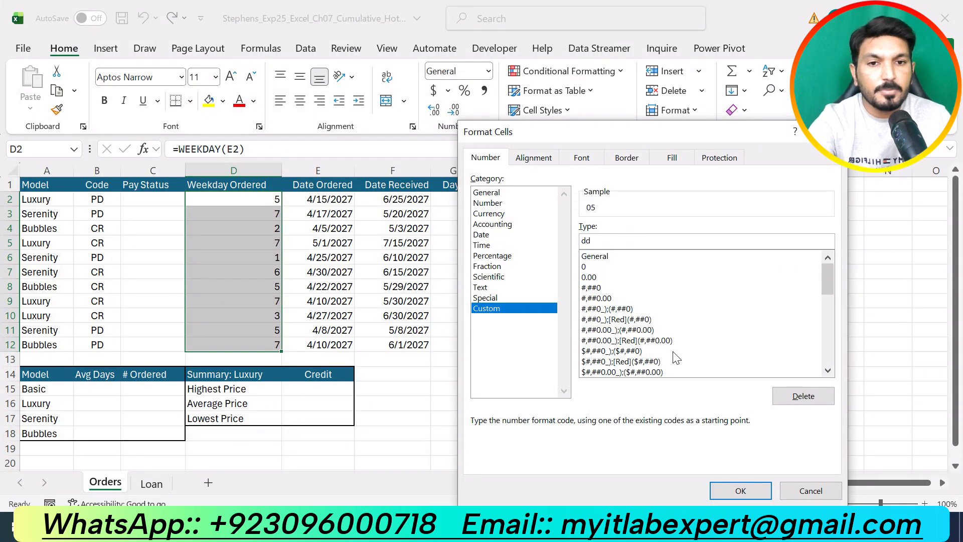
text(dd)
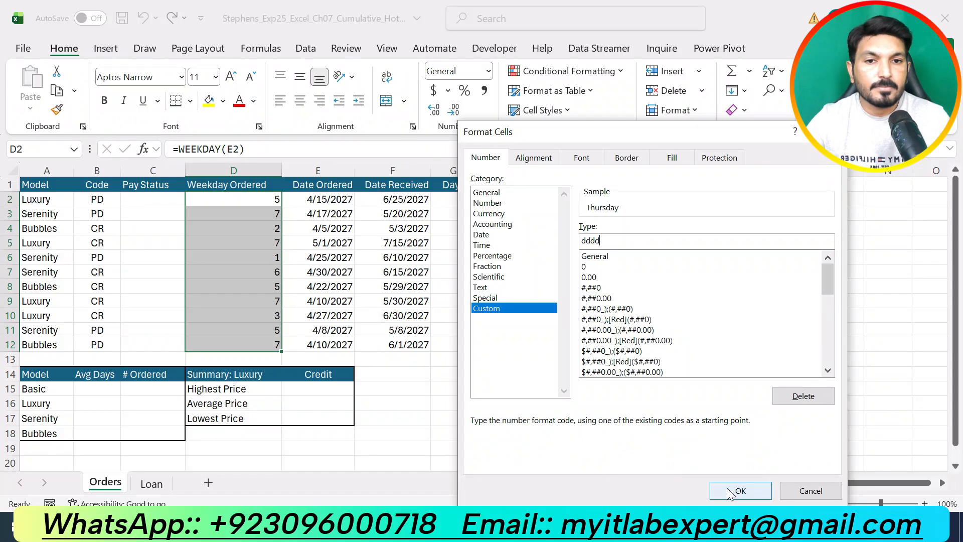
click(740, 490)
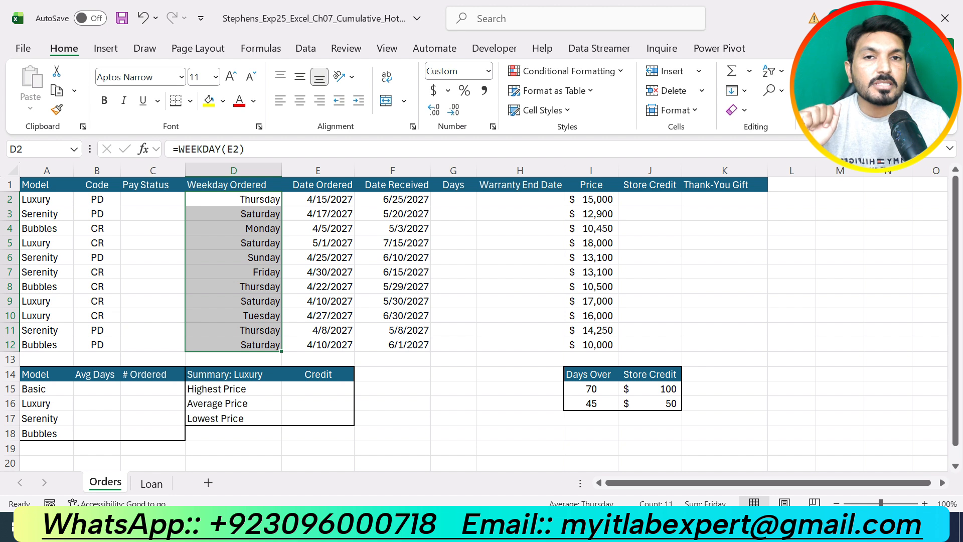
Left-align the weekday results in the range D2:D12.
click(279, 102)
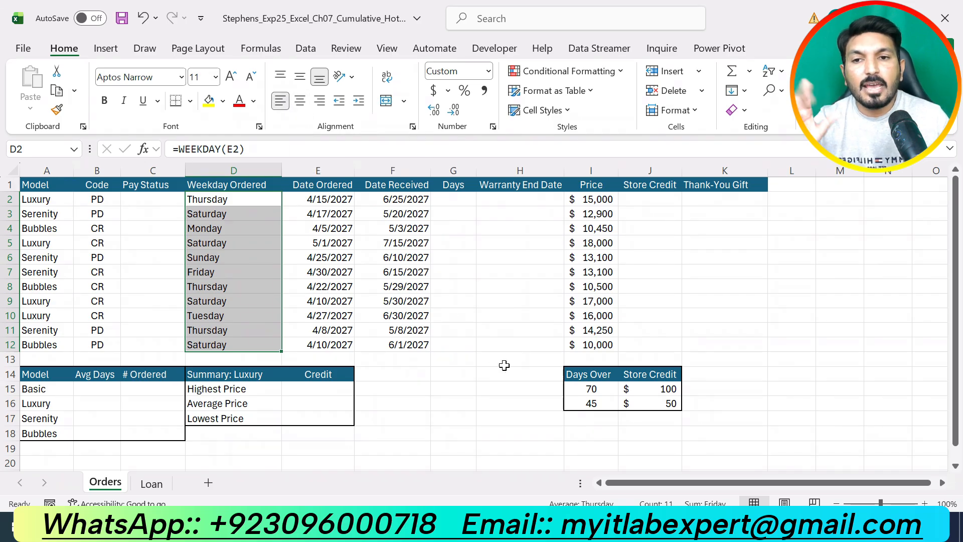
In the Word instructions, clear the highlight from step 3 and highlight the step 4 text in yellow.
key(alt+Tab)
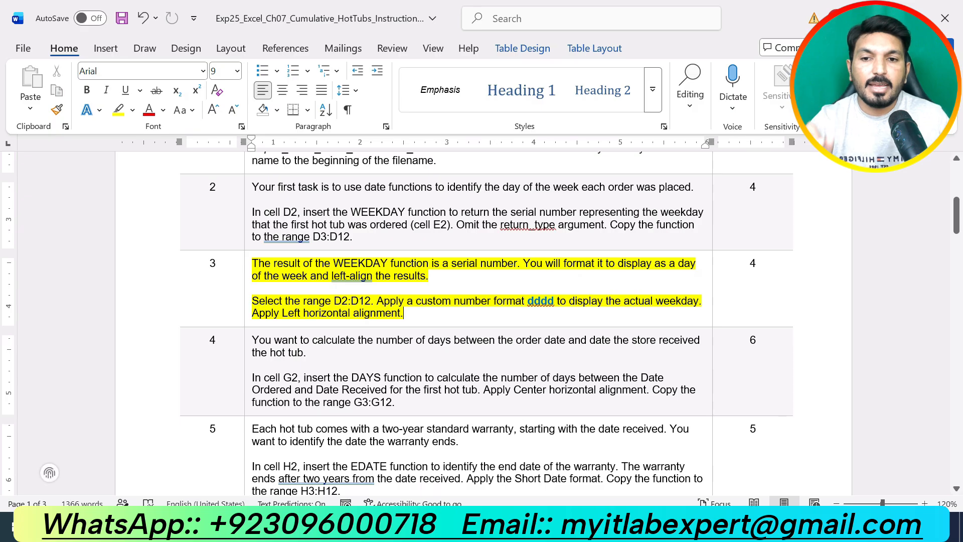
key(ctrl+z)
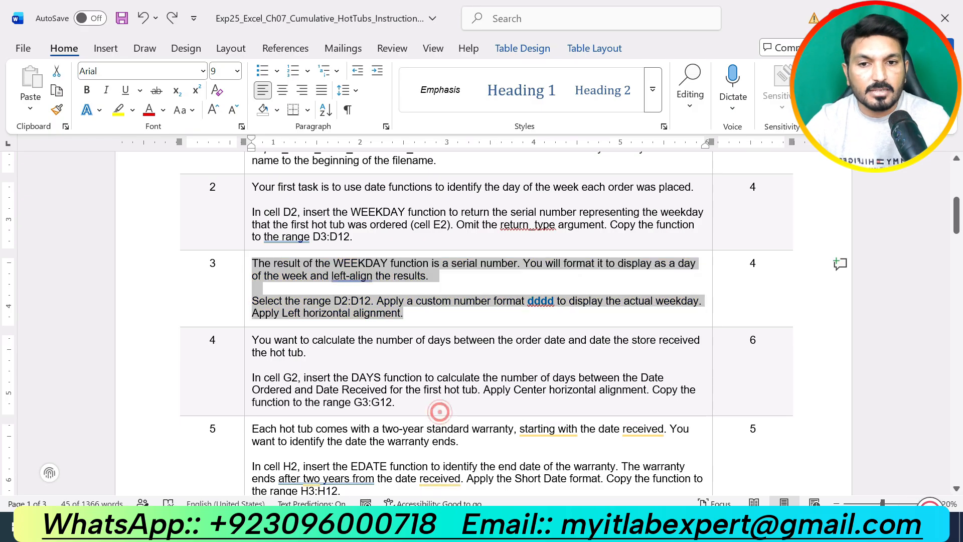
click(441, 410)
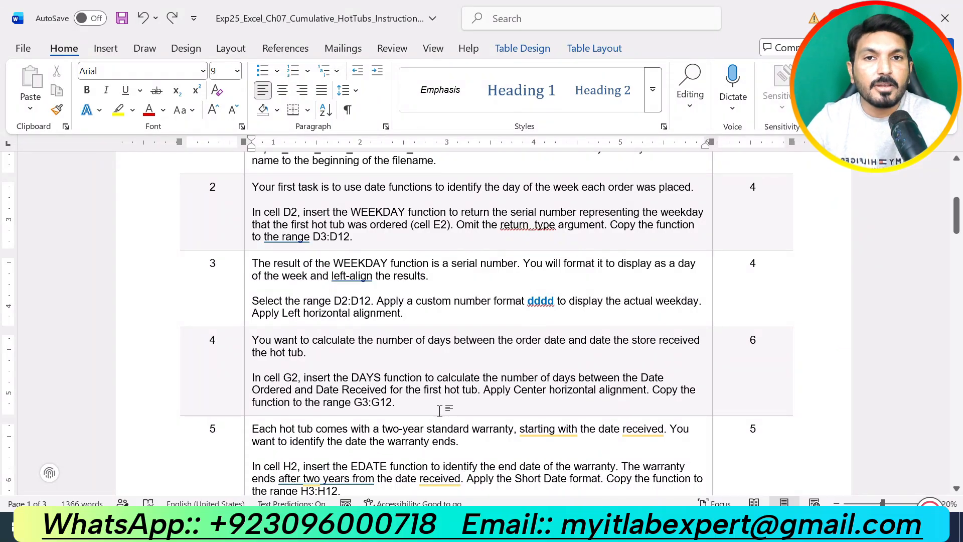
drag(416, 405, 252, 342)
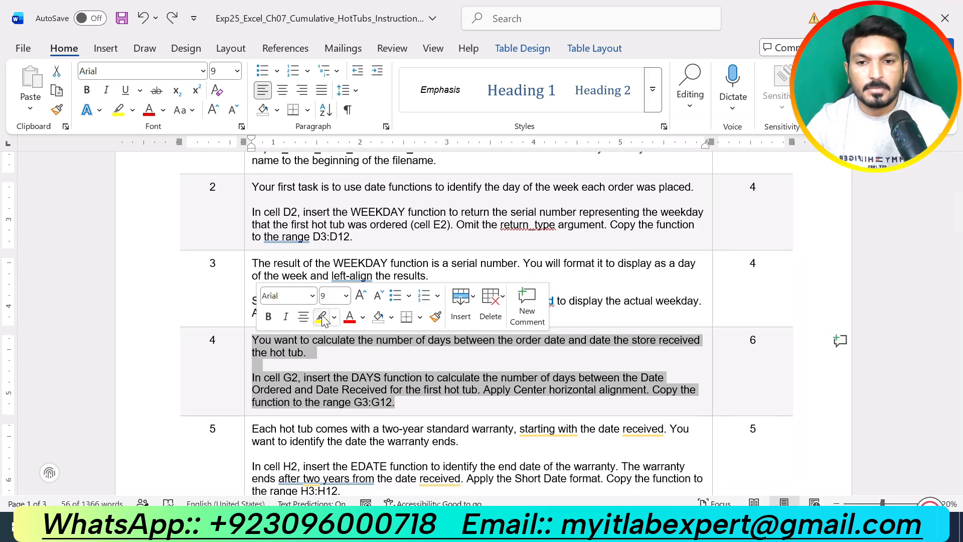
click(321, 317)
click(424, 402)
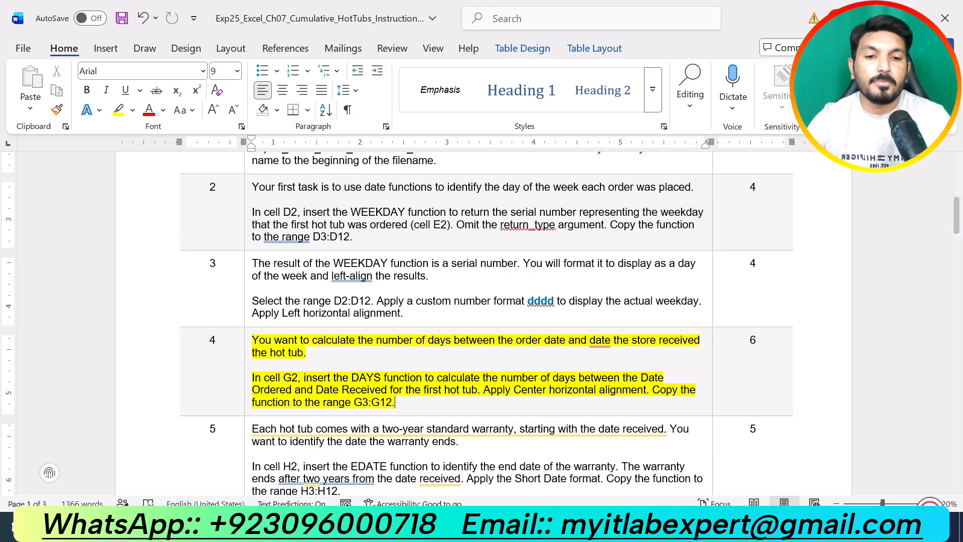
In the Excel Orders sheet, examine the first order's Date Ordered, Date Received and Days cells against step 4 of the Word instructions.
key(alt+Tab)
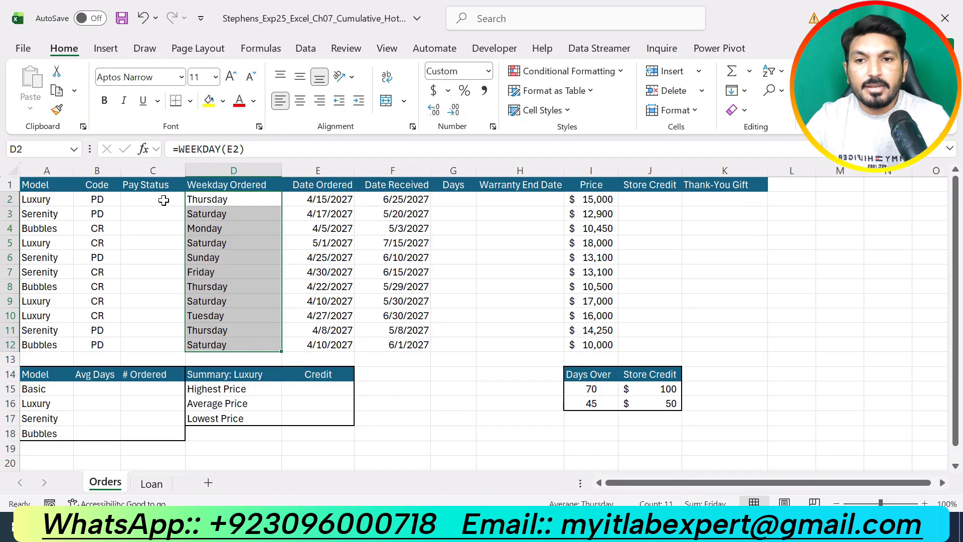
click(454, 199)
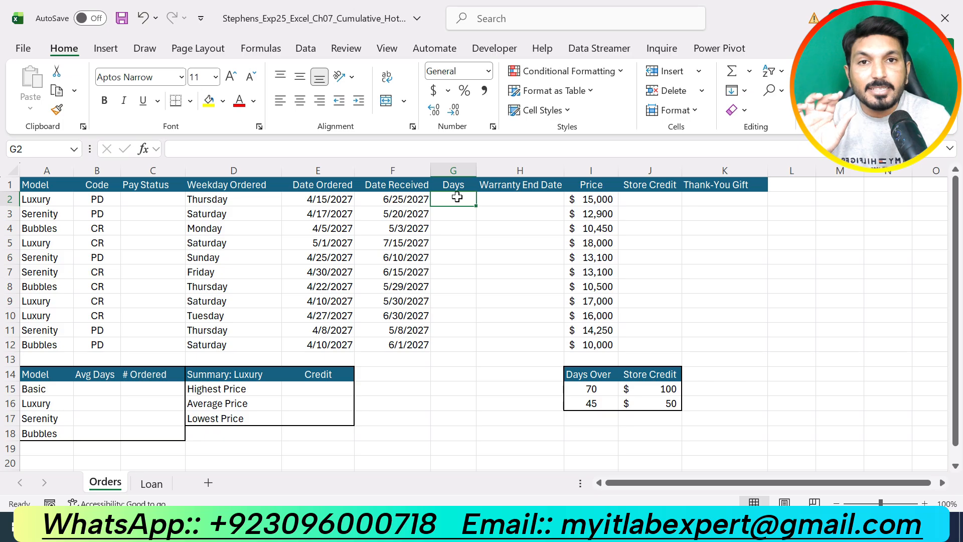
click(322, 200)
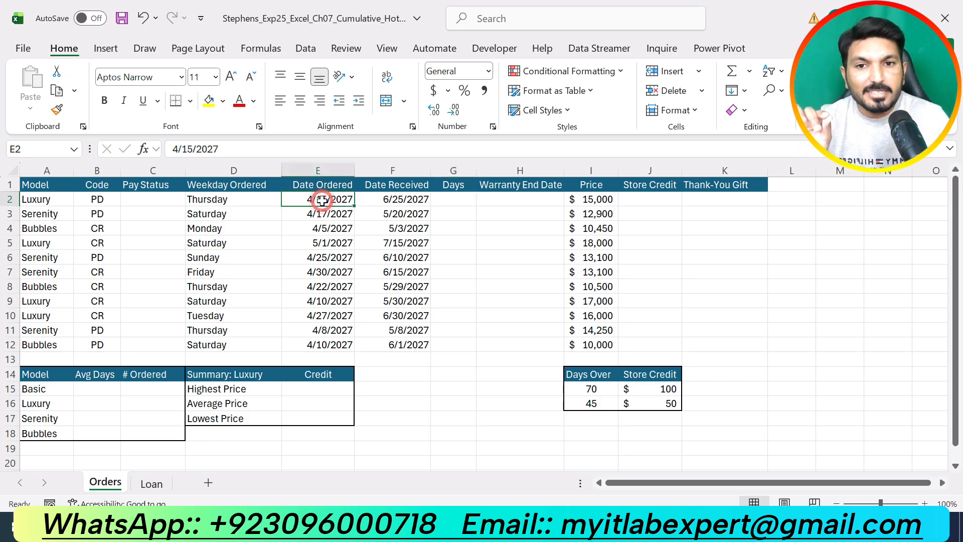
click(395, 201)
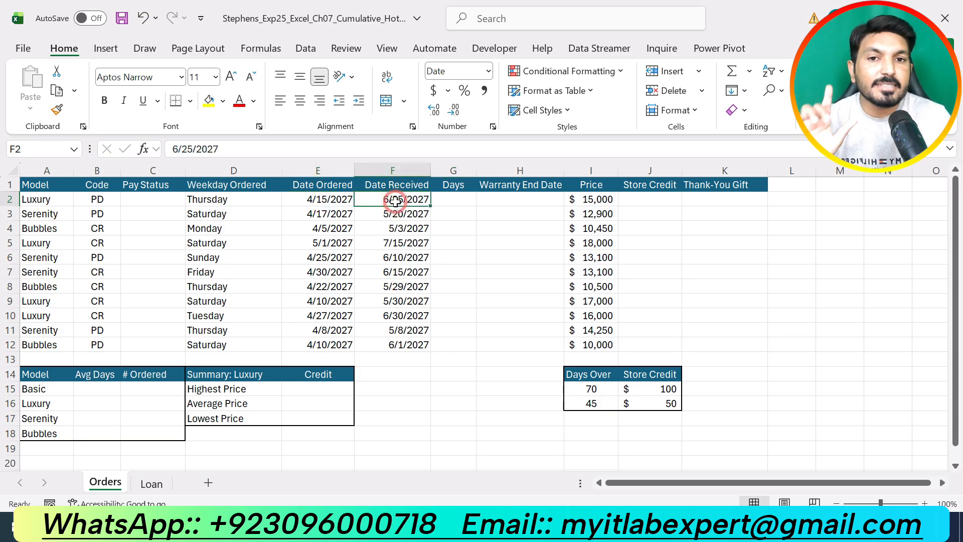
key(alt+Tab)
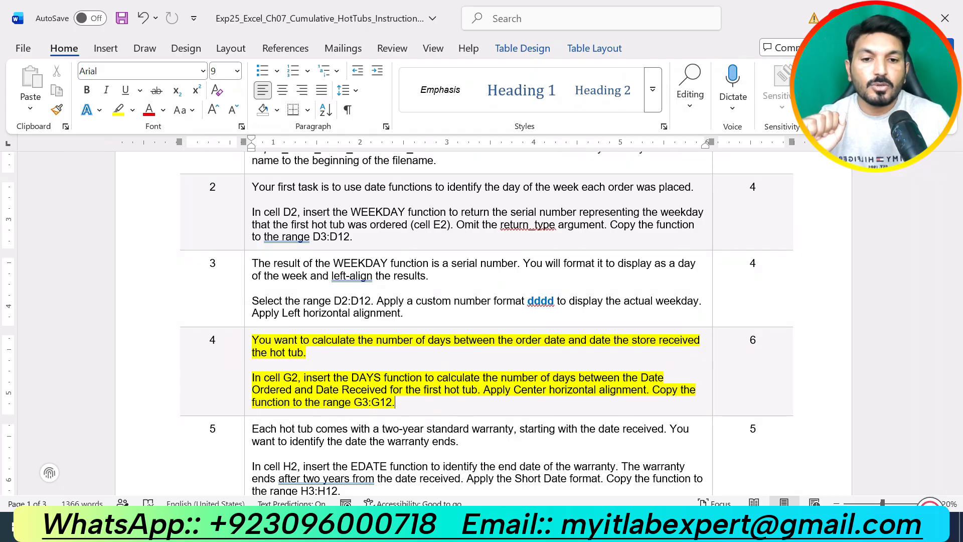
click(587, 524)
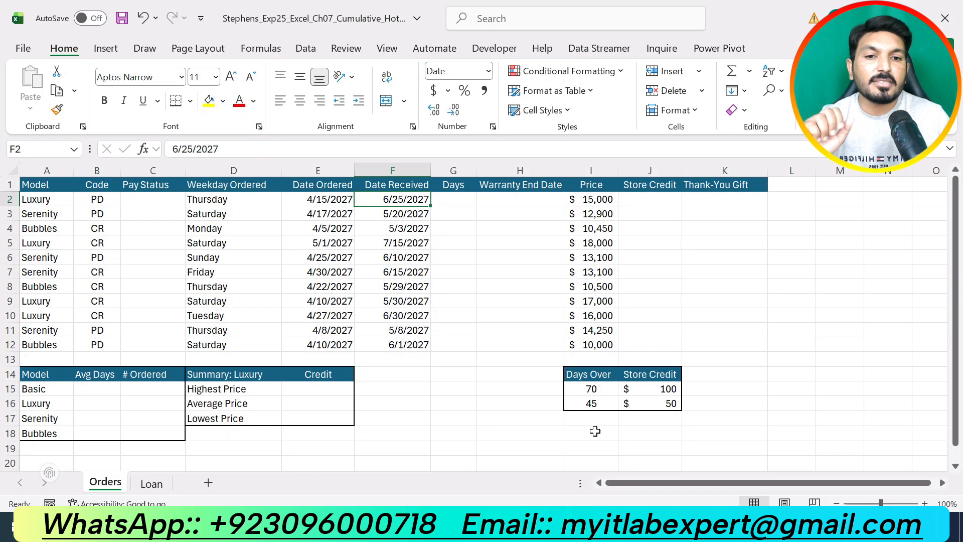
Enter =DAYS(F2,E2) in cell G2, with F2 as the end date and E2 as the start date, and copy it down to G12.
click(458, 199)
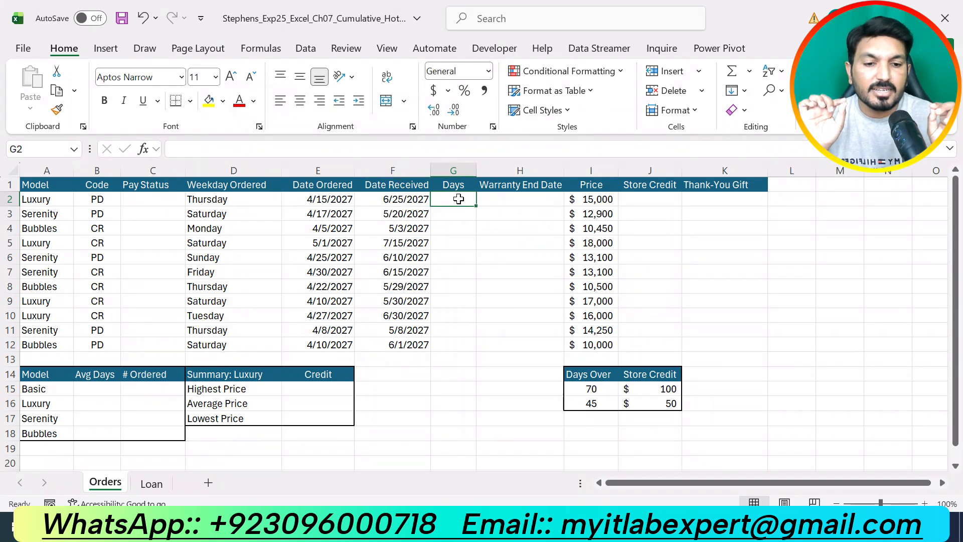
text(=day)
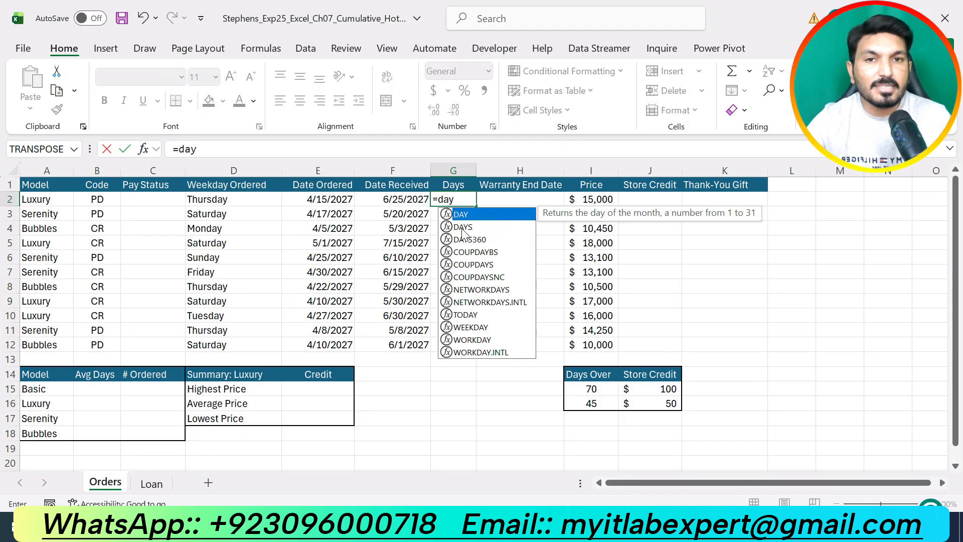
double_click(463, 227)
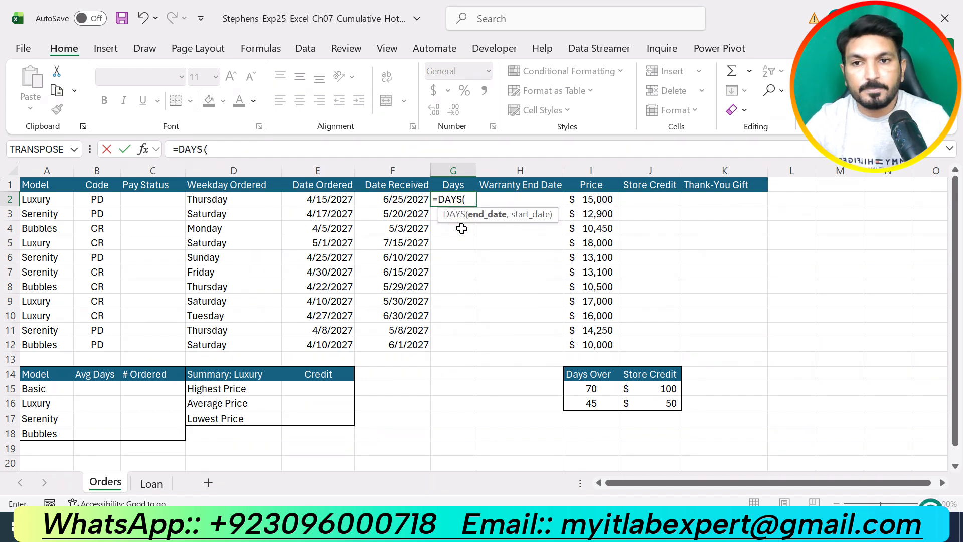
click(143, 149)
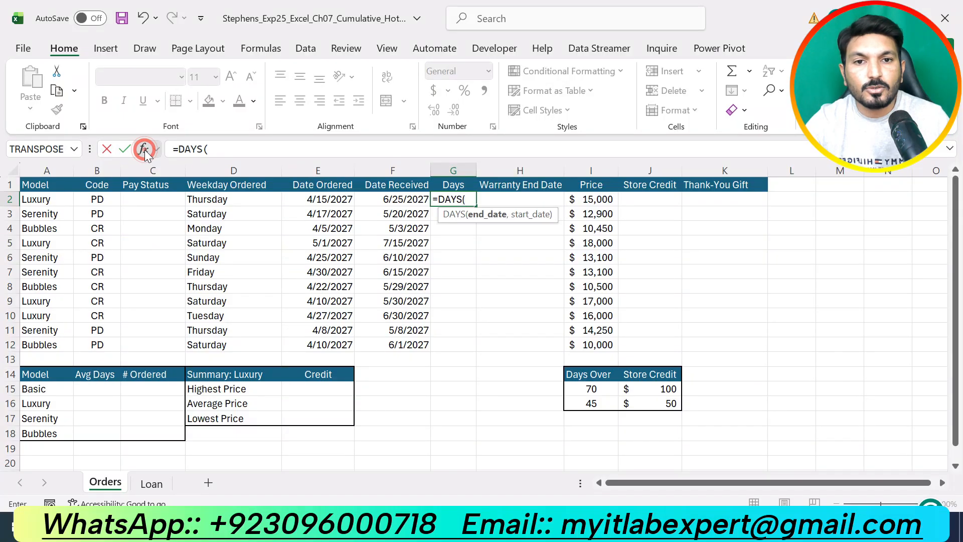
drag(673, 221, 741, 279)
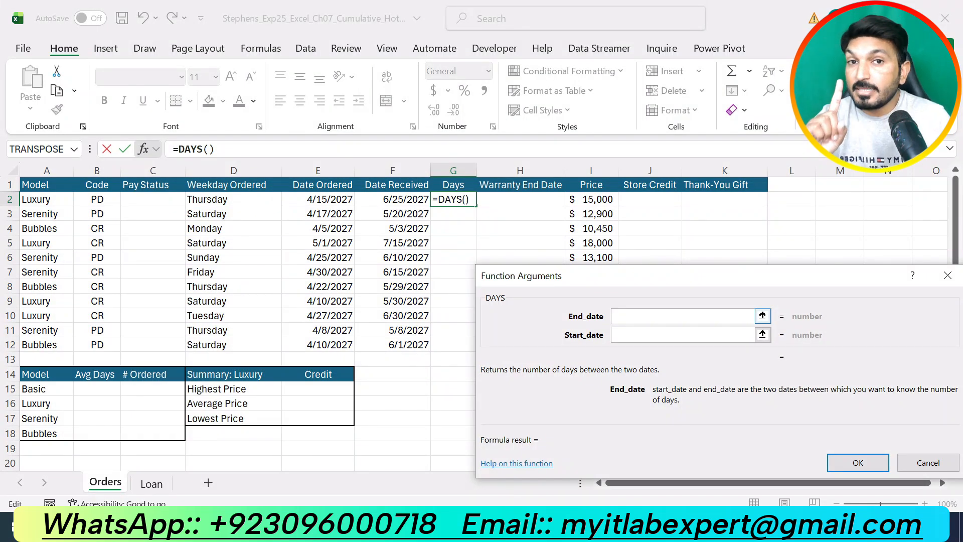
click(402, 200)
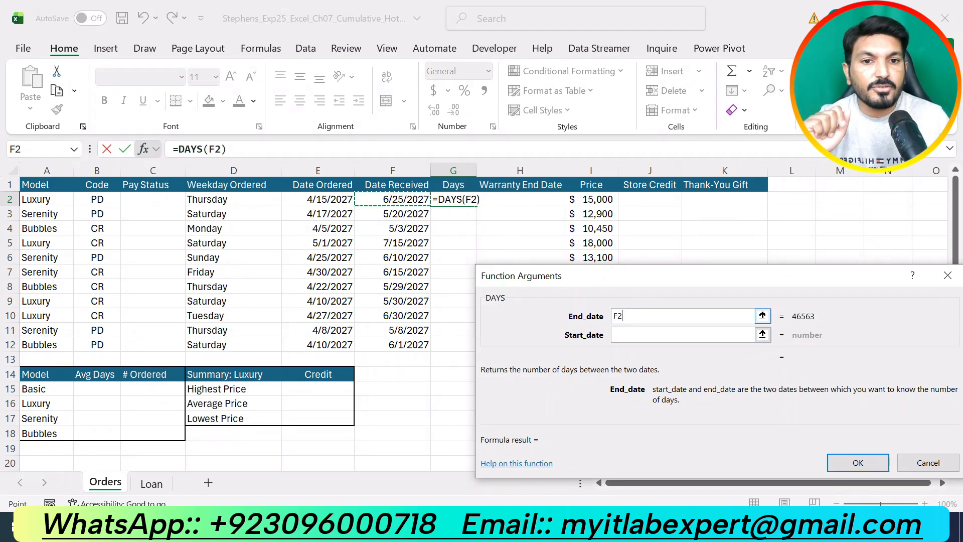
click(632, 336)
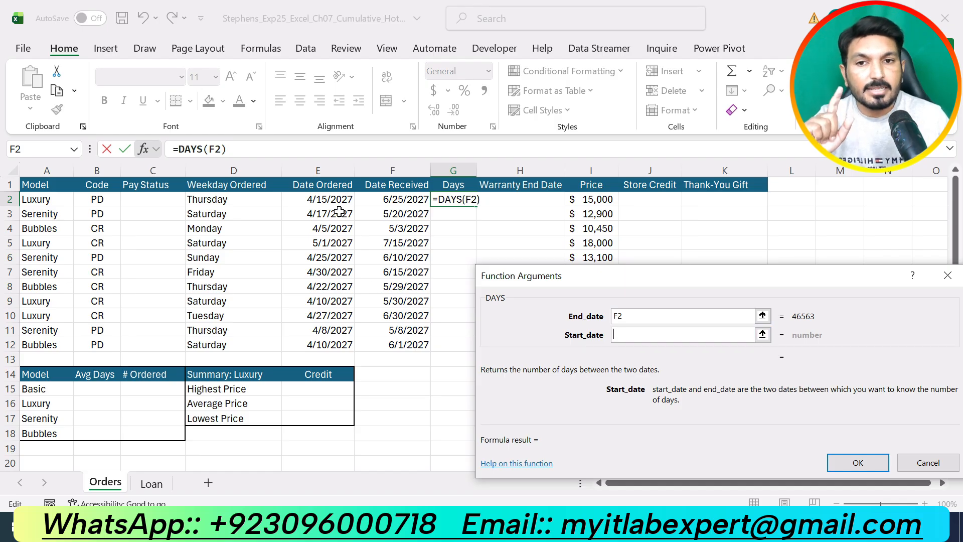
click(331, 198)
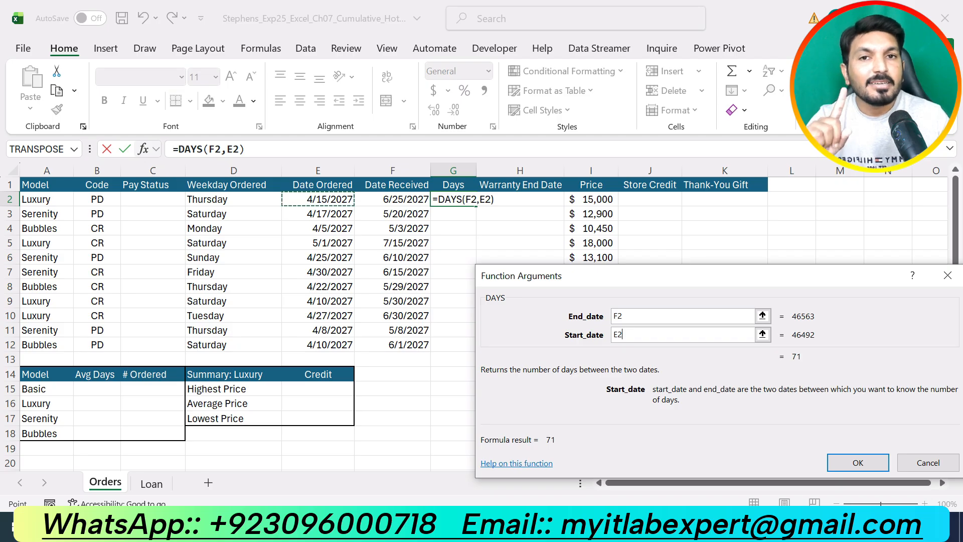
click(833, 462)
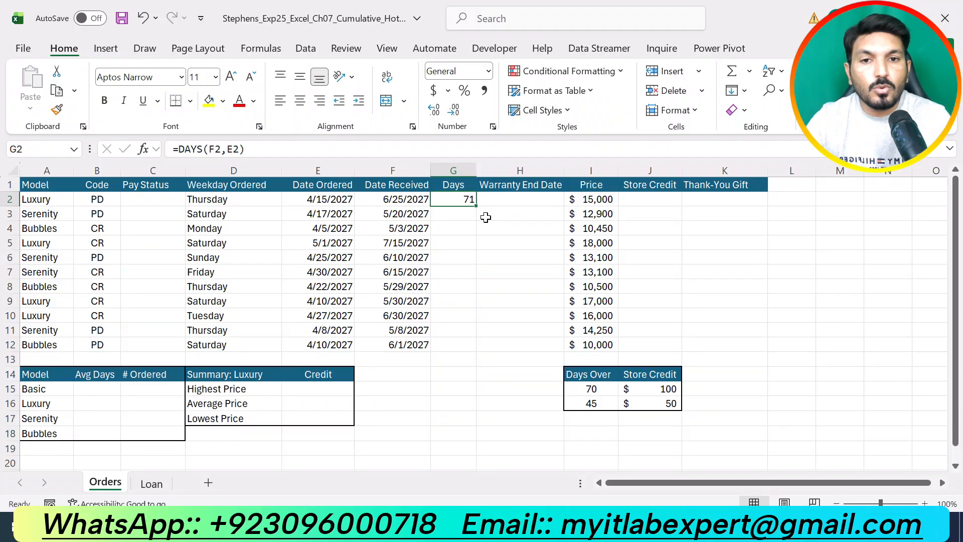
drag(478, 210, 481, 358)
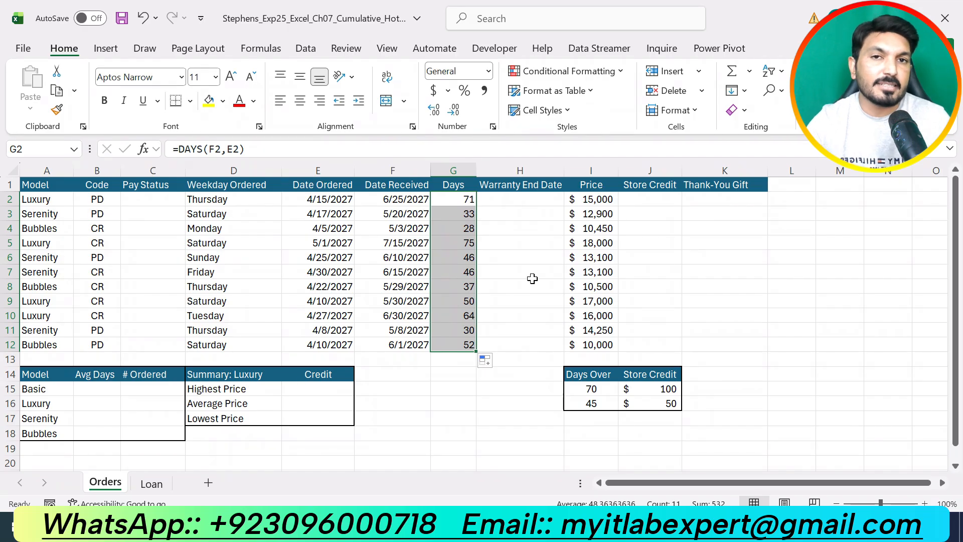
In the Word instructions, clear the highlight from step 4, highlight the step 5 text in yellow and read it.
key(alt+Tab)
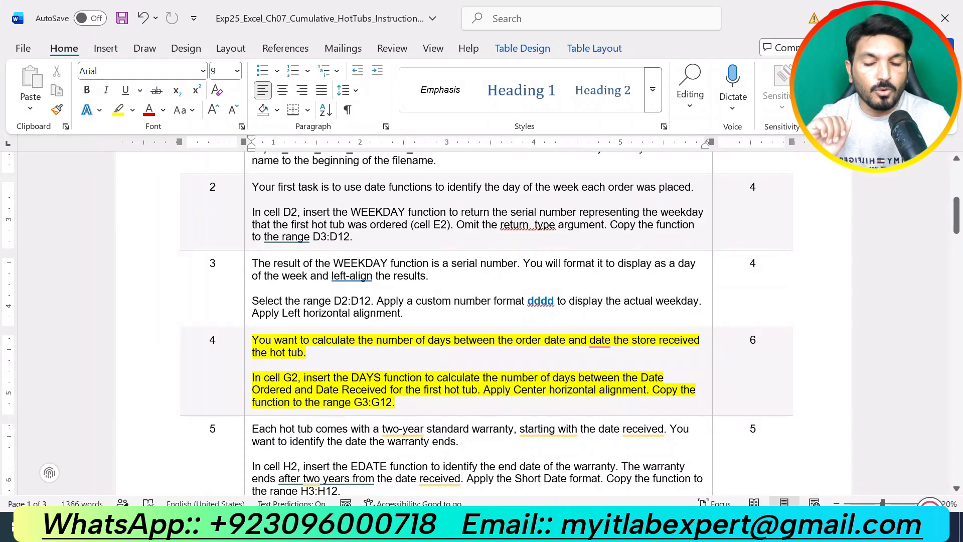
key(ctrl+z)
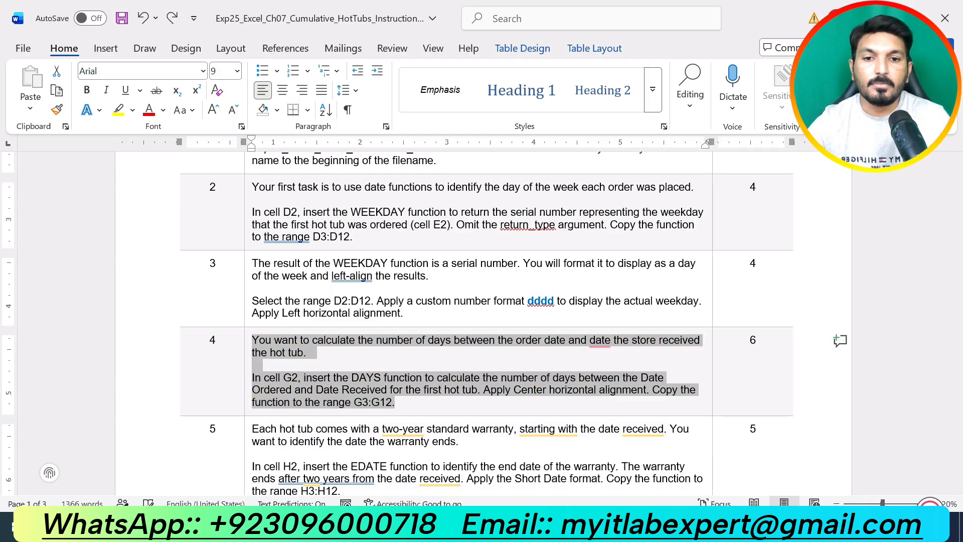
scroll(486, 321, down, 4)
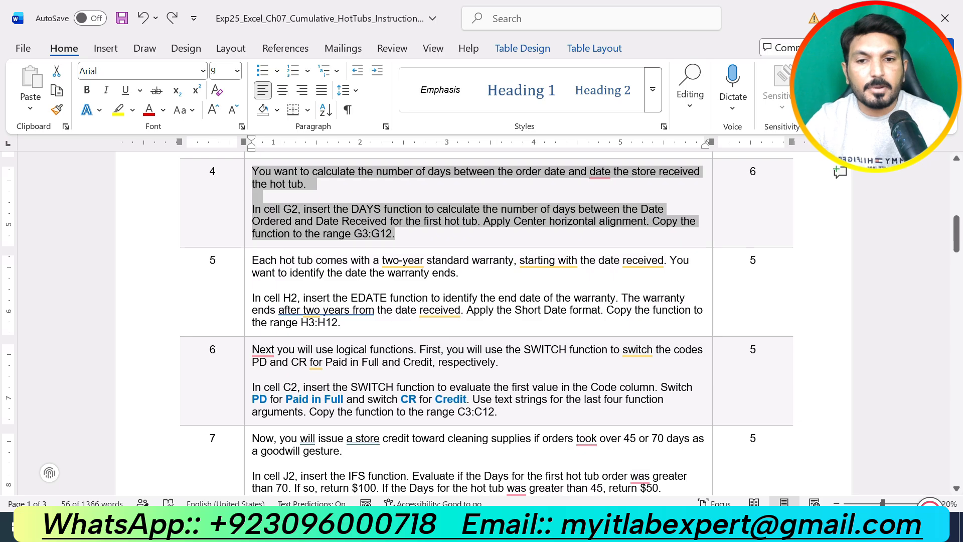
drag(346, 324, 252, 261)
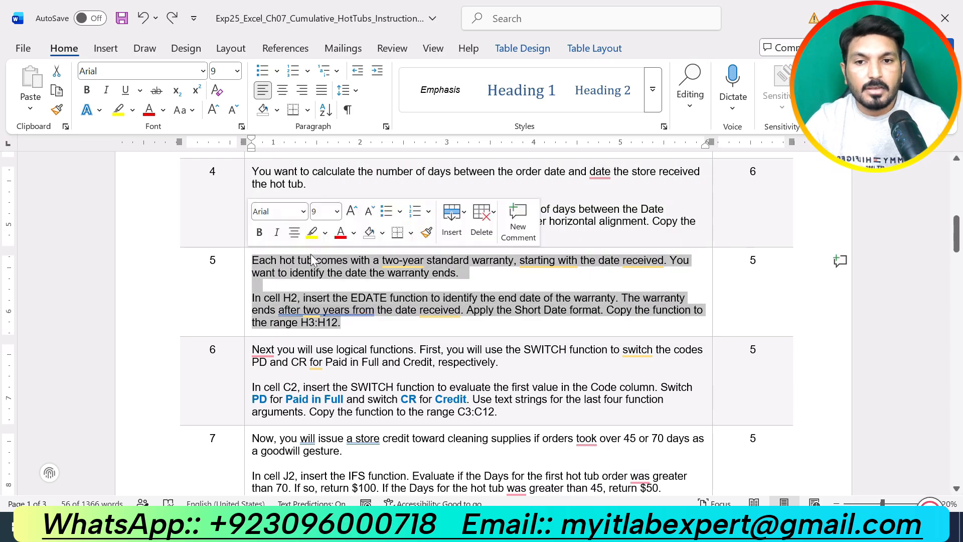
click(311, 234)
click(354, 326)
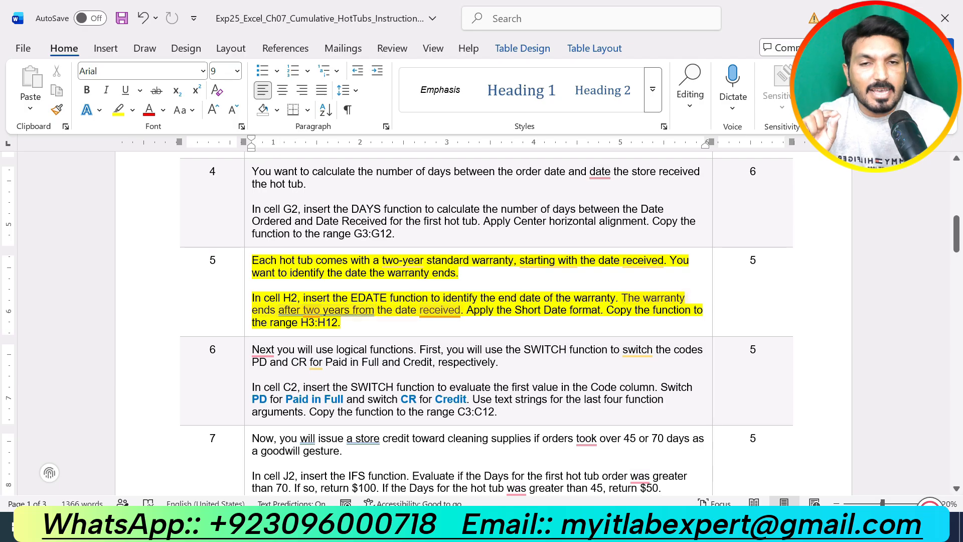
mouse_move(335, 315)
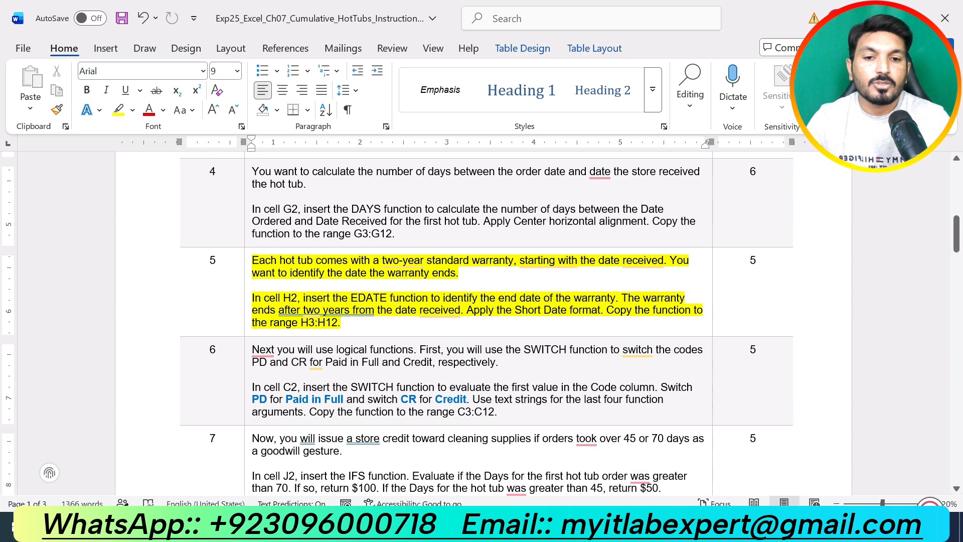
Switch to the Excel Orders sheet and examine the first order's Warranty End Date cell H2 and its Date Received in F2.
key(alt+Tab)
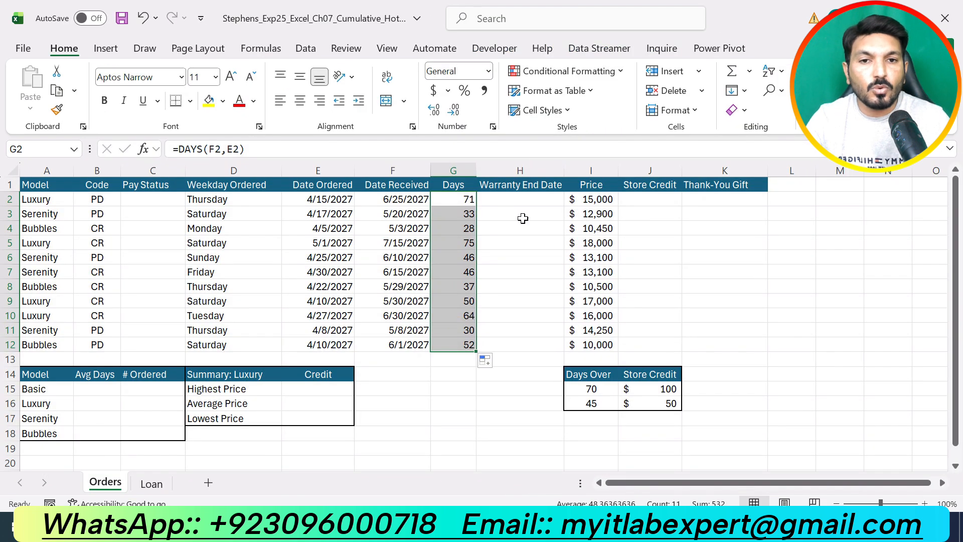
click(520, 199)
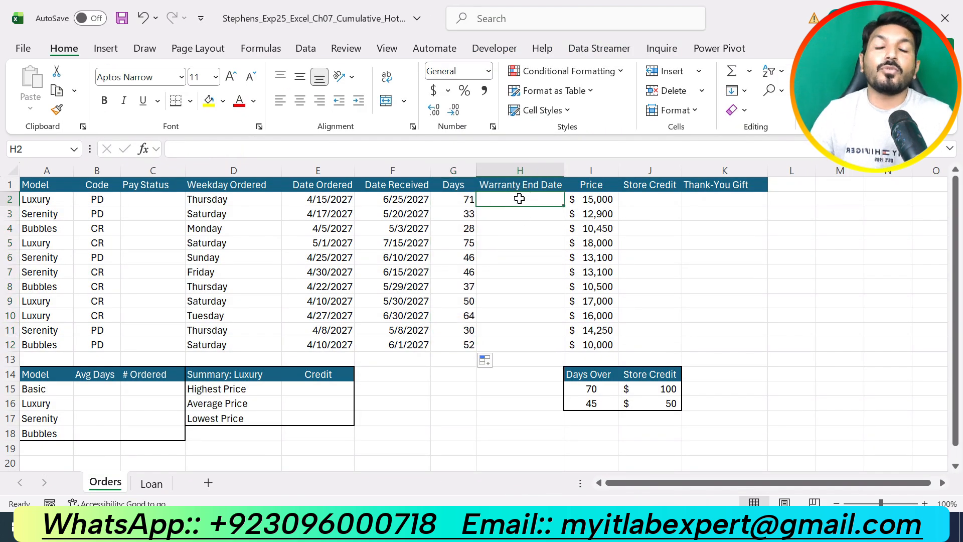
click(404, 202)
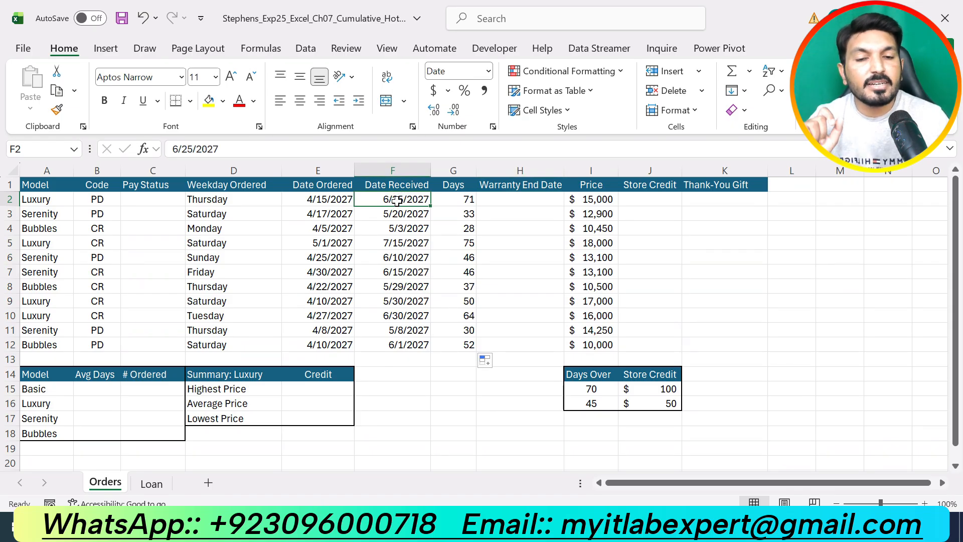
click(522, 187)
click(724, 315)
text(])
key(BackSpace)
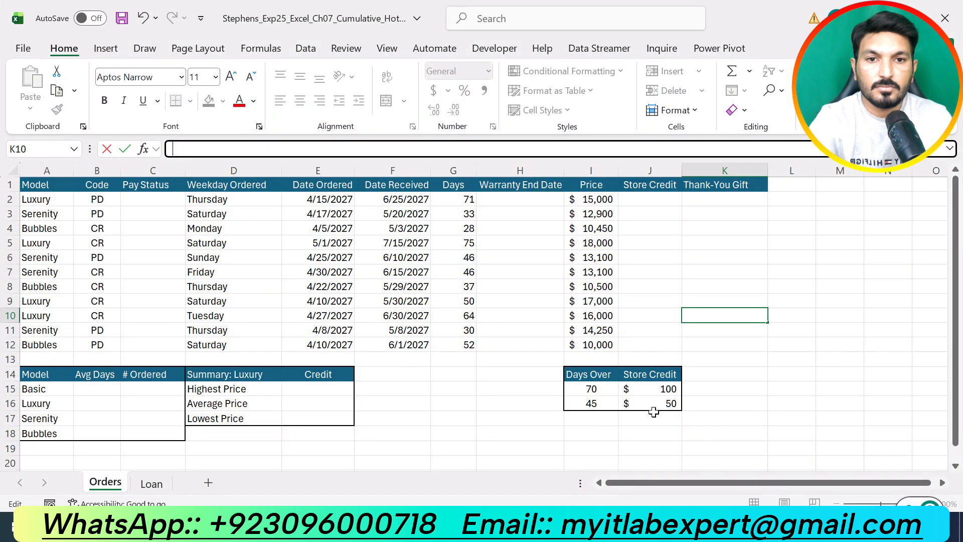
Start an EDATE function in cell H2 of the Excel Orders sheet and open its function arguments, keeping the order data uncovered.
click(525, 202)
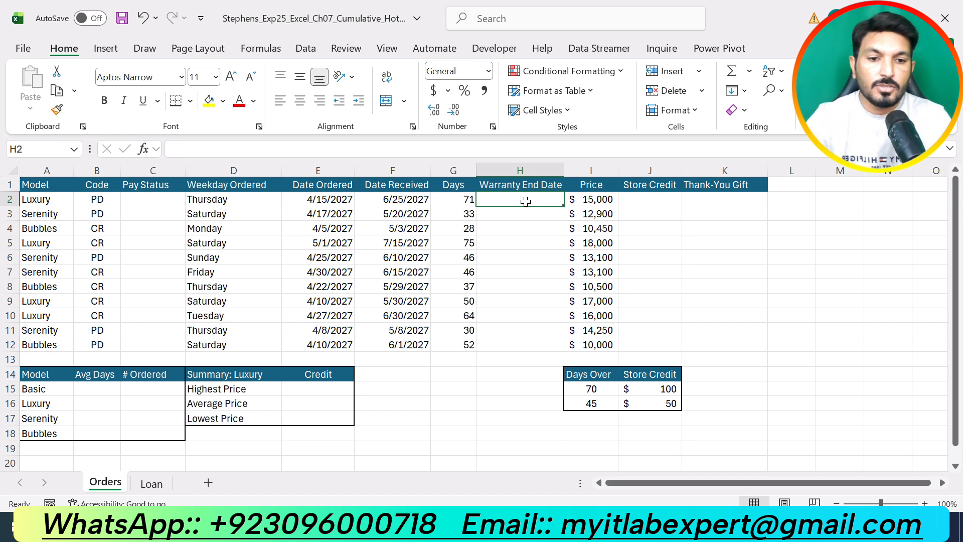
text(=)
key(alt+Tab)
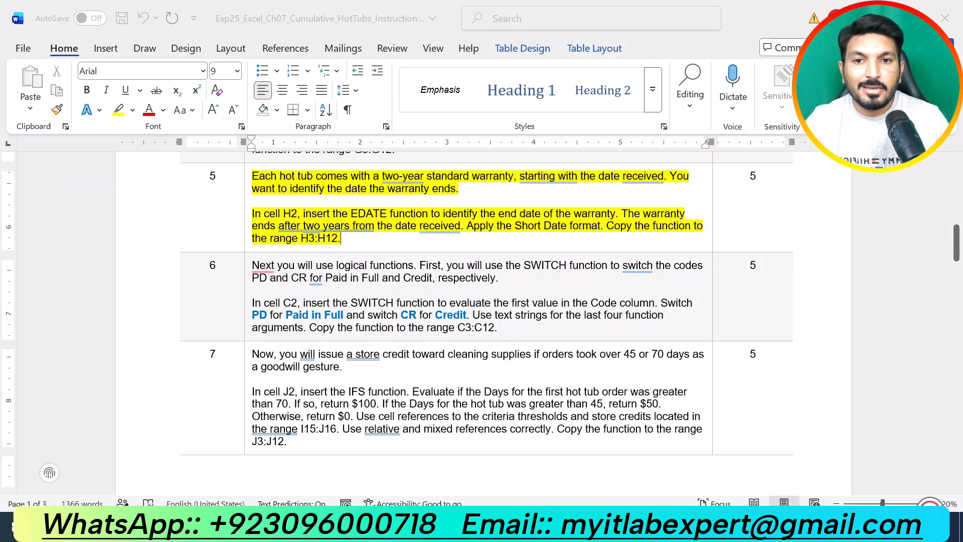
key(alt+Tab)
text(ed)
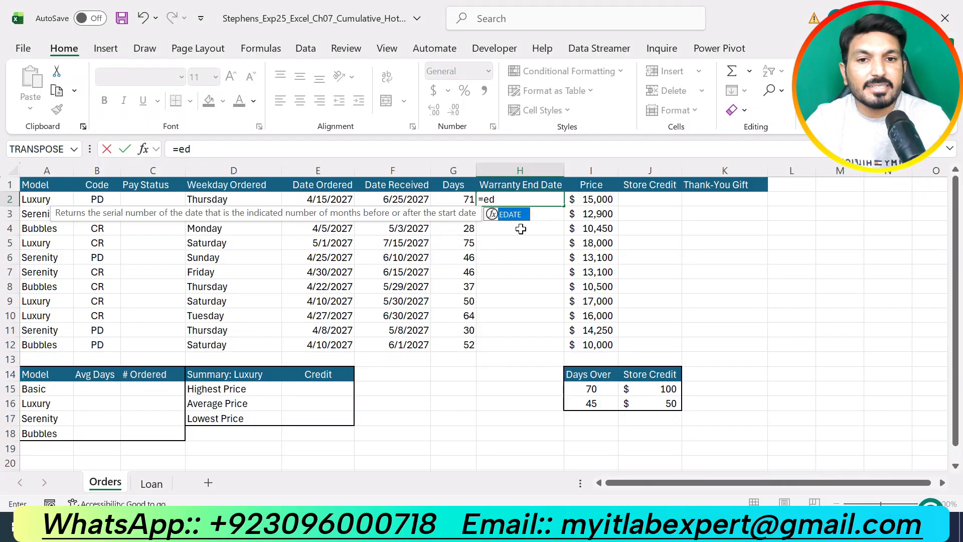
double_click(511, 215)
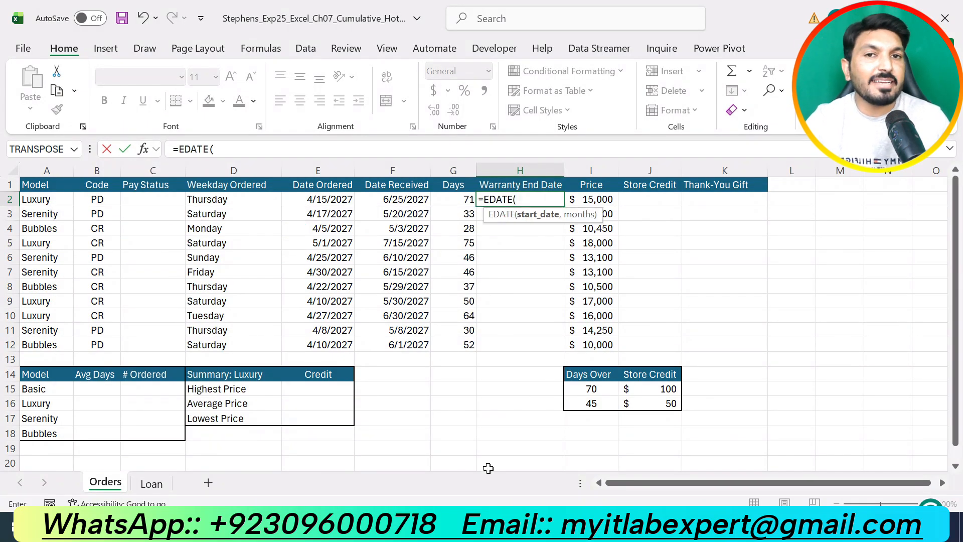
click(144, 150)
drag(724, 230, 604, 296)
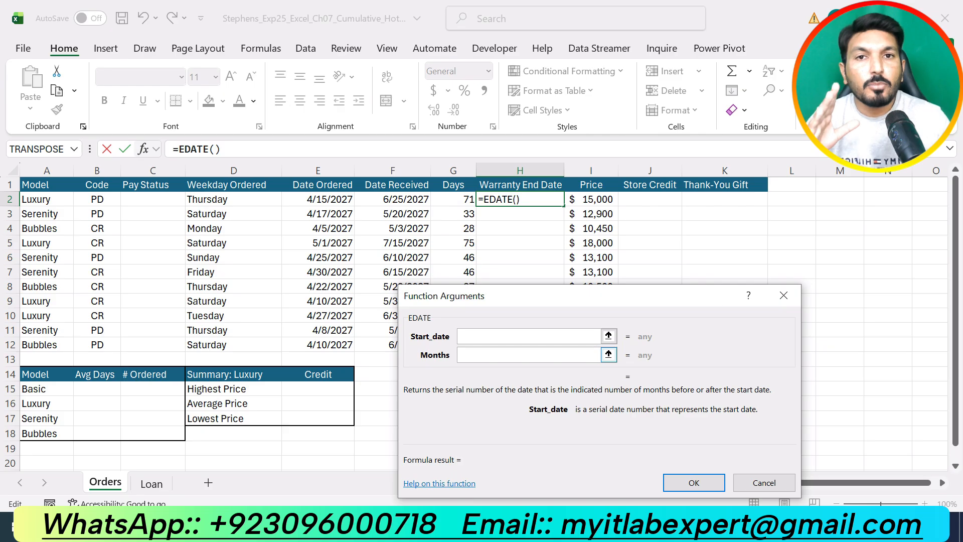
drag(548, 301, 656, 276)
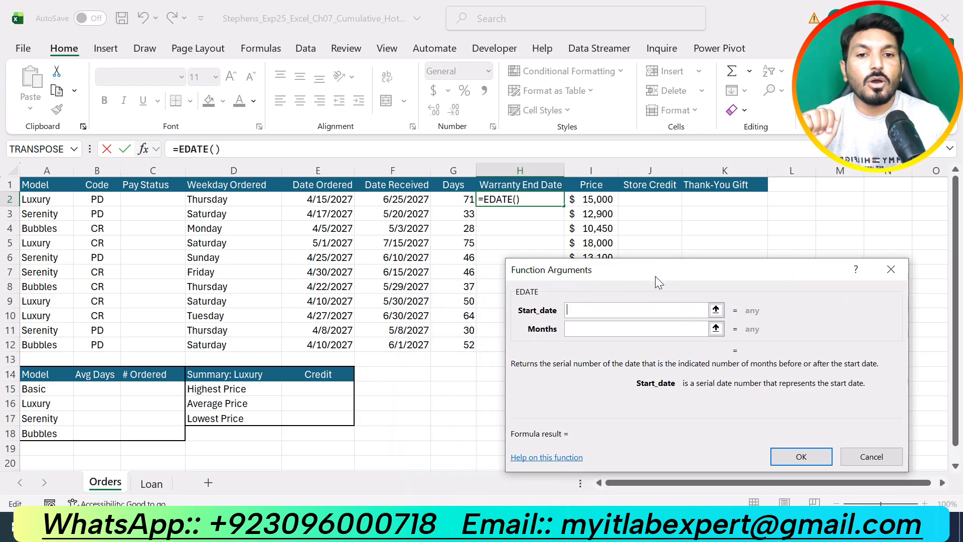
Set the EDATE start date to F2 and the months to 24, and enter the function in H2.
click(596, 316)
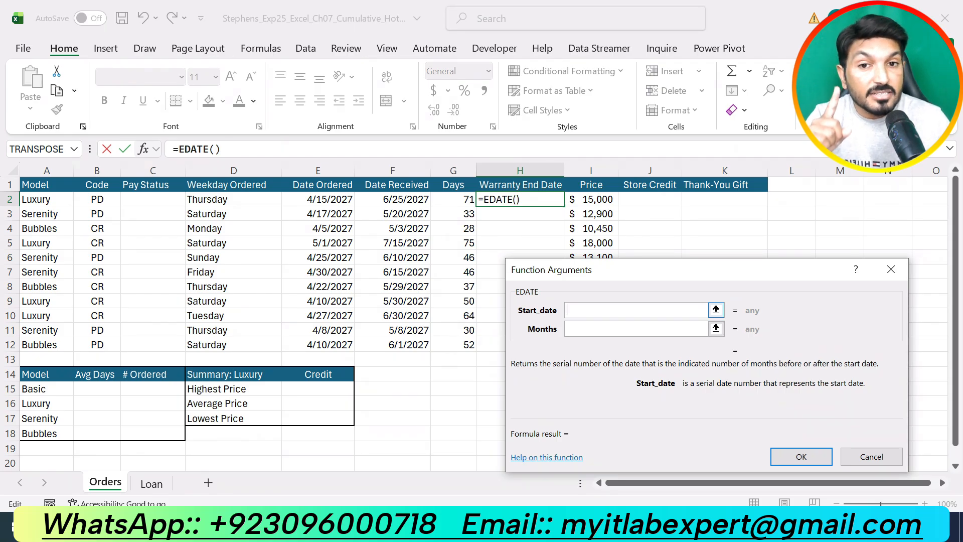
click(404, 202)
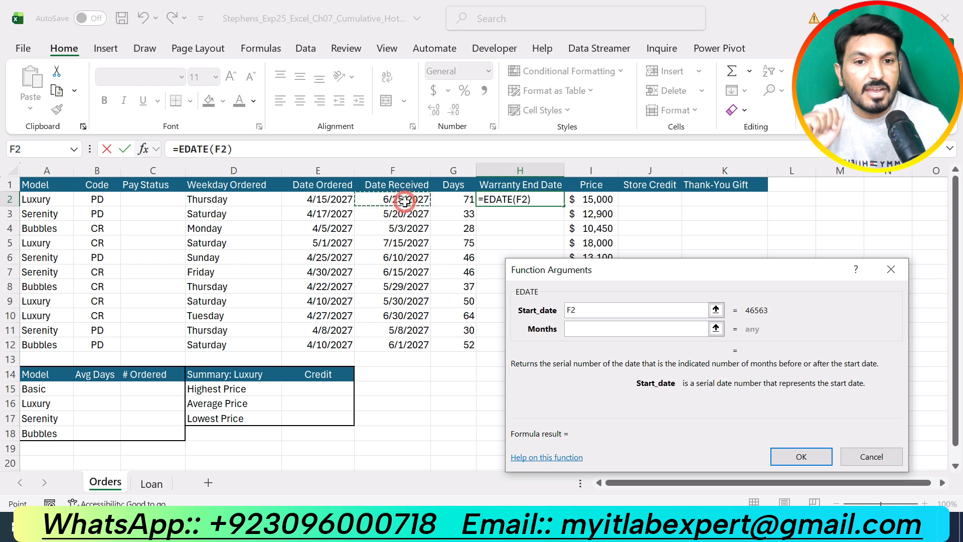
click(592, 329)
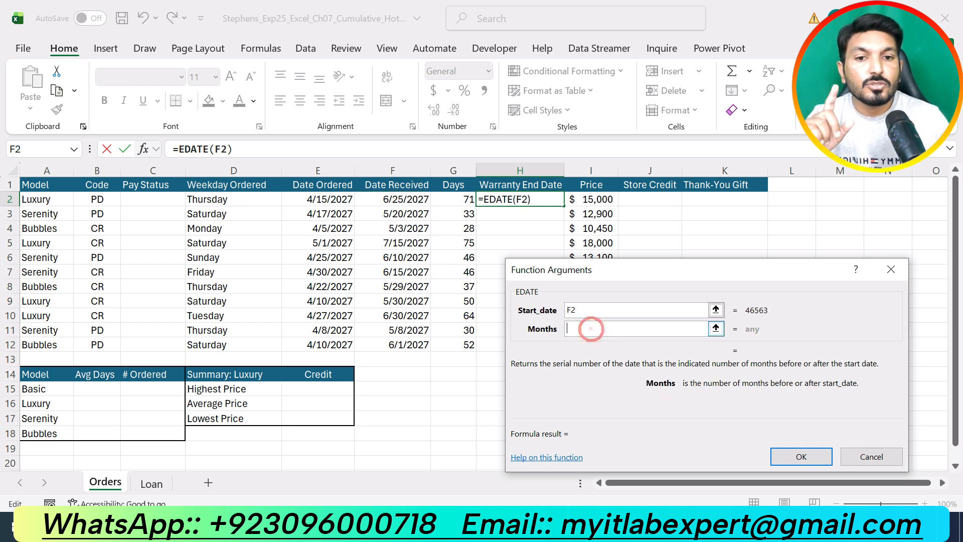
click(922, 521)
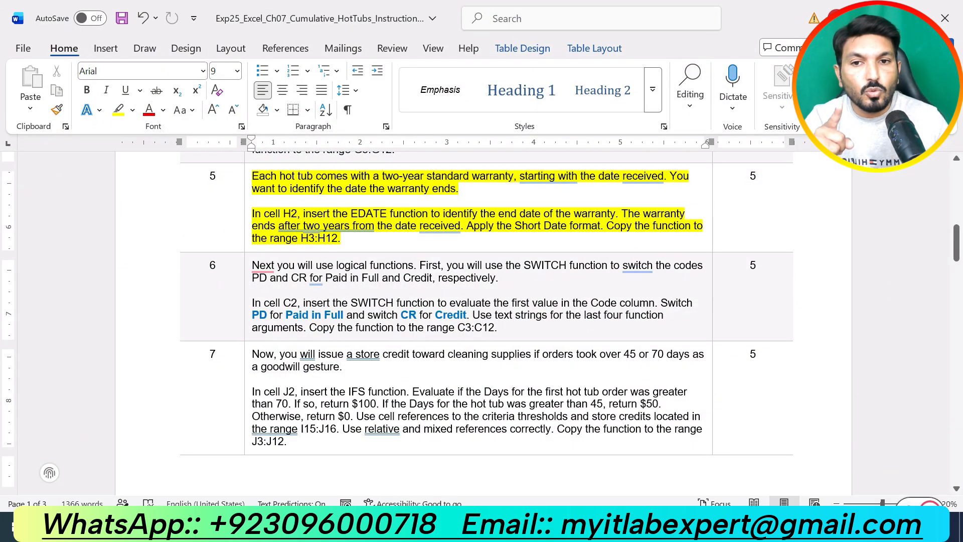
click(623, 526)
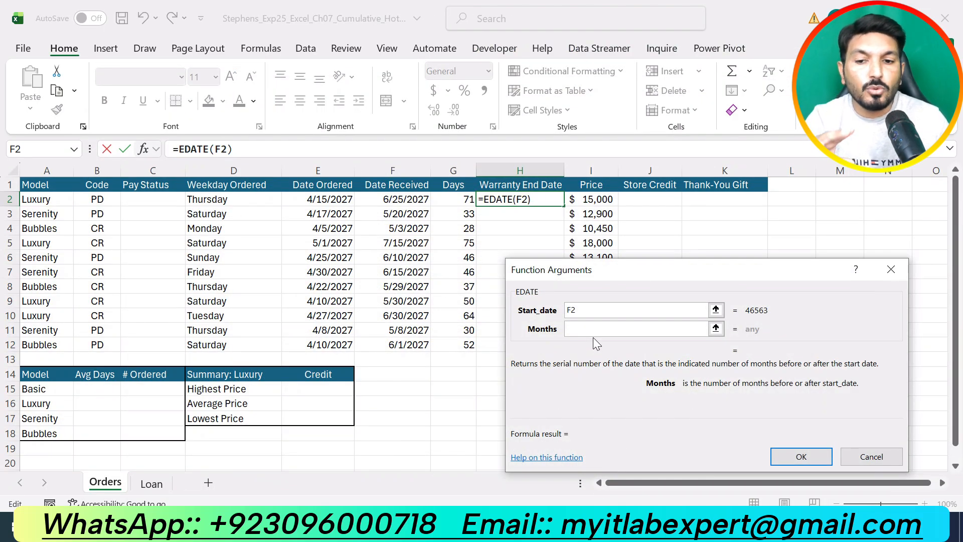
text(24)
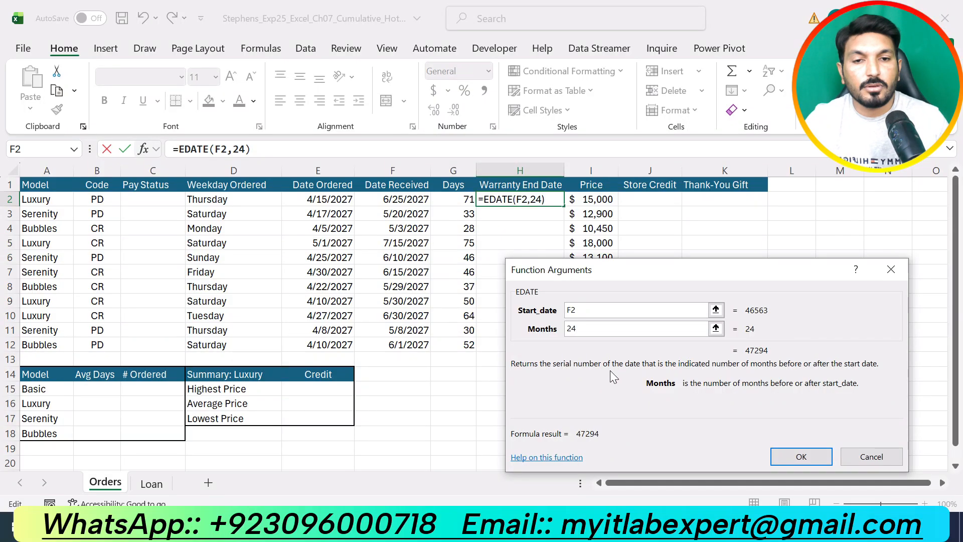
click(809, 458)
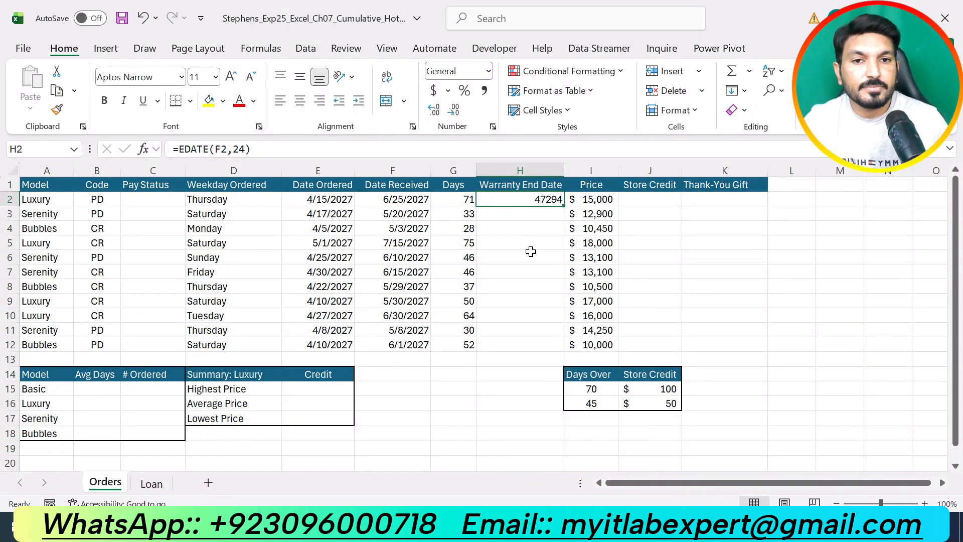
Apply the Short Date format to cell H2 and copy its EDATE function down to H12.
key(alt+Tab)
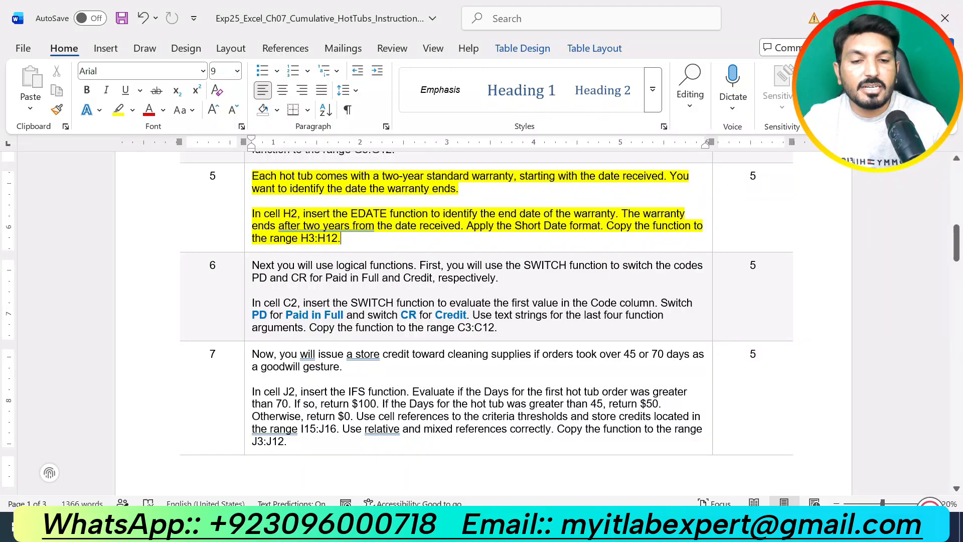
key(alt+Tab)
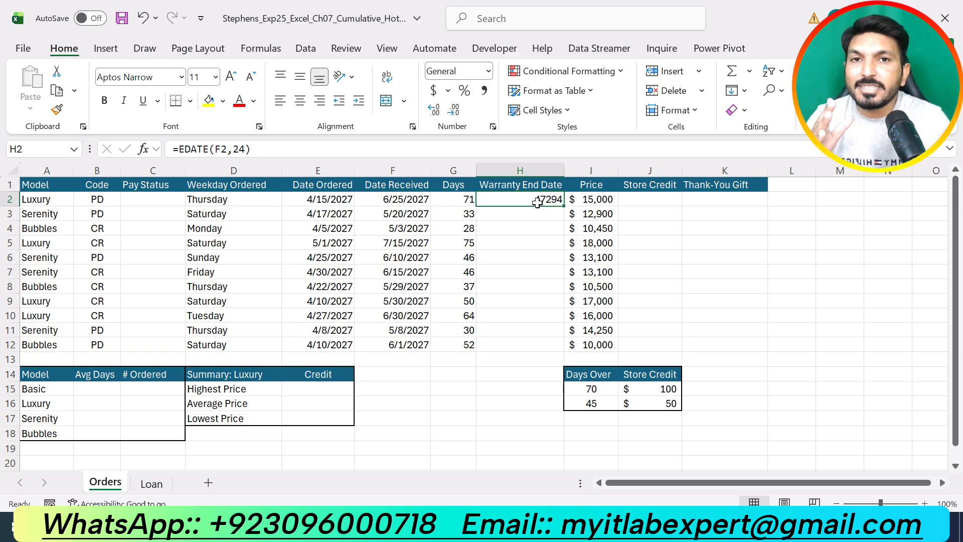
click(55, 53)
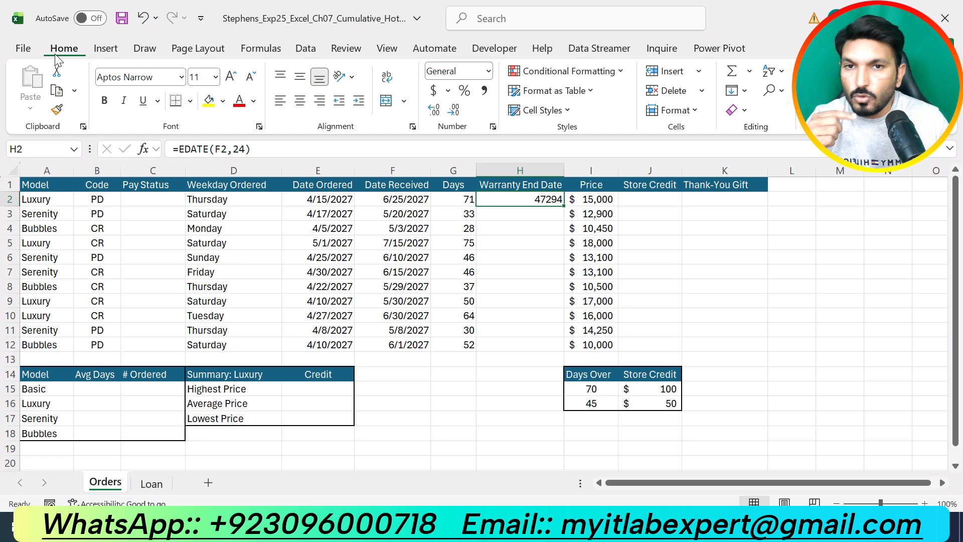
click(488, 71)
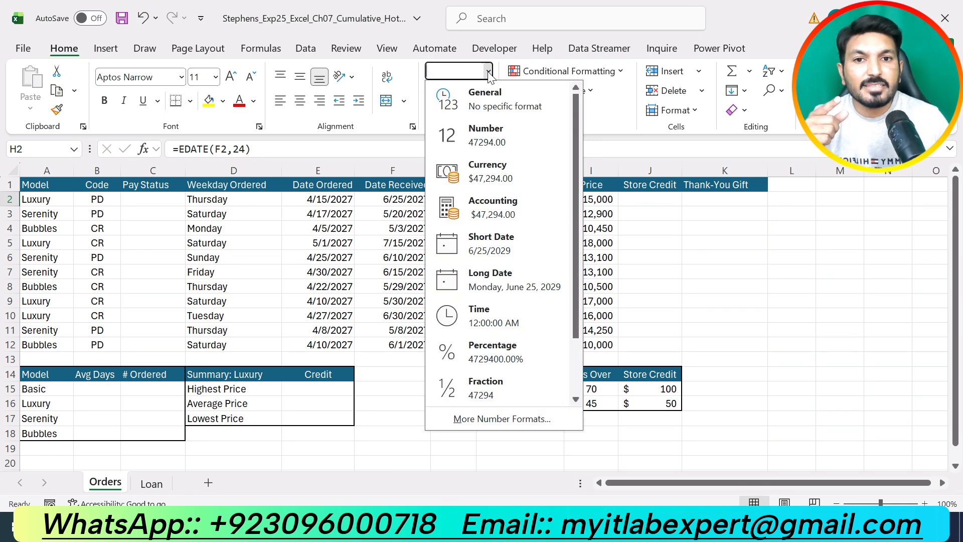
click(499, 254)
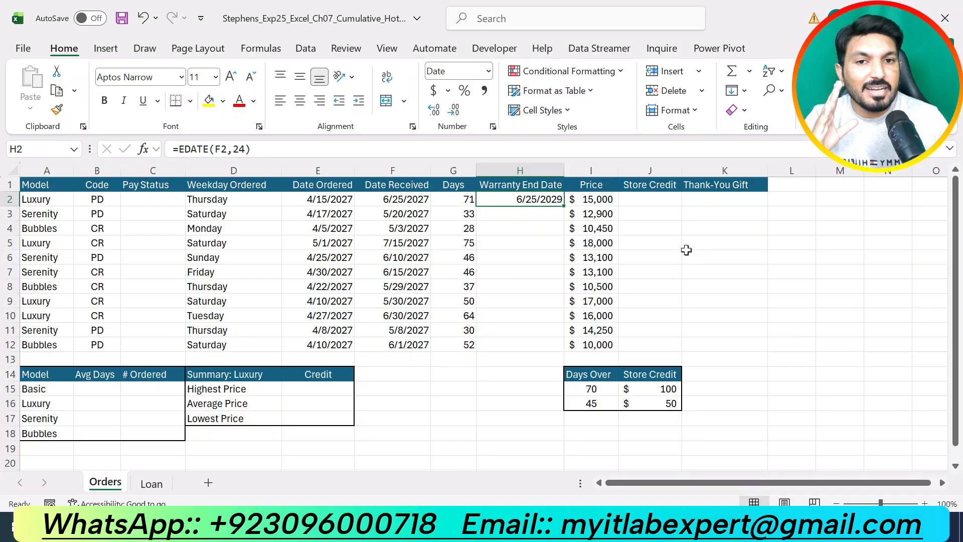
key(alt+Tab)
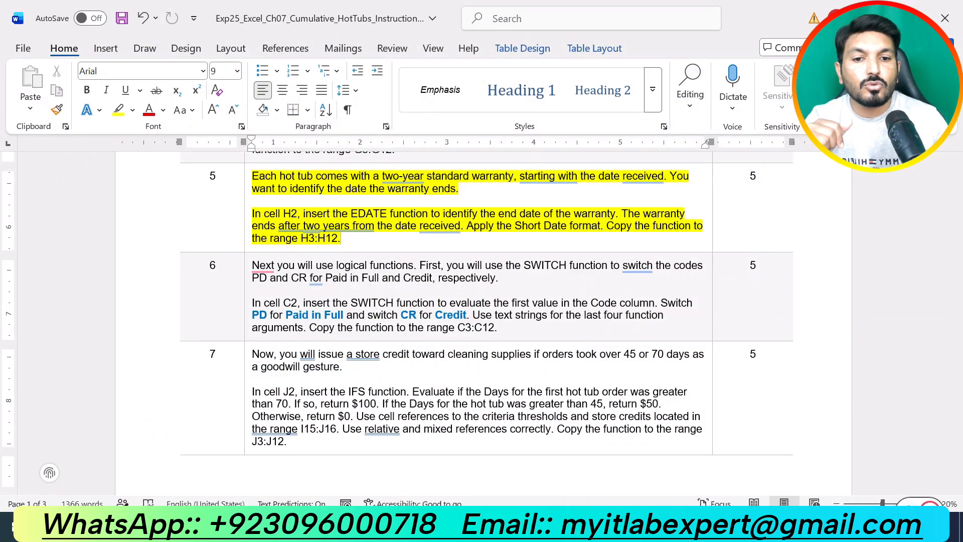
key(alt+Tab)
drag(564, 207, 560, 360)
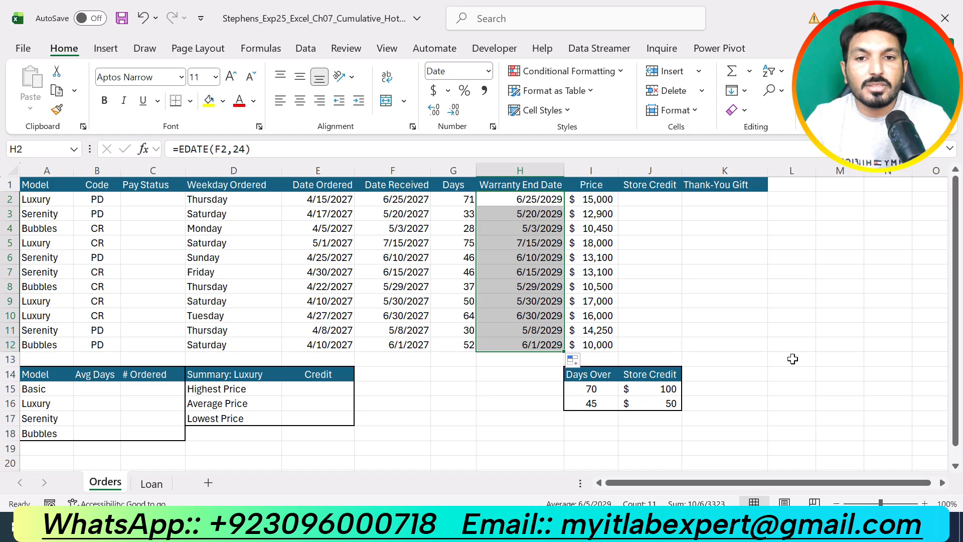
Check the EDATE function in H2 and the Date Received in F2 against step 5 of the Word instructions.
click(532, 524)
click(532, 525)
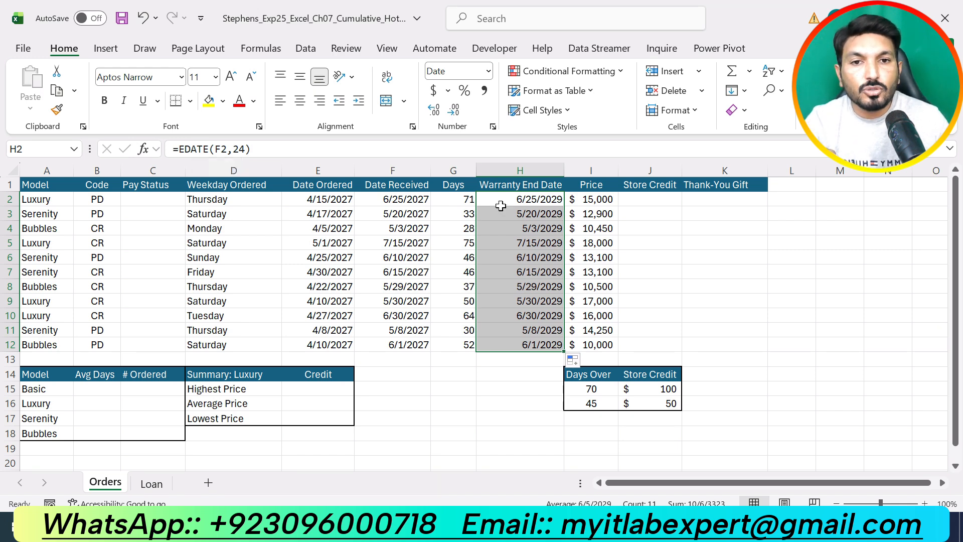
click(542, 200)
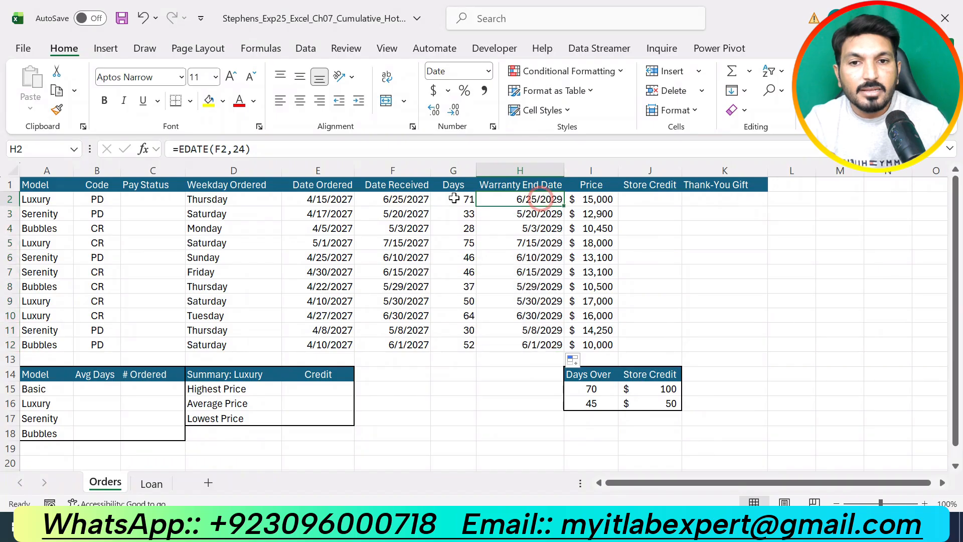
click(399, 199)
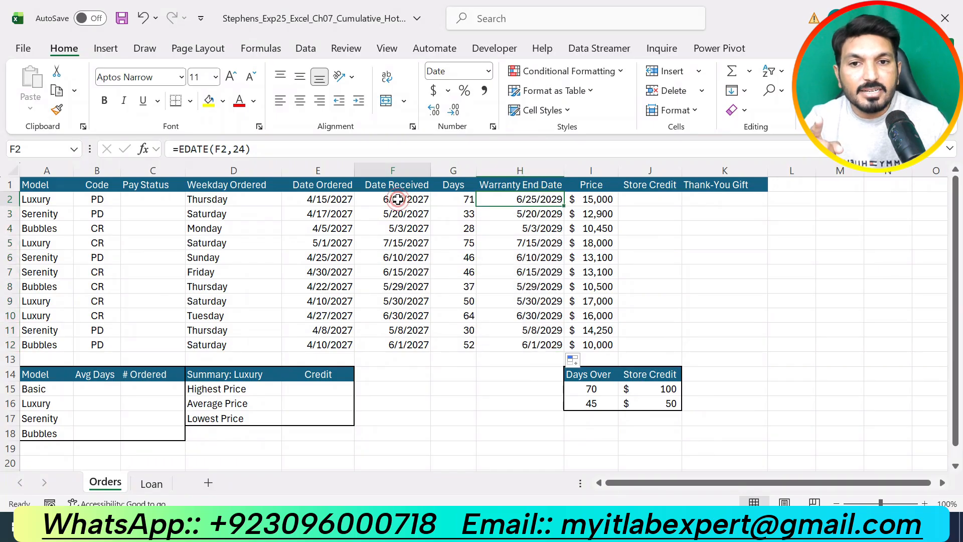
click(522, 199)
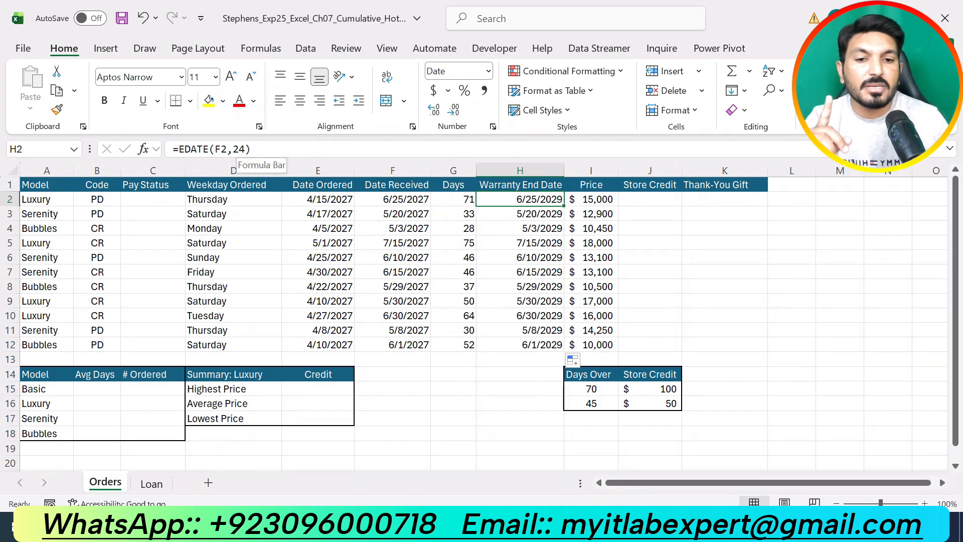
key(alt+Tab)
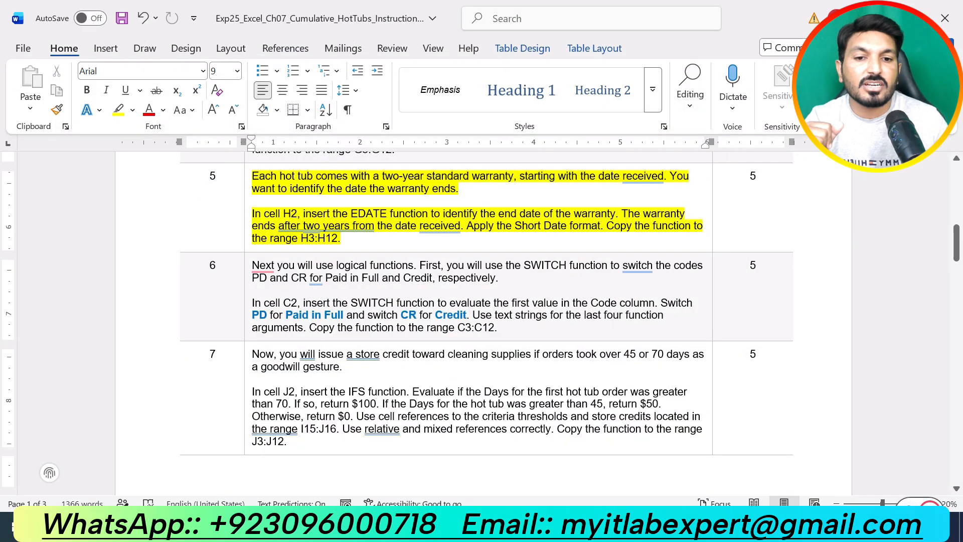
key(alt+Tab)
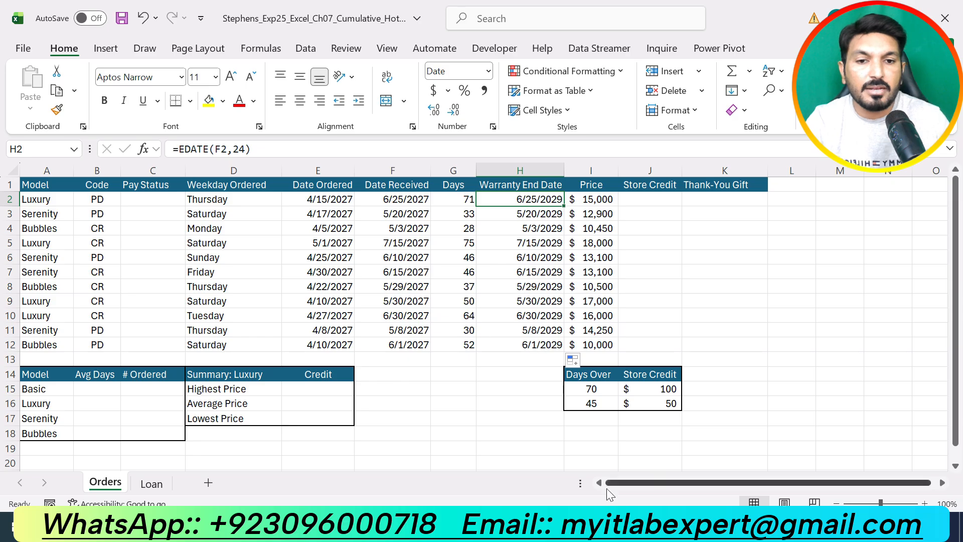
In the Word instructions, clear the highlight from step 5 and highlight the step 6 text in yellow.
key(alt+Tab)
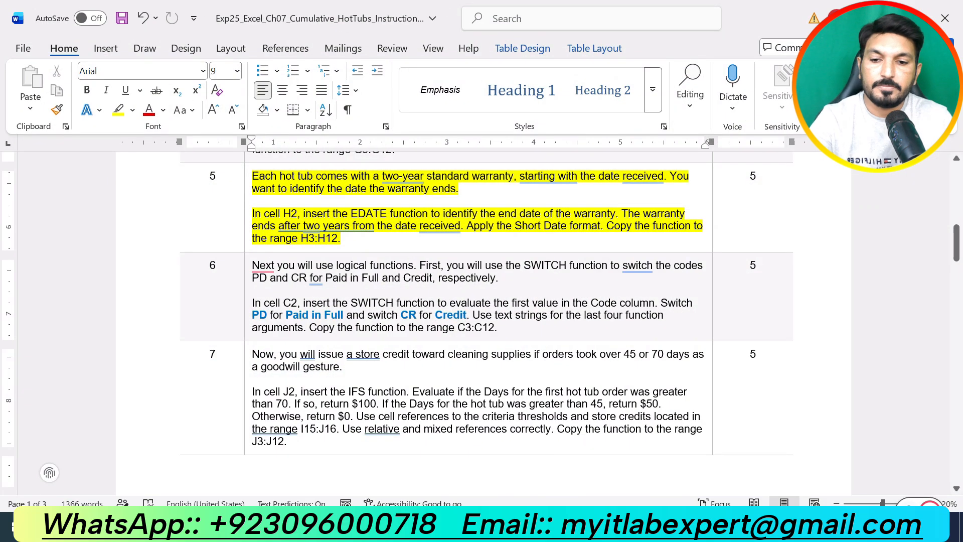
key(ctrl+z)
click(479, 326)
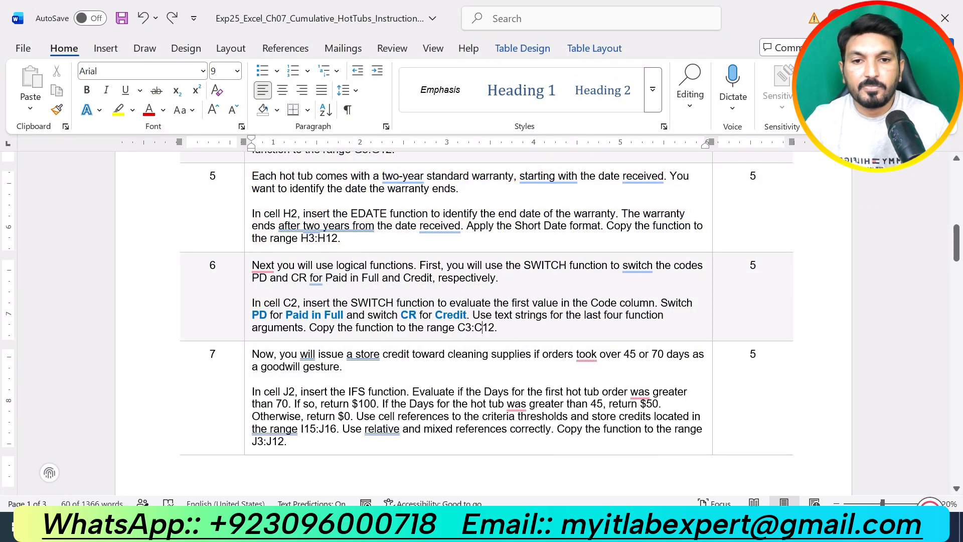
drag(531, 328, 261, 266)
right_click(261, 266)
key(Escape)
click(326, 239)
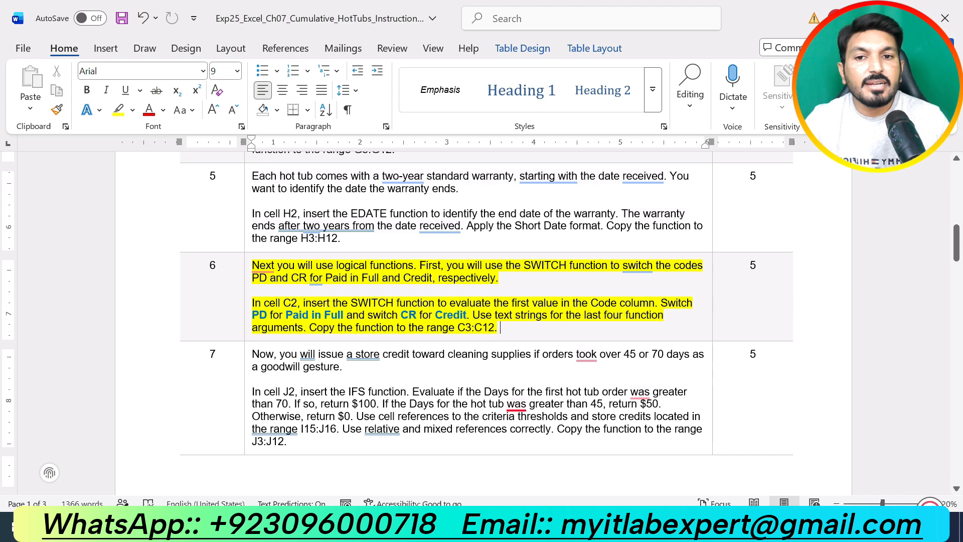
Read step 6, switch to the Excel Orders sheet and examine the Code values in B2:B12 and the Pay Status cells C2:C12.
mouse_move(515, 406)
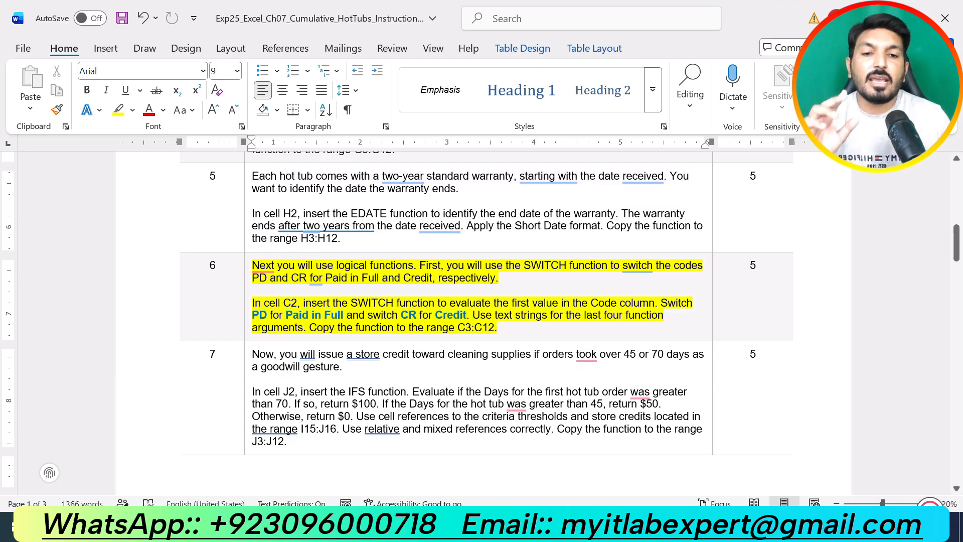
mouse_move(535, 532)
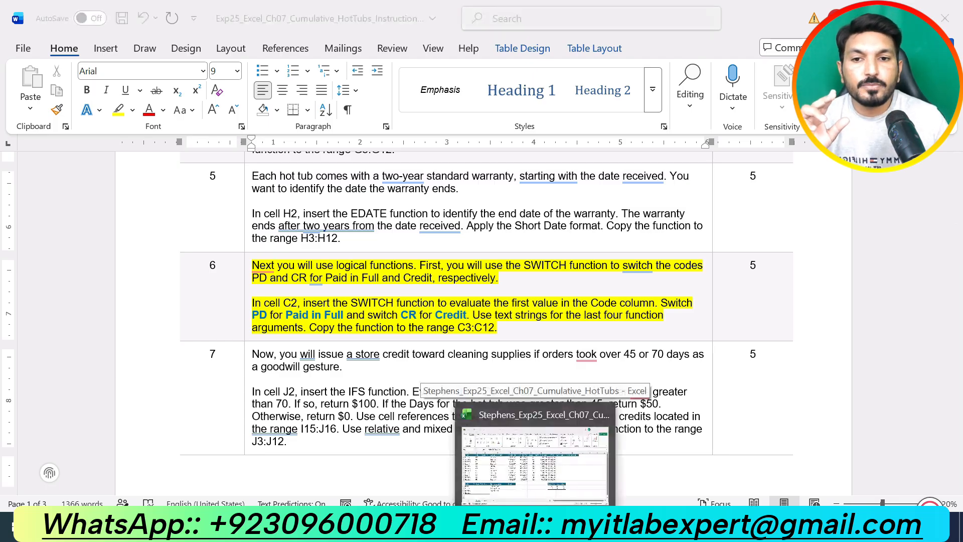
click(535, 467)
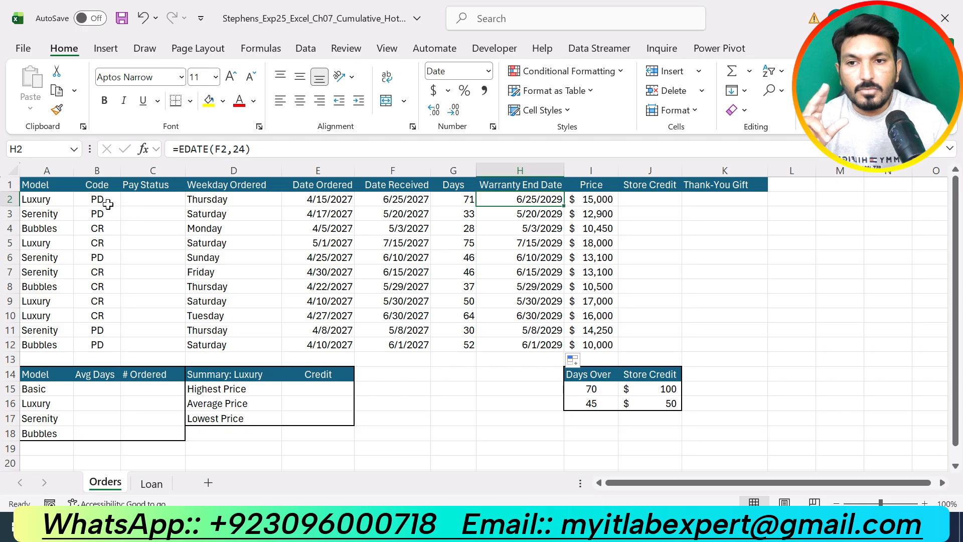
drag(95, 200, 95, 343)
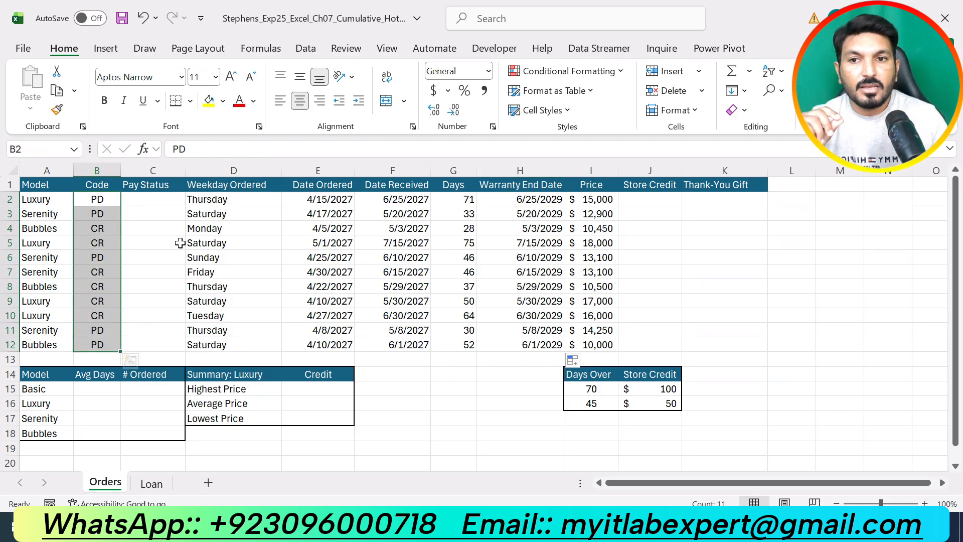
drag(150, 200, 150, 337)
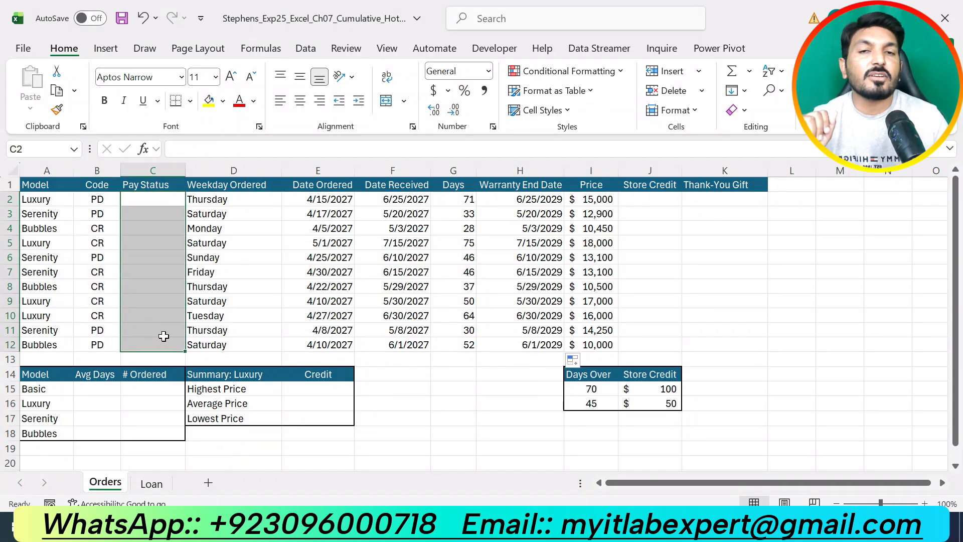
click(98, 201)
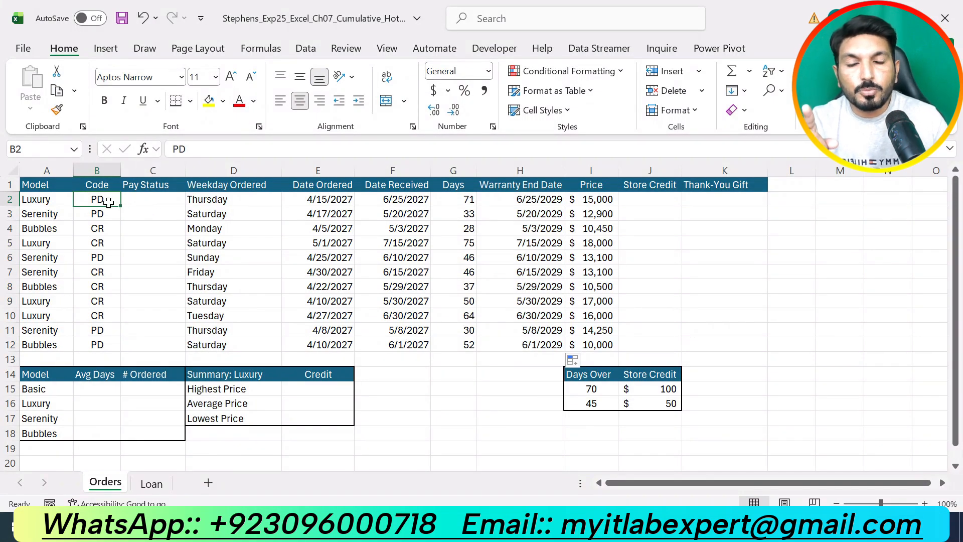
Compare the Code values and empty Pay Status cells on the Orders sheet with step 6 of the Word instructions.
click(153, 203)
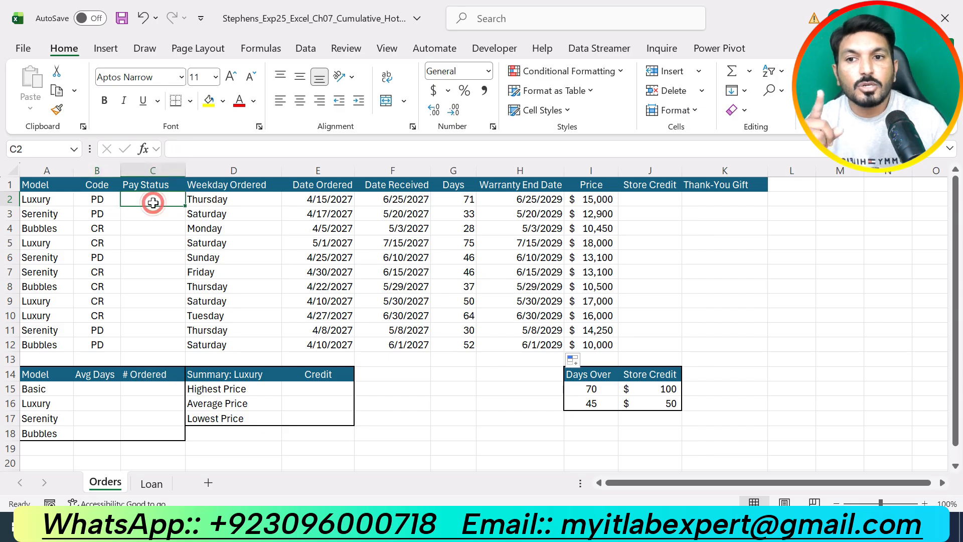
click(98, 230)
key(alt+Tab)
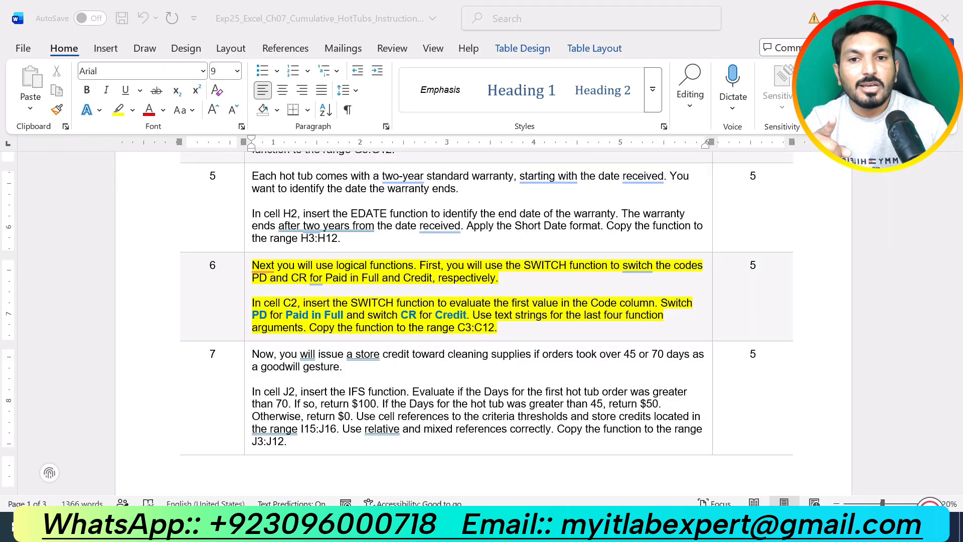
key(alt+Tab)
click(149, 227)
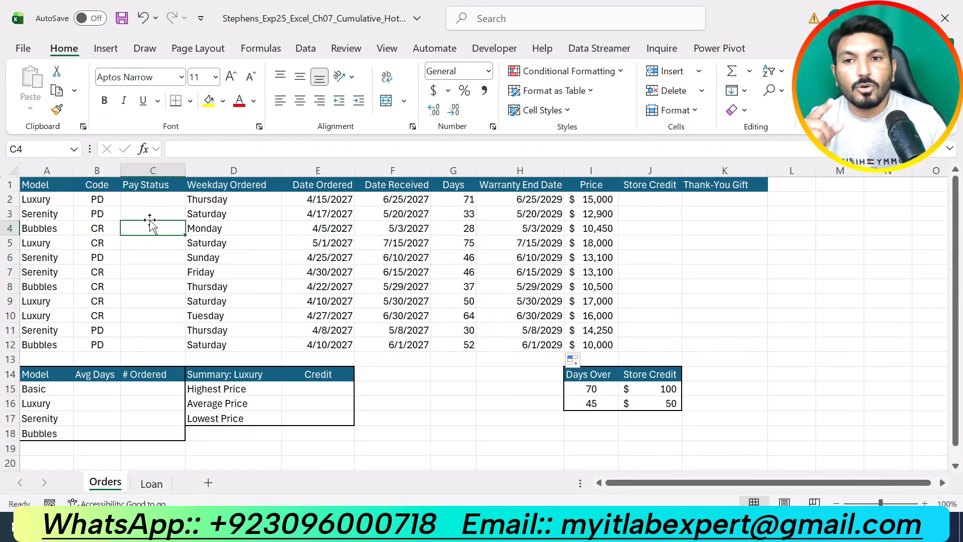
click(157, 200)
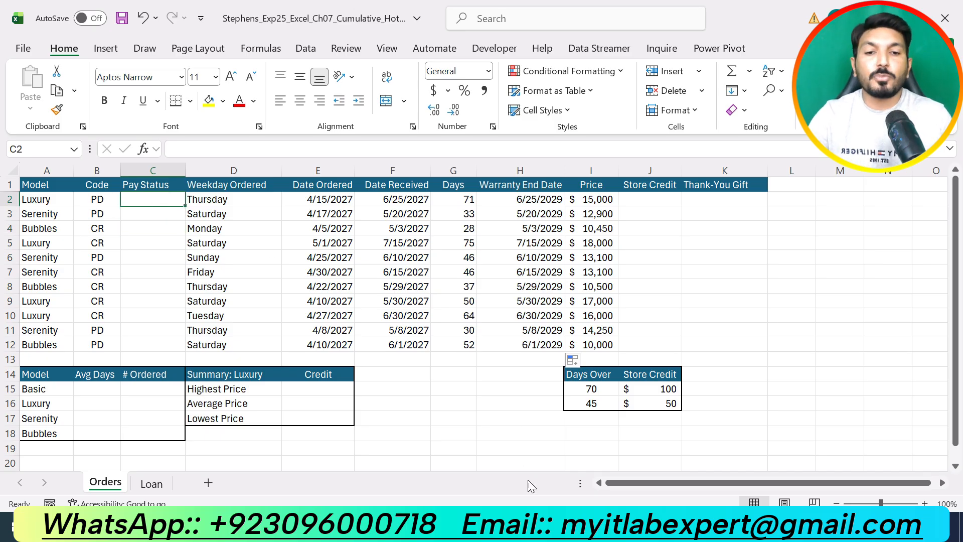
key(alt+Tab)
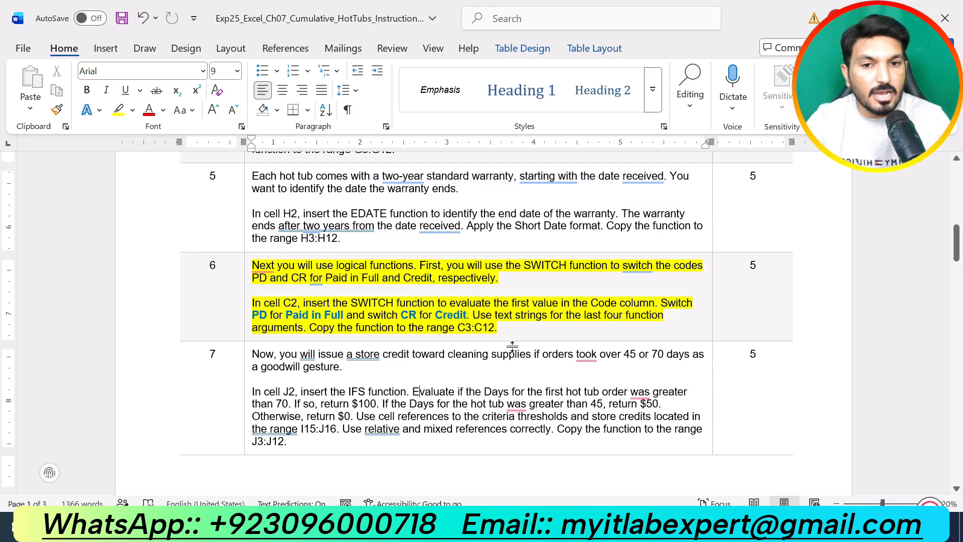
click(543, 526)
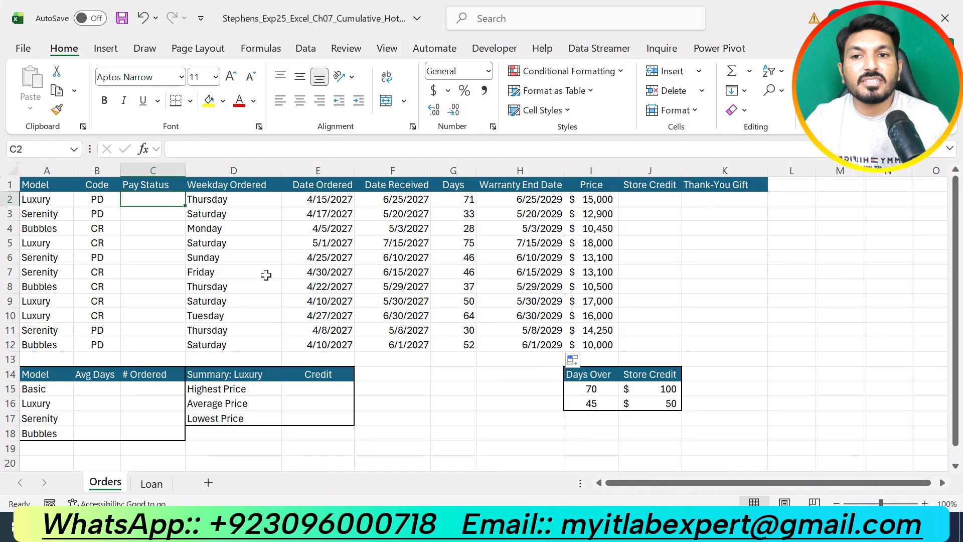
Start a SWITCH function in cell C2 through its function arguments, with B2 as the expression to evaluate.
click(168, 202)
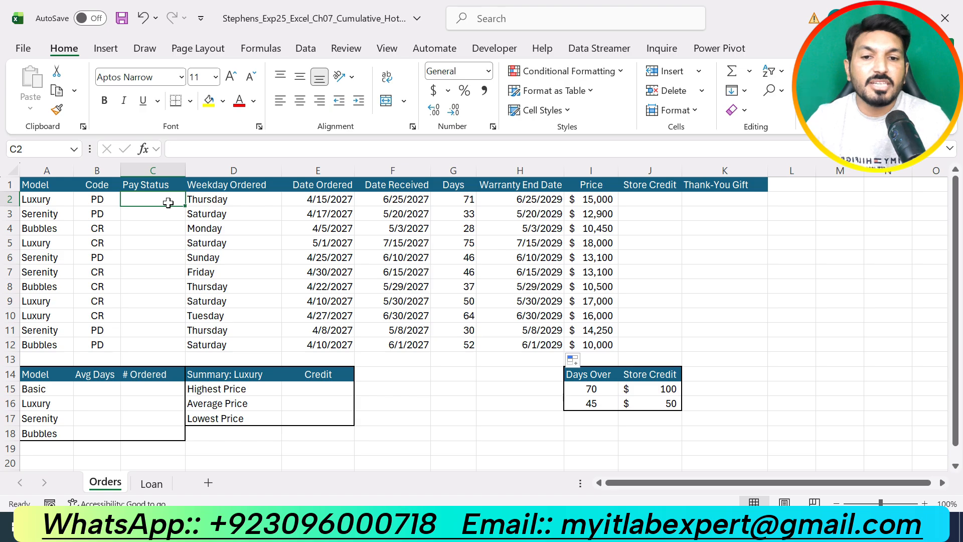
text(=)
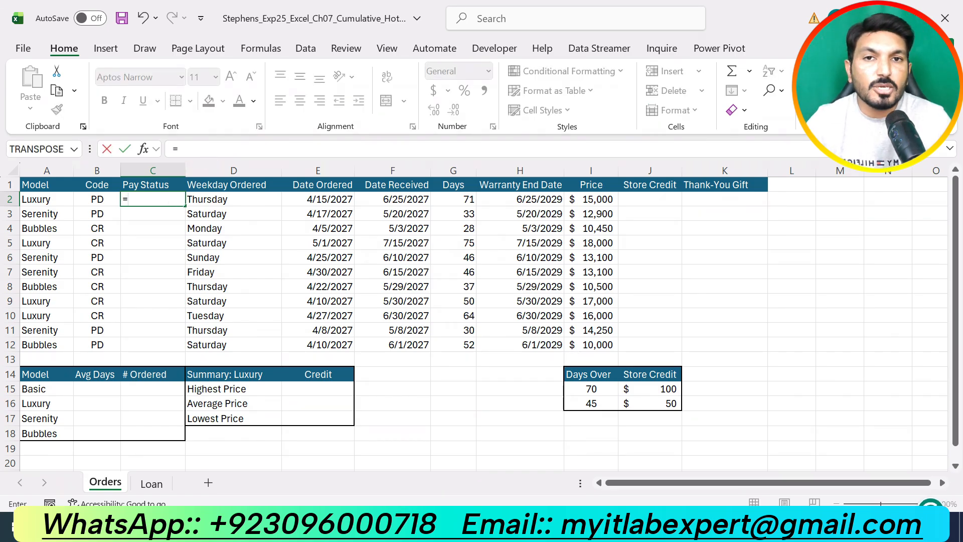
text(s)
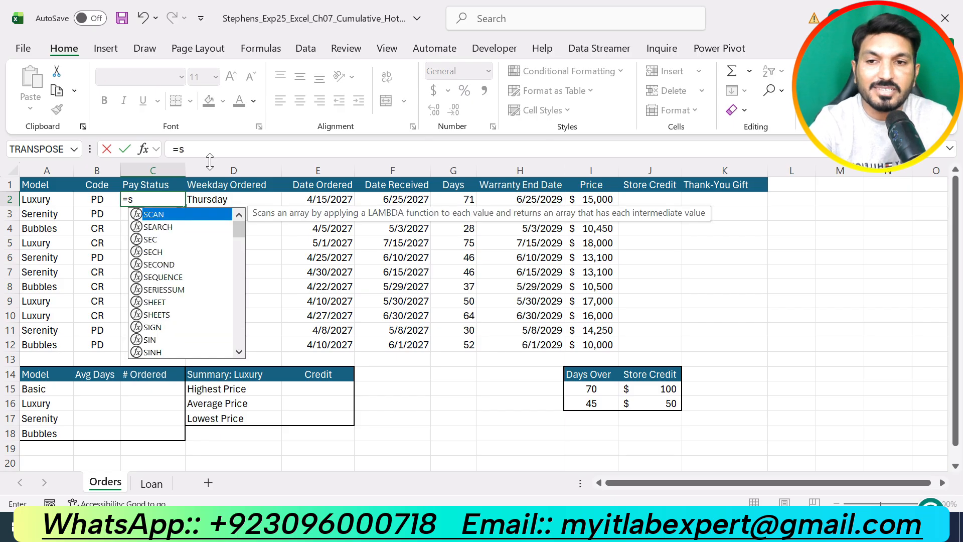
text(w)
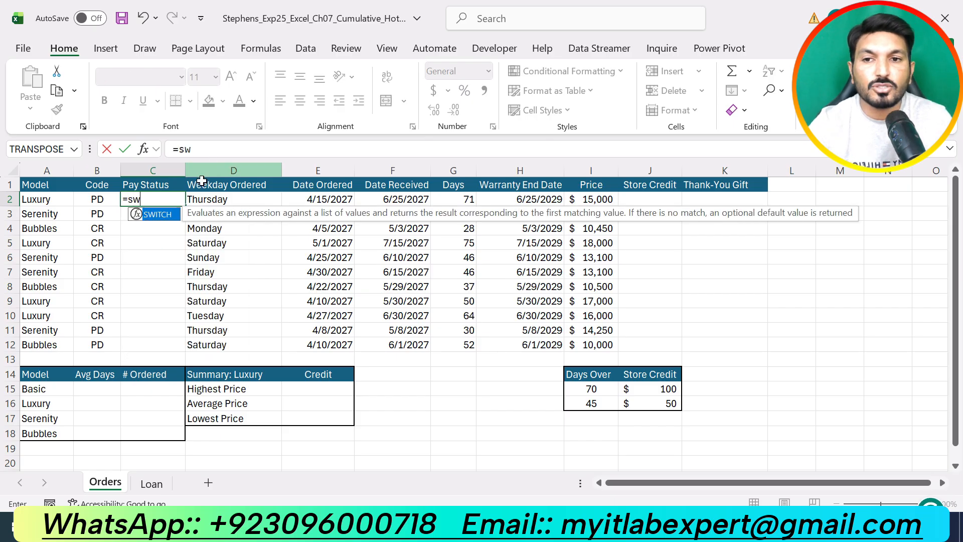
double_click(160, 214)
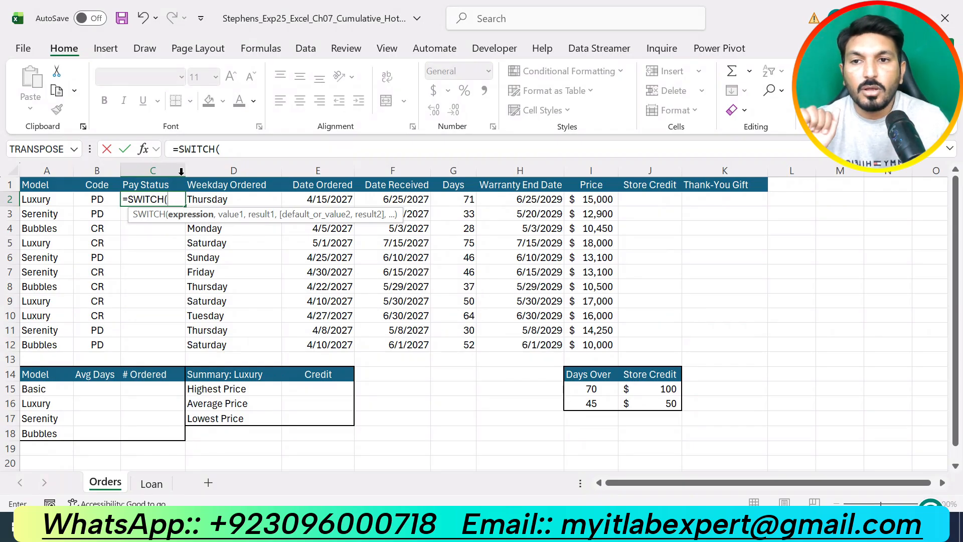
click(145, 150)
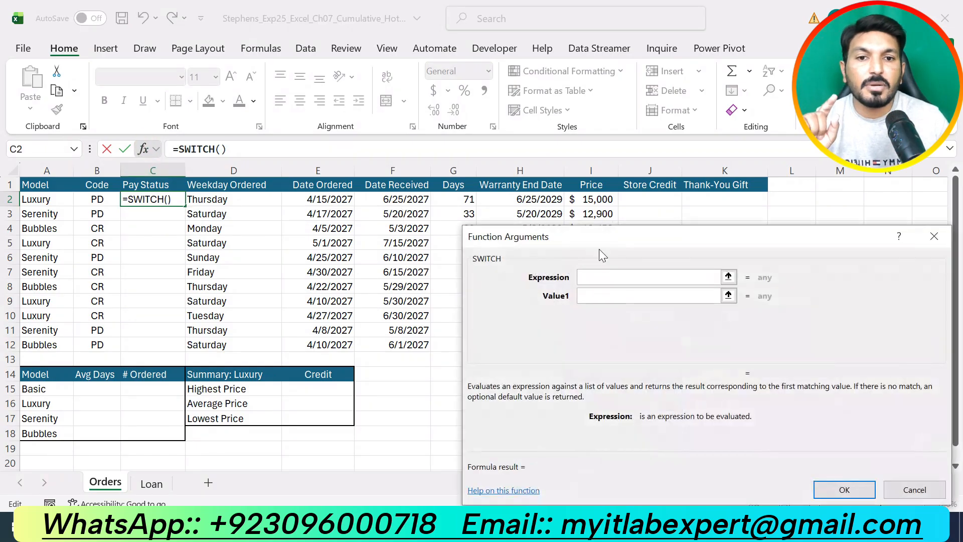
click(603, 277)
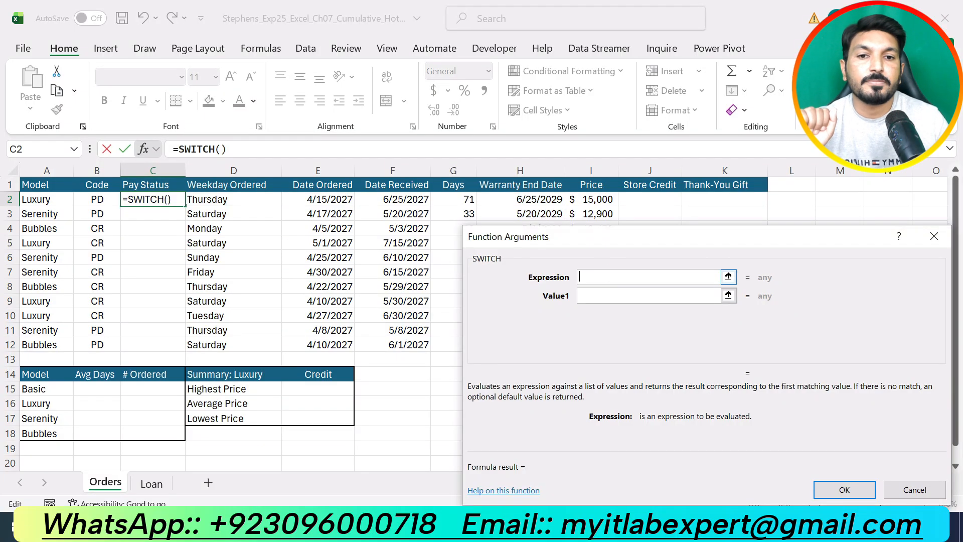
drag(615, 245, 602, 212)
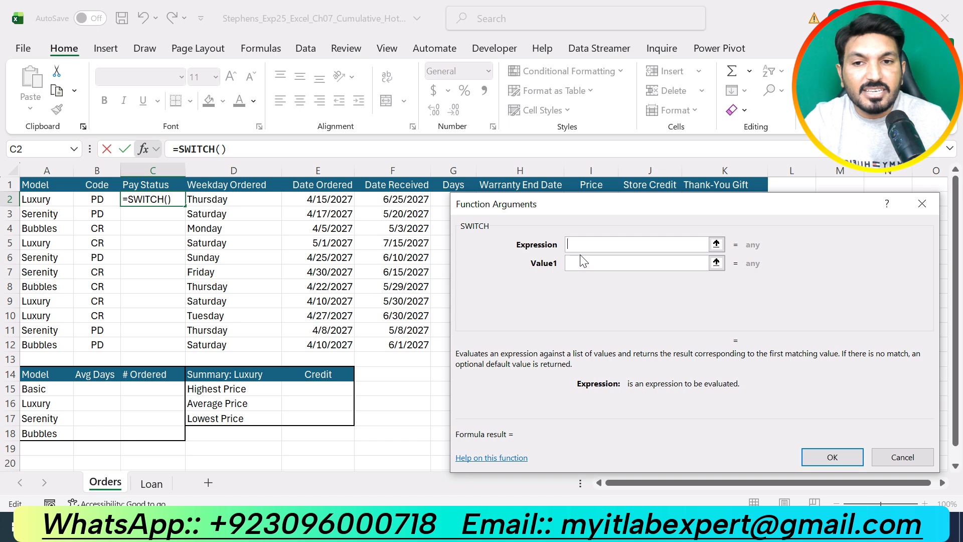
click(97, 198)
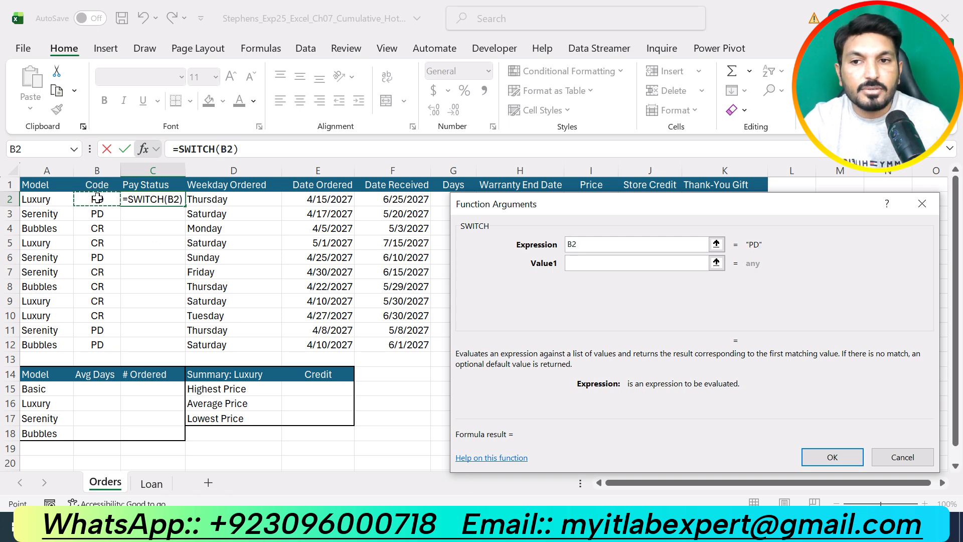
Set the first SWITCH value to "PD" and its result to Paid in Full, as step 6 of the instructions specifies.
click(645, 263)
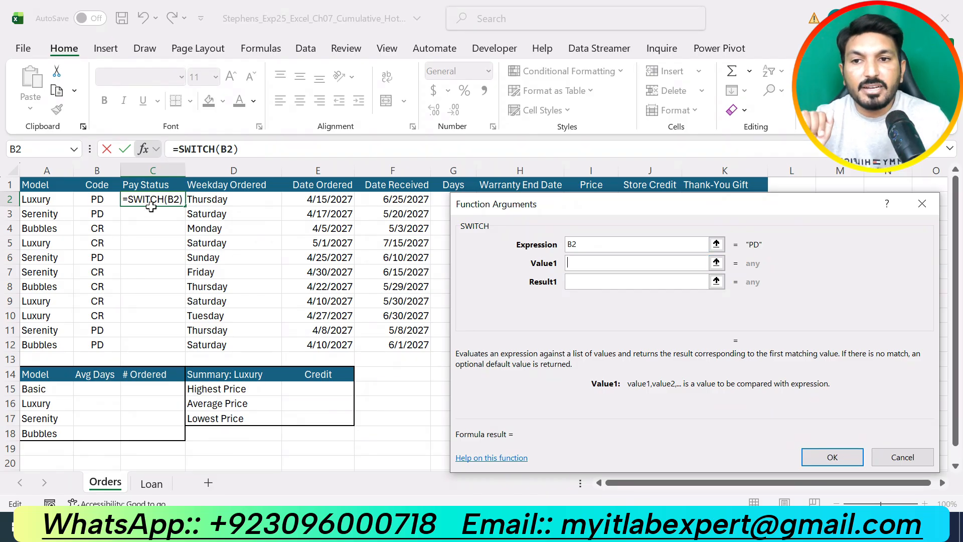
text(")
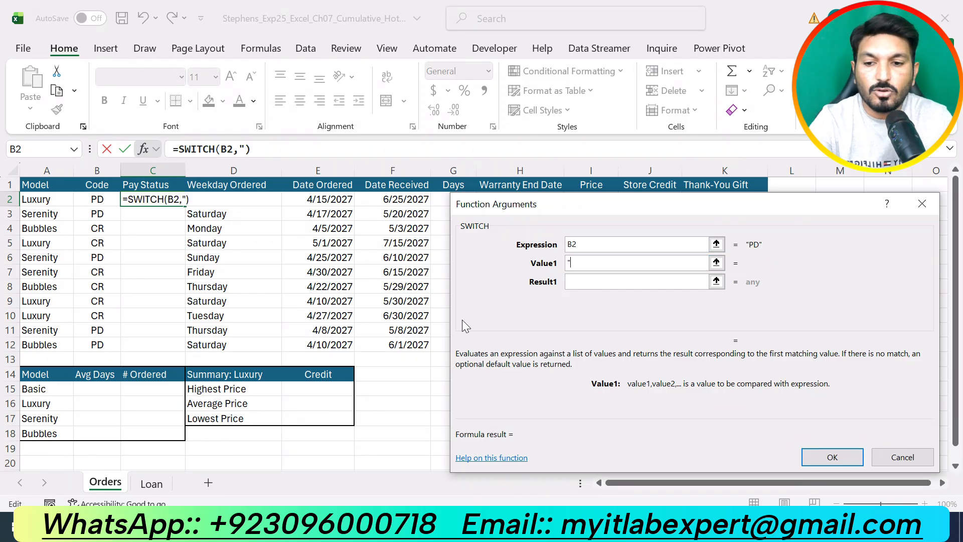
text(PD")
key(Tab)
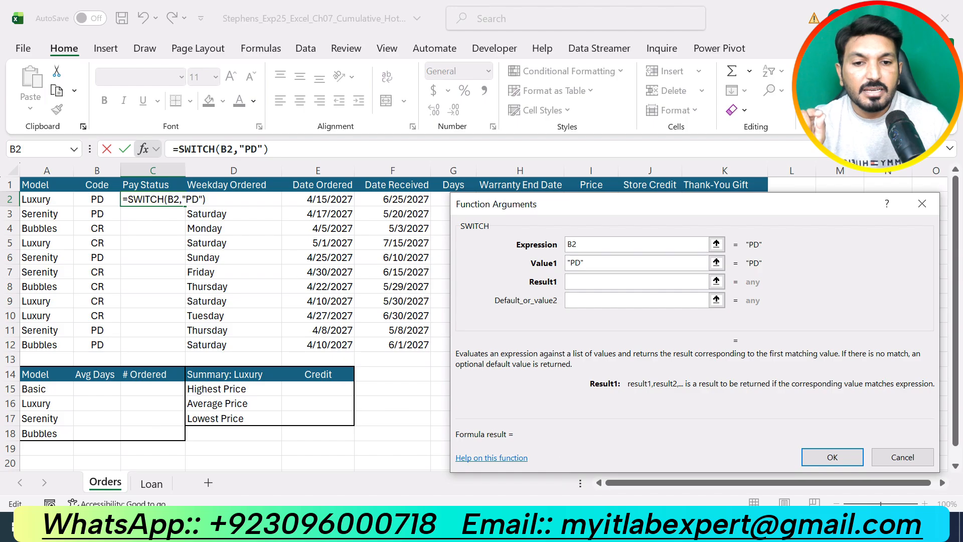
click(549, 526)
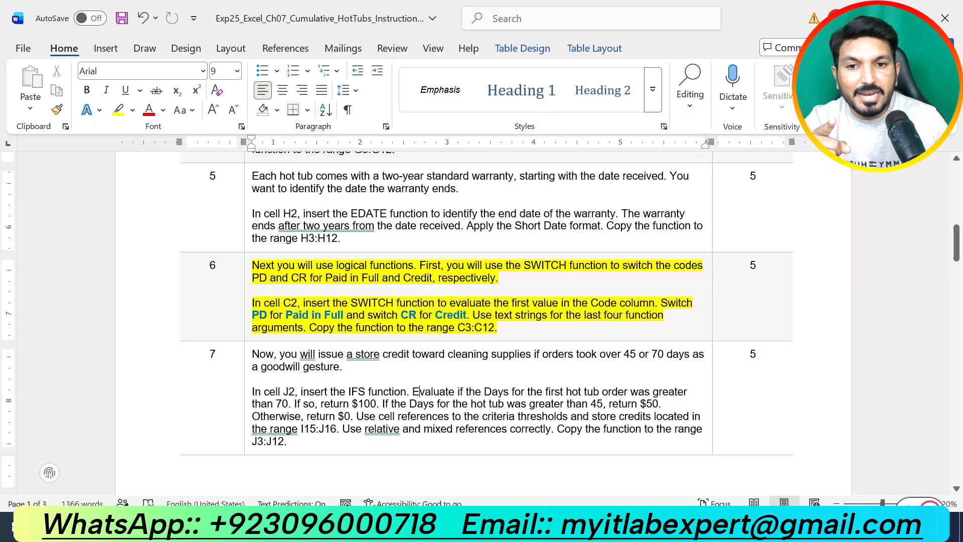
click(582, 526)
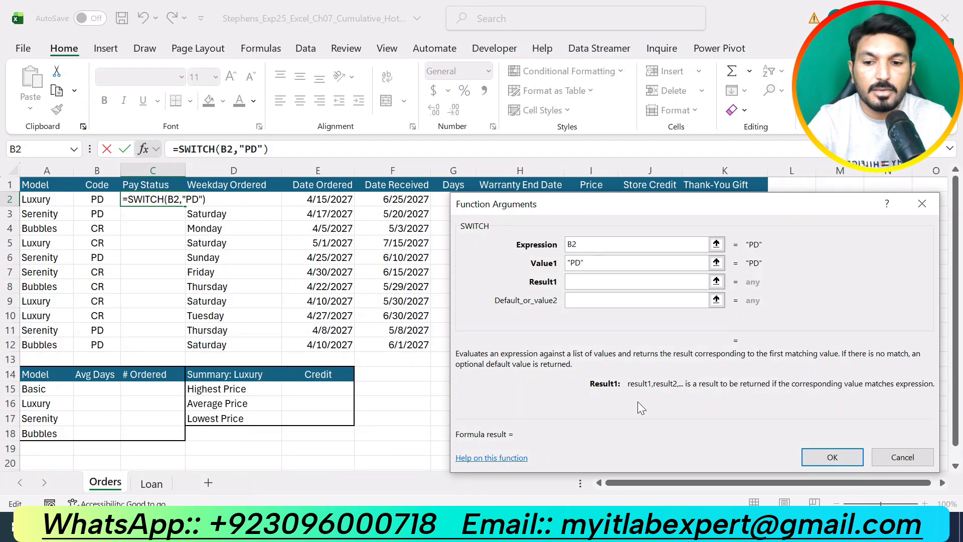
text(P)
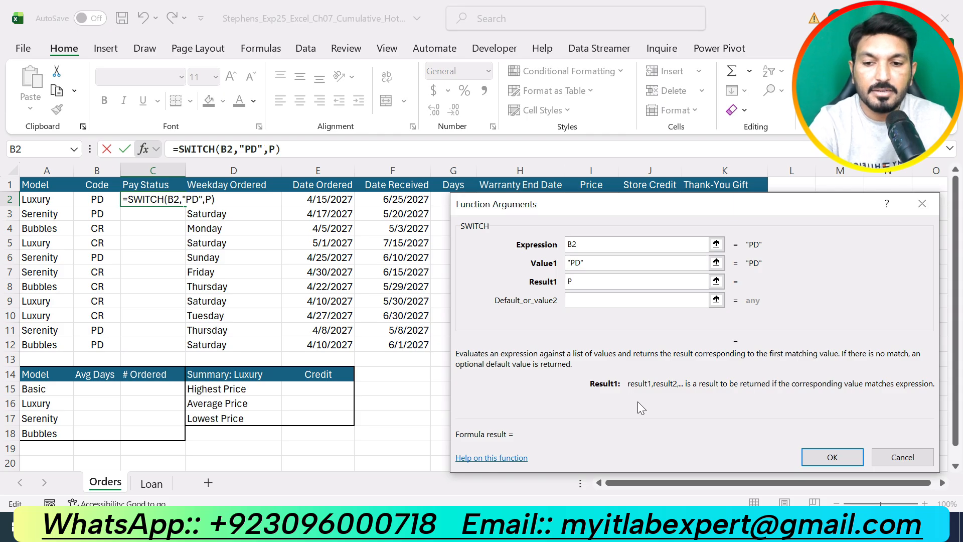
text(aid)
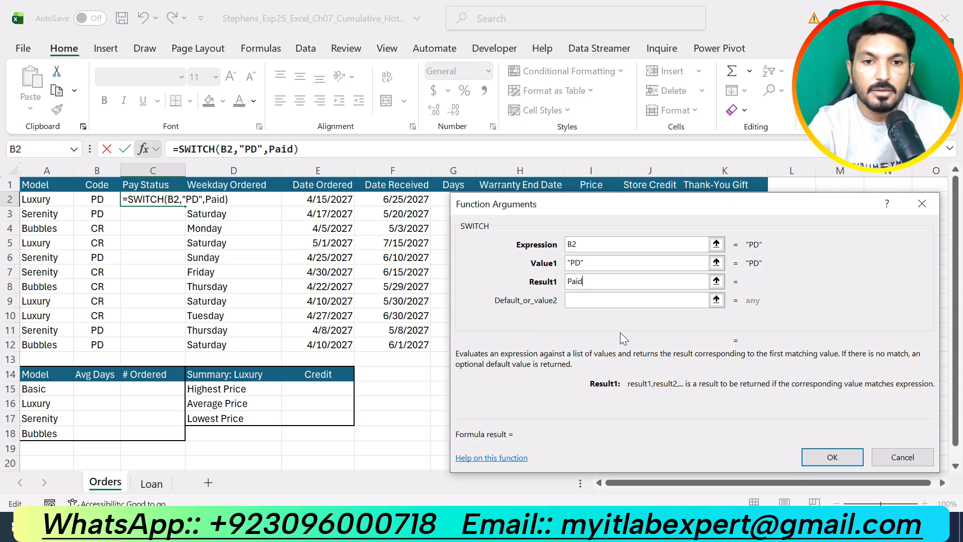
text( in )
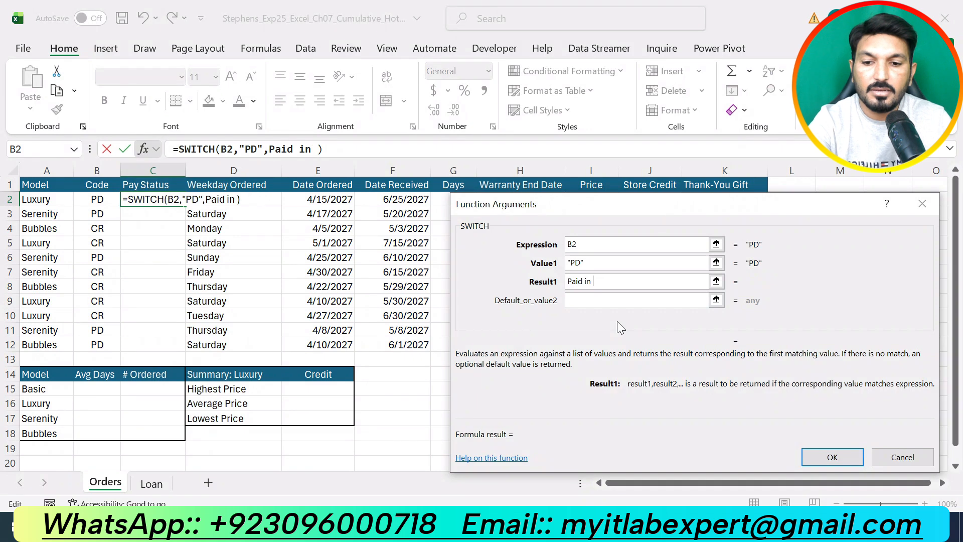
text(Full)
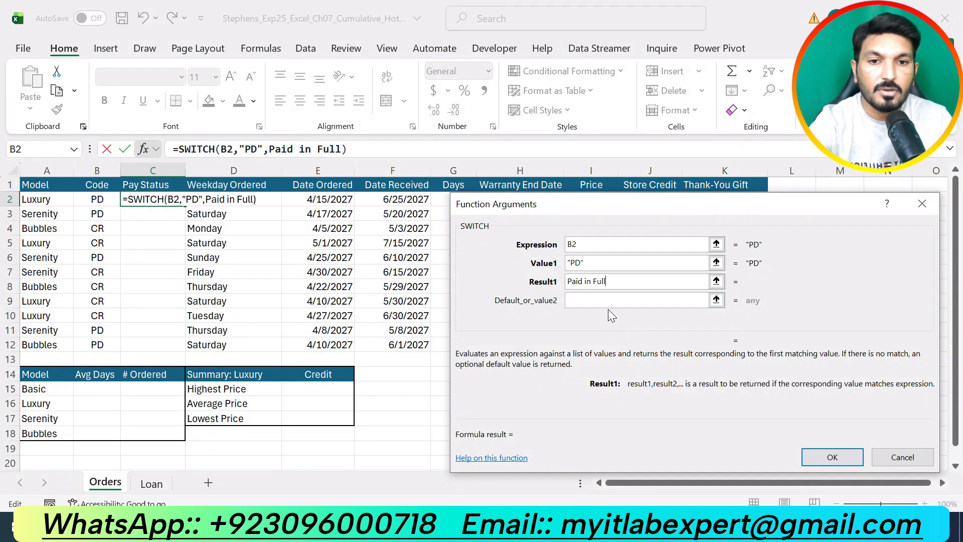
Complete the SWITCH function with "CR" as the second value and Credit as its result, and copy it from C2 down to C12.
click(608, 304)
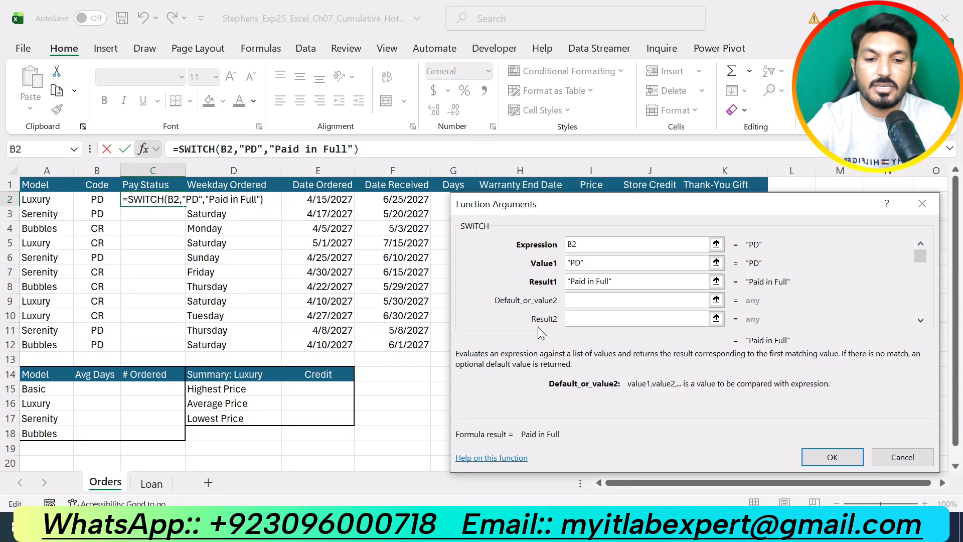
text("C)
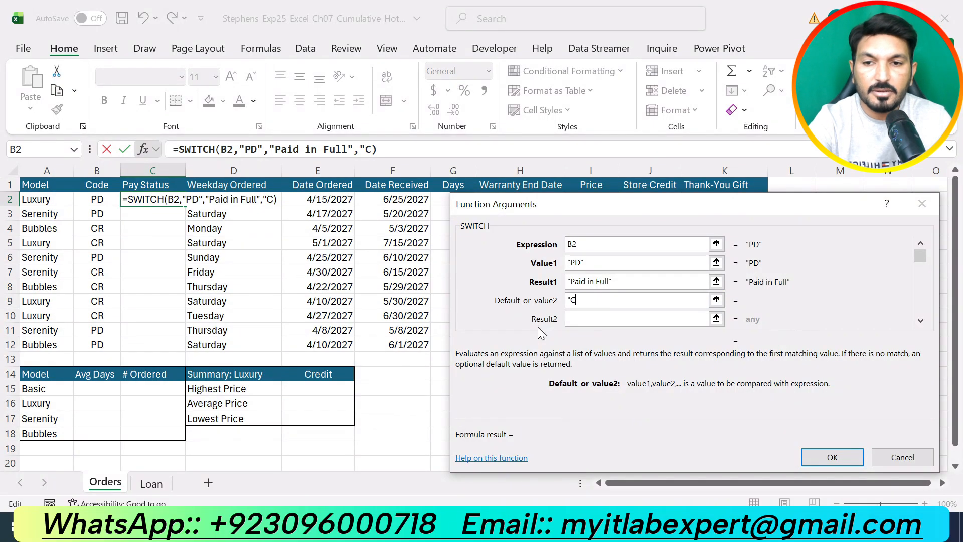
text(R")
key(Tab)
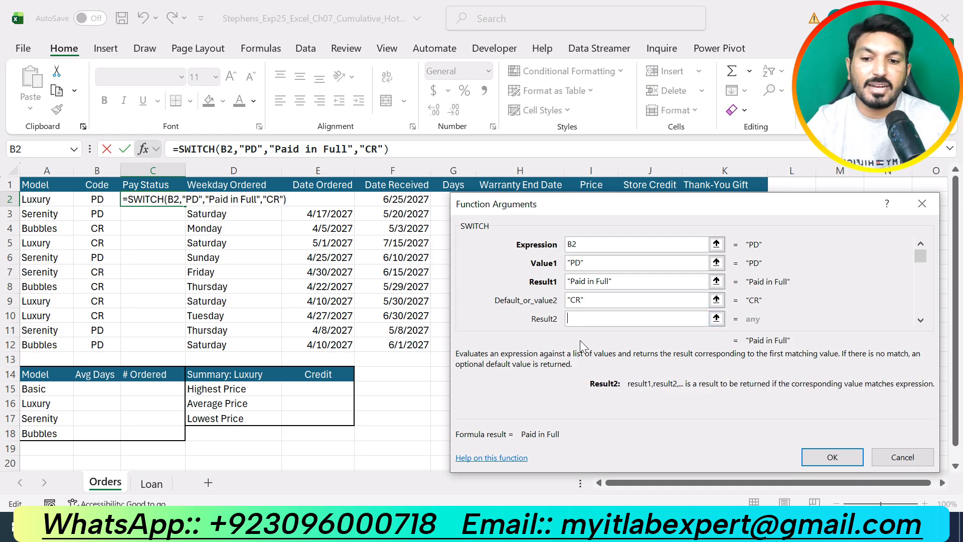
text(Credit)
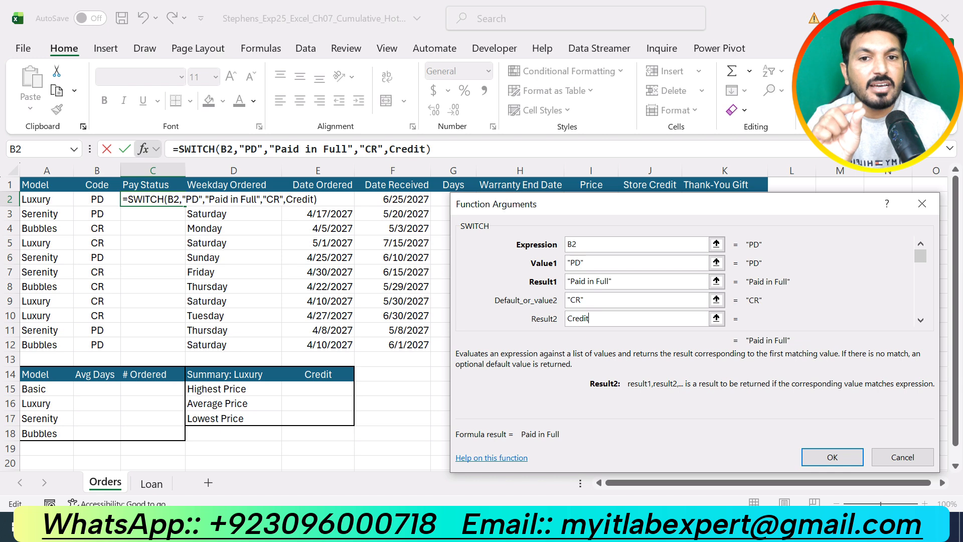
click(833, 458)
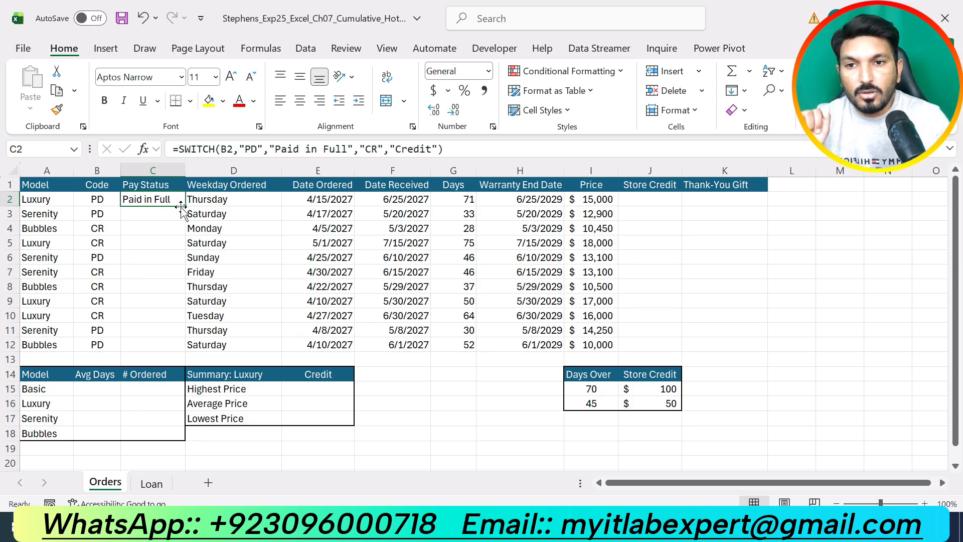
drag(185, 206, 193, 355)
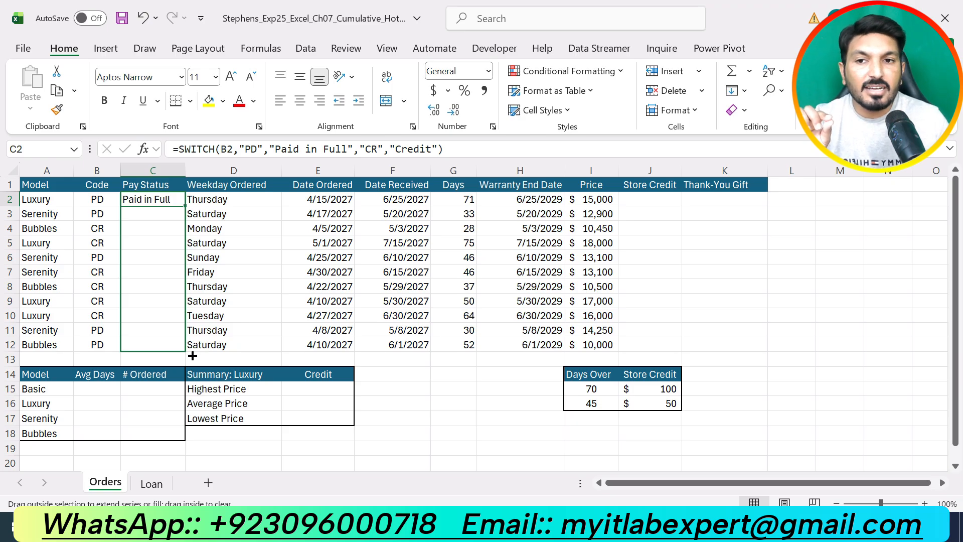
drag(193, 355, 192, 357)
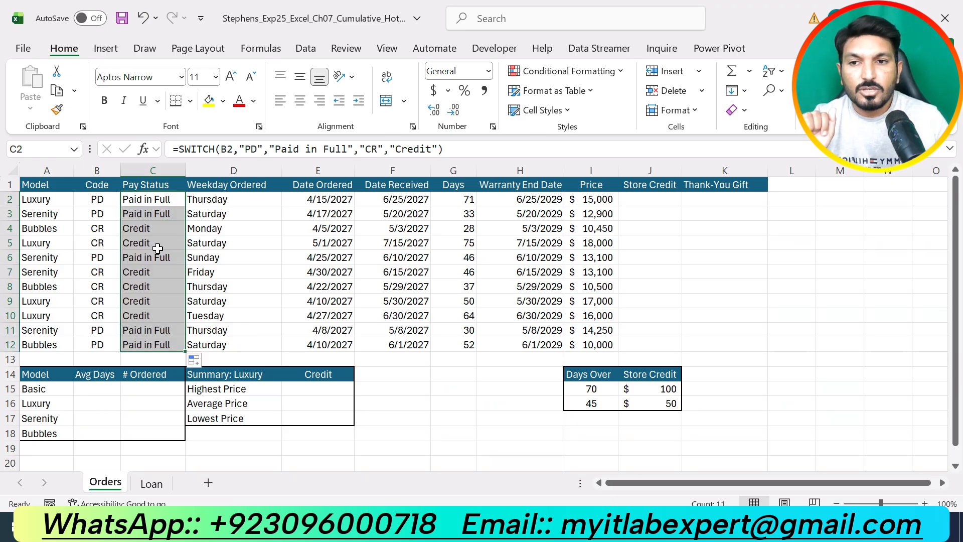
Check the copied Pay Status formulas in rows 4, 5, 9 and 11 against their Code values.
click(106, 230)
click(148, 229)
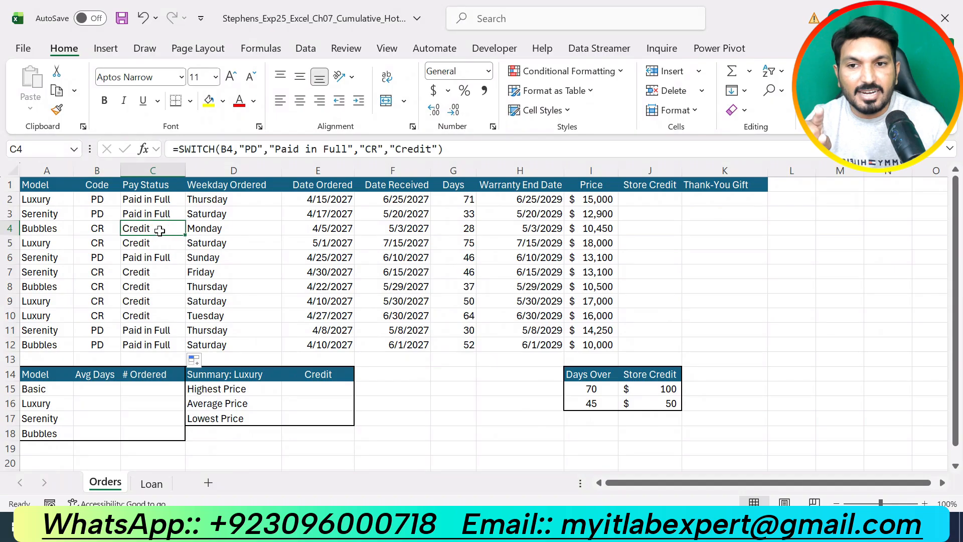
click(97, 299)
click(145, 300)
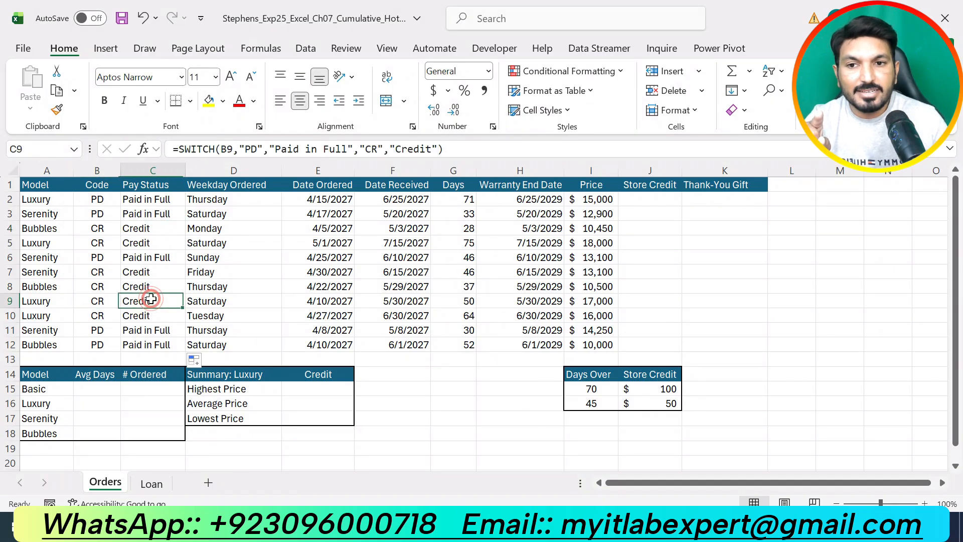
click(98, 330)
click(152, 331)
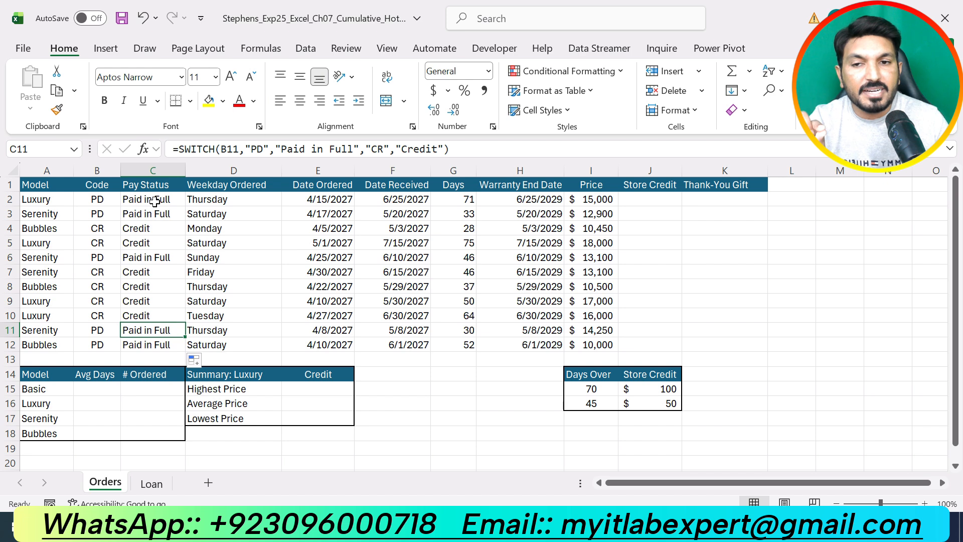
click(153, 242)
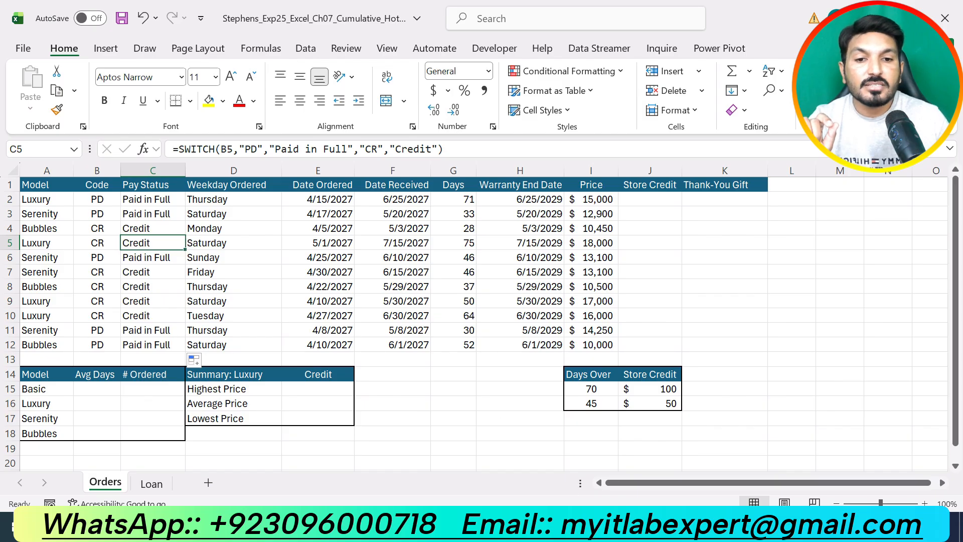
Switch to the Word instructions, undo the highlight on step 6, and highlight step 7 in yellow.
key(alt+Tab)
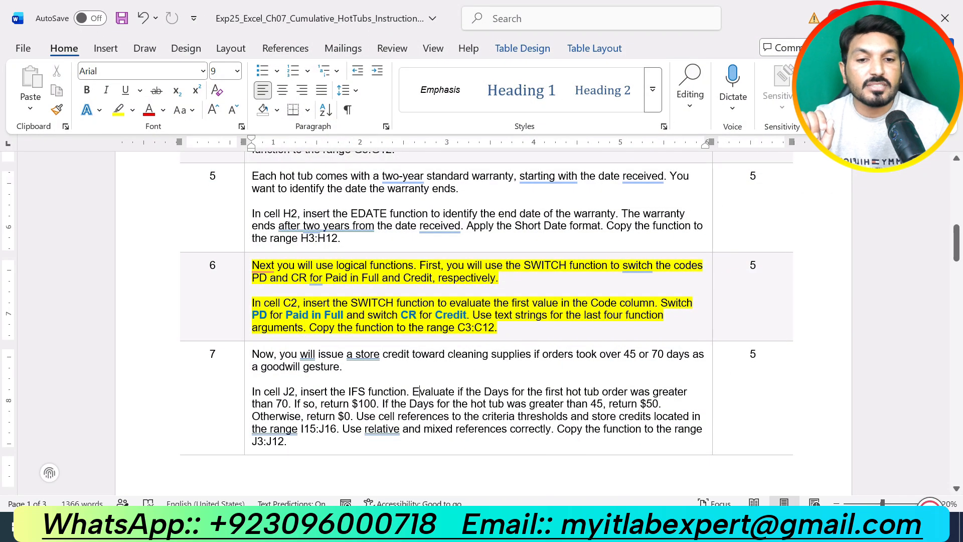
key(alt+Tab)
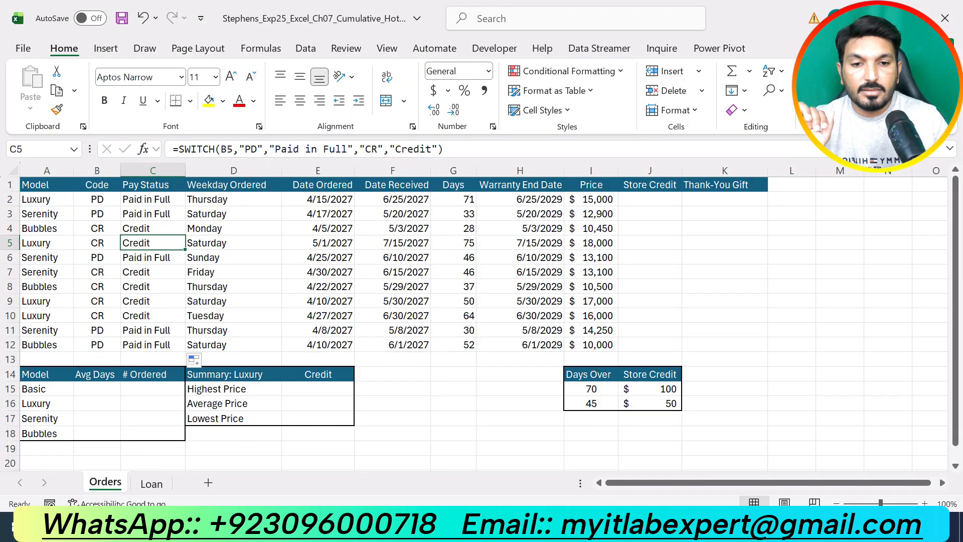
key(alt+Tab)
key(ctrl+z)
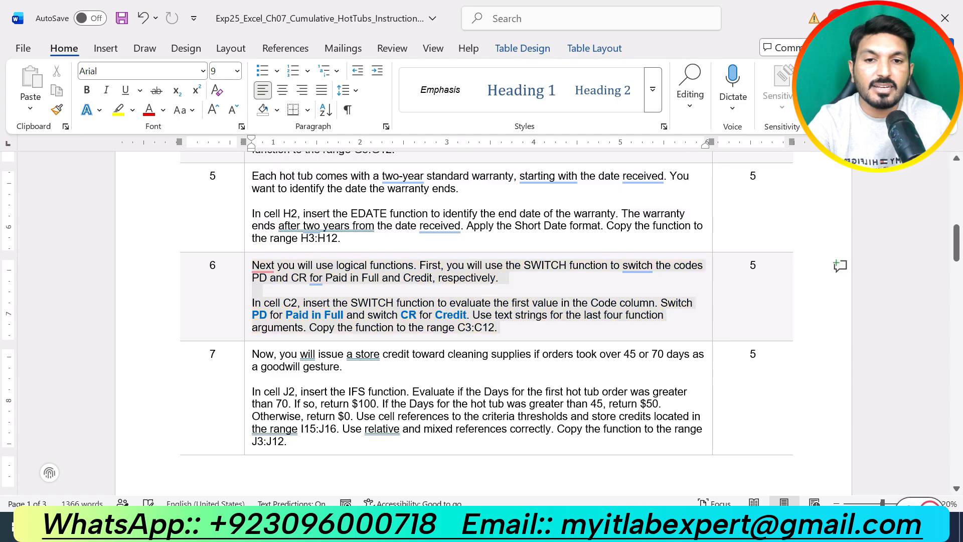
scroll(452, 326, down, 2)
drag(327, 398, 252, 312)
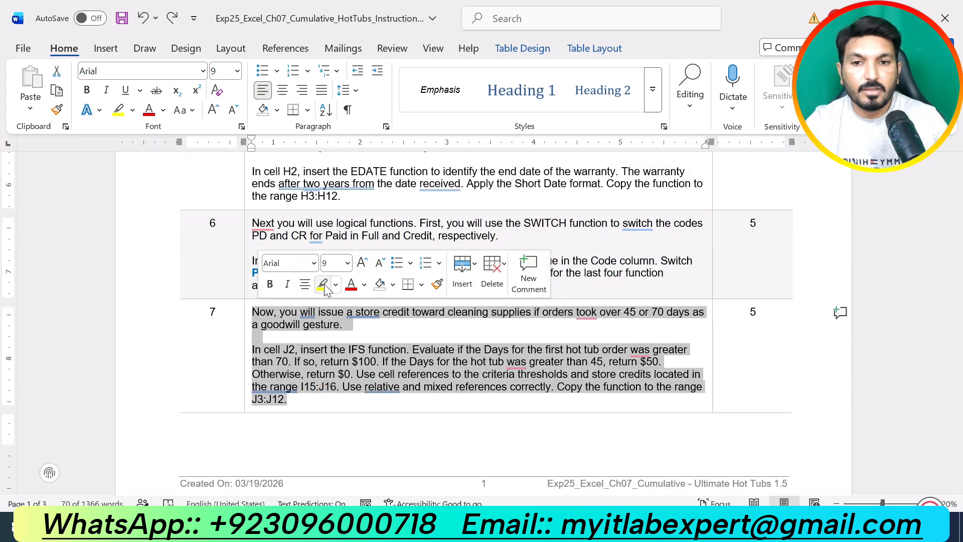
click(323, 284)
click(301, 401)
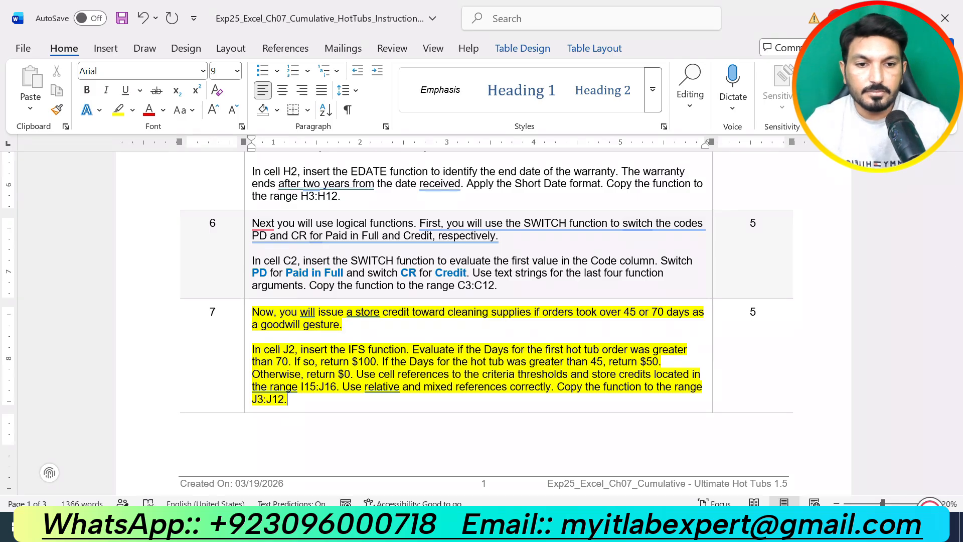
Switch to the Excel workbook and start an IFS function in cell J2 through its function arguments.
key(alt+Tab)
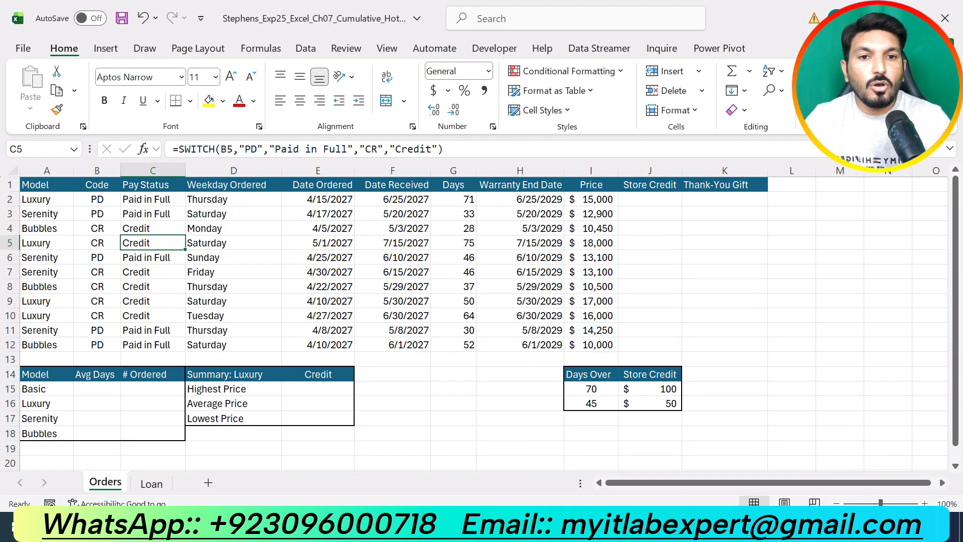
click(657, 200)
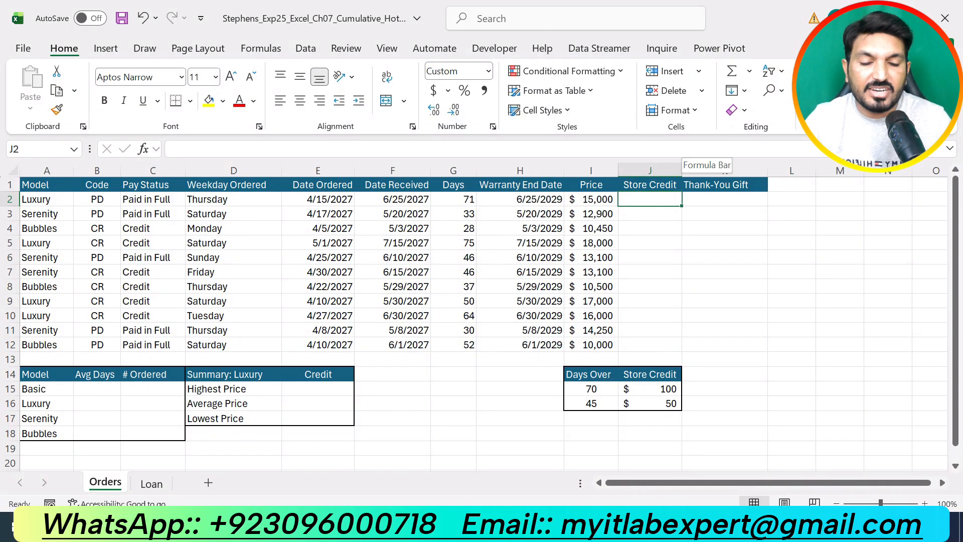
text(=)
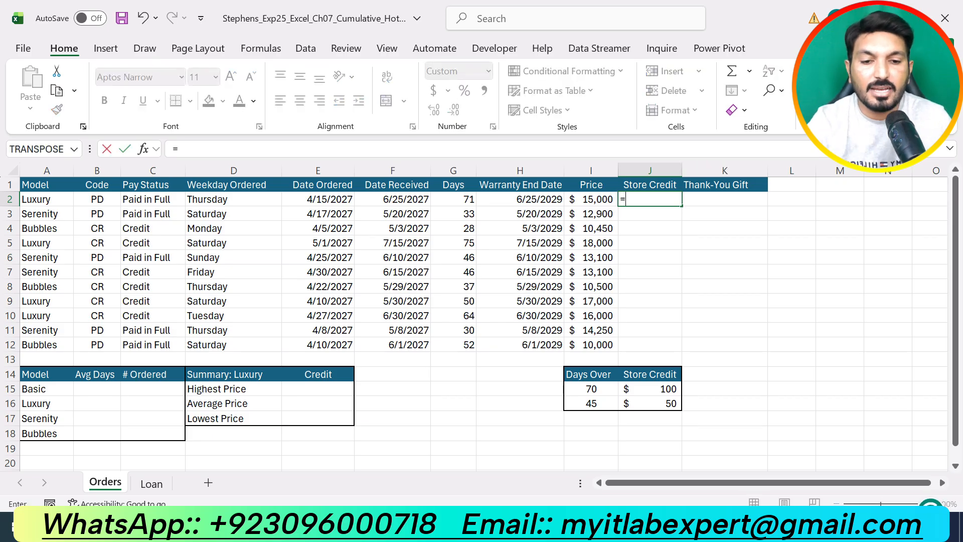
text(ifs)
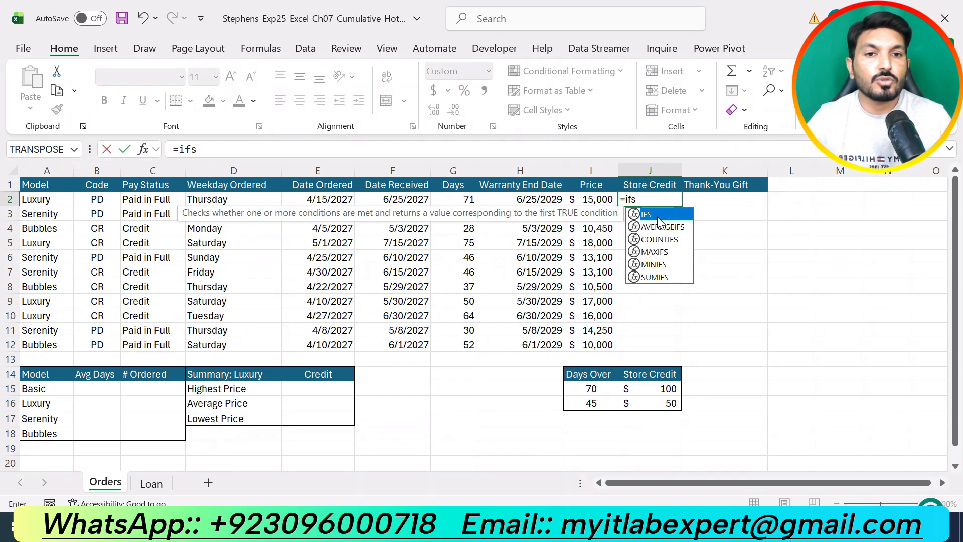
double_click(657, 216)
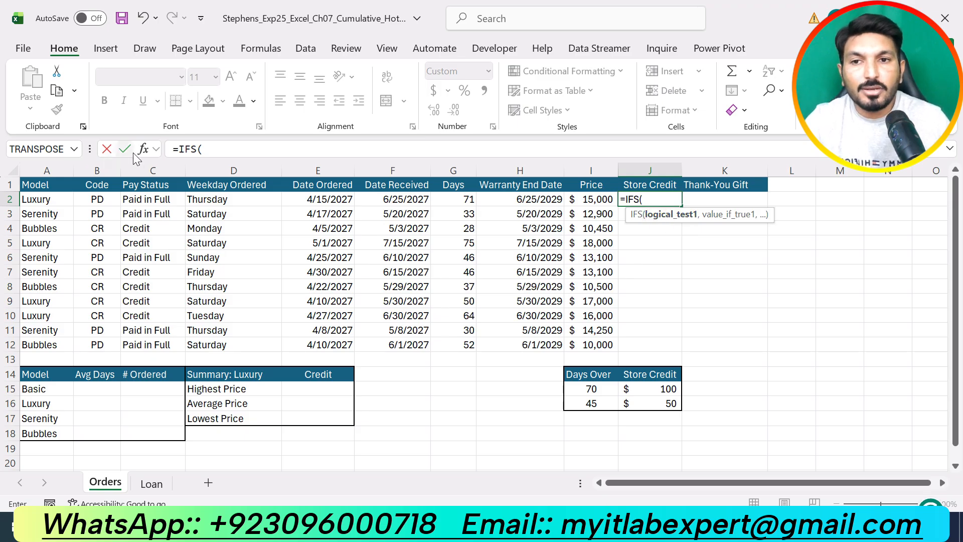
click(152, 151)
drag(669, 251, 189, 104)
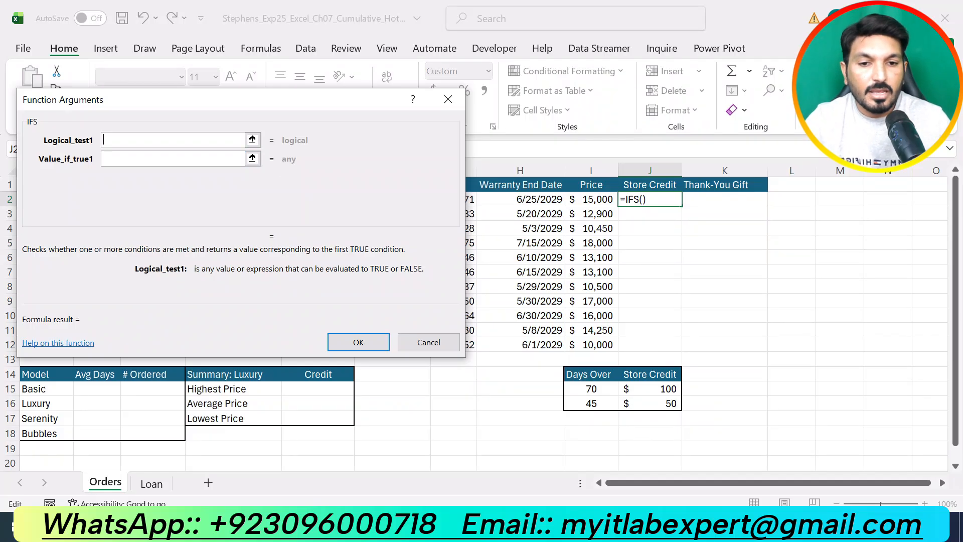
Set the first IFS logical test to G2>$I$15, following step 7 of the instructions.
key(alt+Tab)
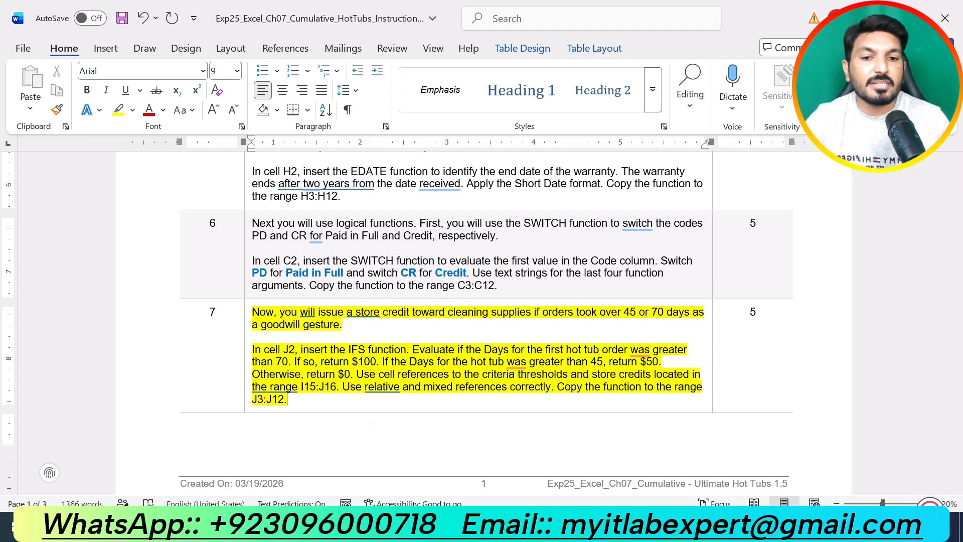
key(alt+Tab)
drag(316, 113, 769, 265)
click(471, 200)
click(589, 292)
text(>)
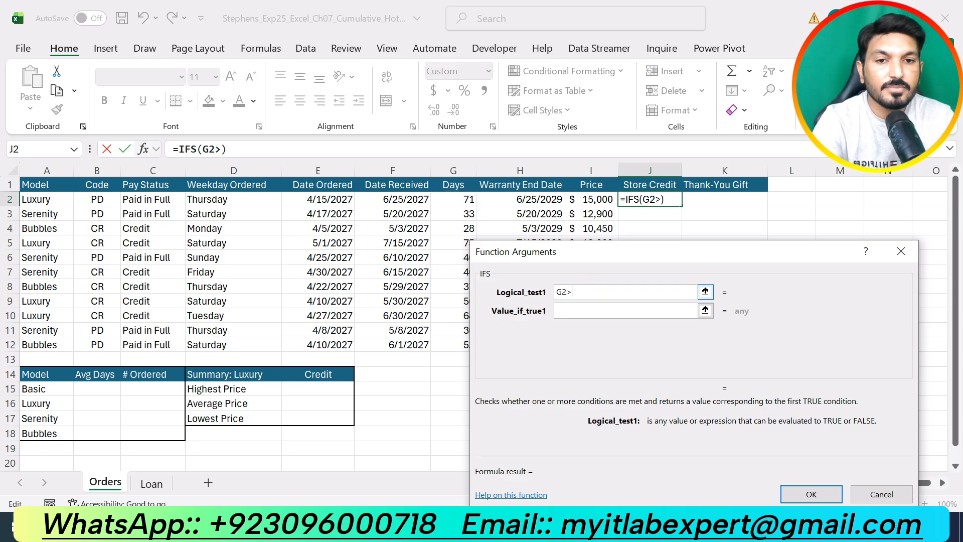
drag(640, 257, 237, 108)
click(532, 527)
key(alt+Tab)
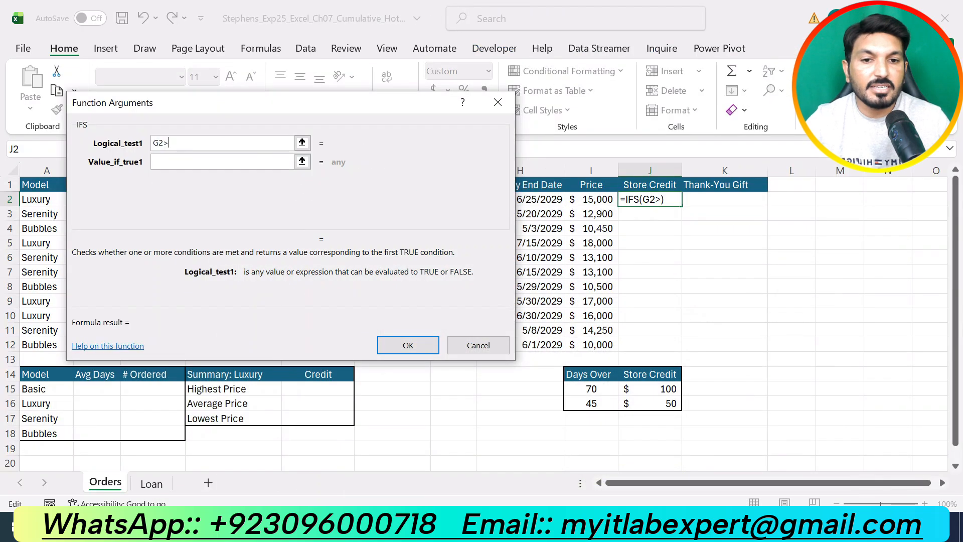
click(596, 389)
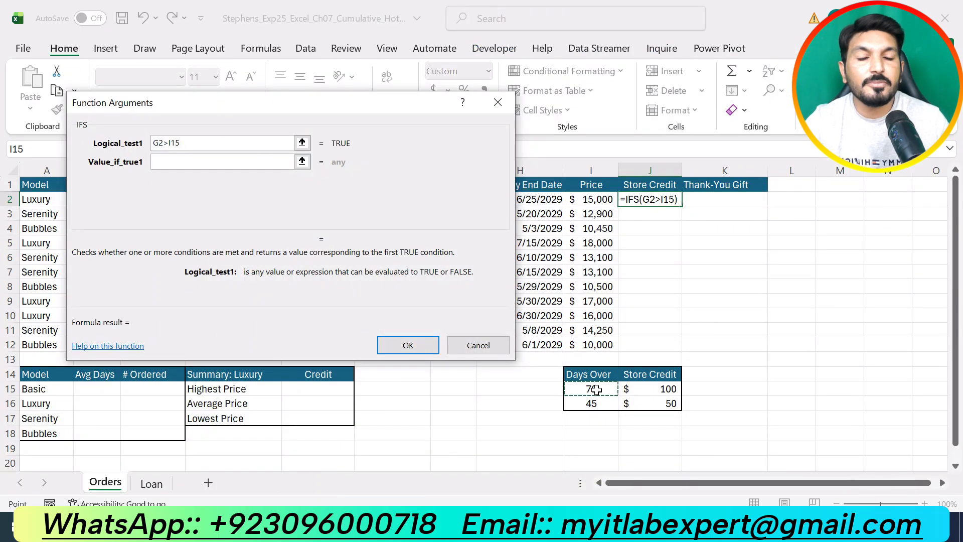
click(168, 143)
text($)
click(176, 144)
text($)
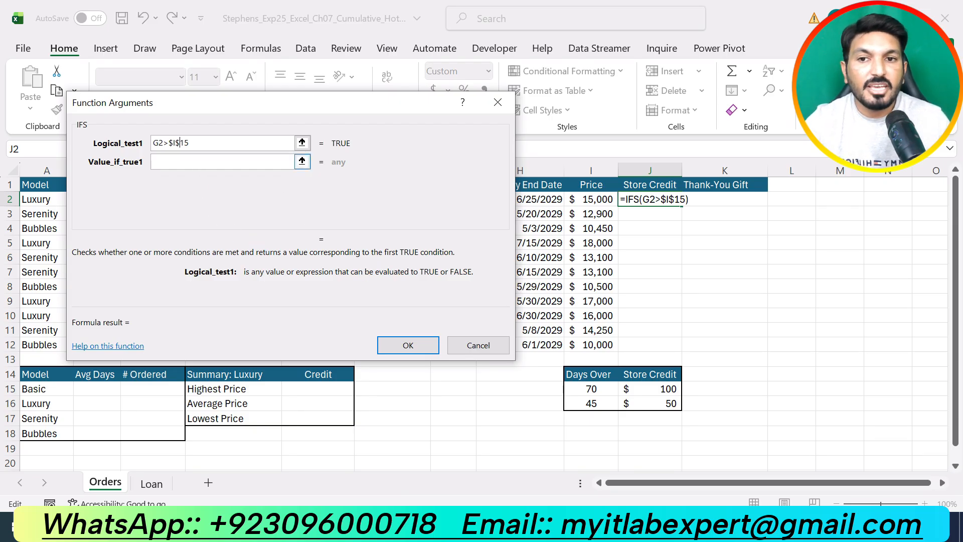
Set the value returned when the first IFS test is true to the absolute reference $J$15.
key(Tab)
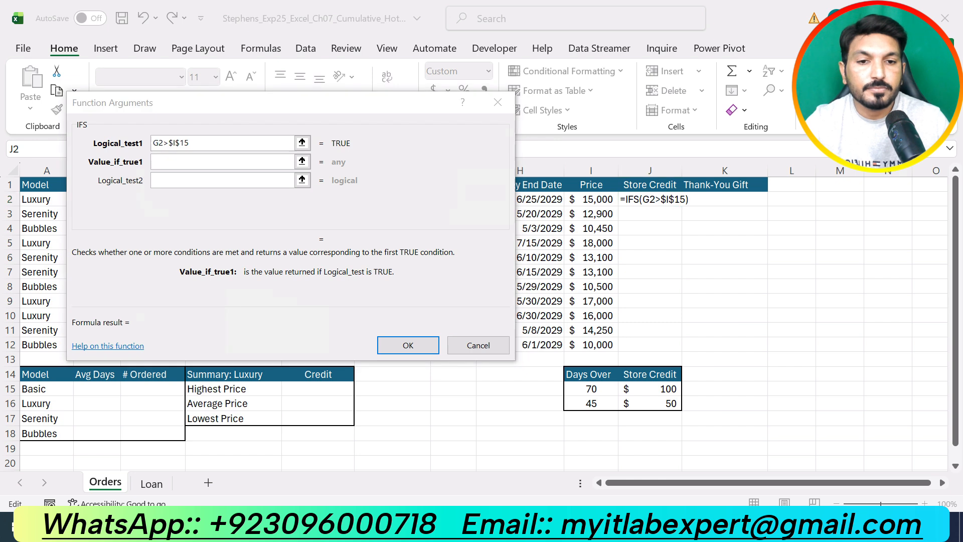
key(alt+Tab)
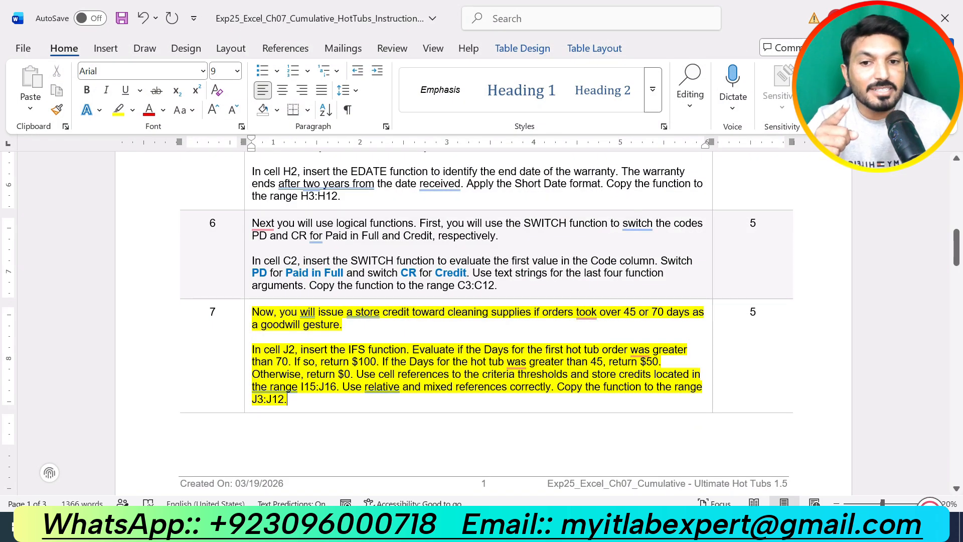
key(alt+Tab)
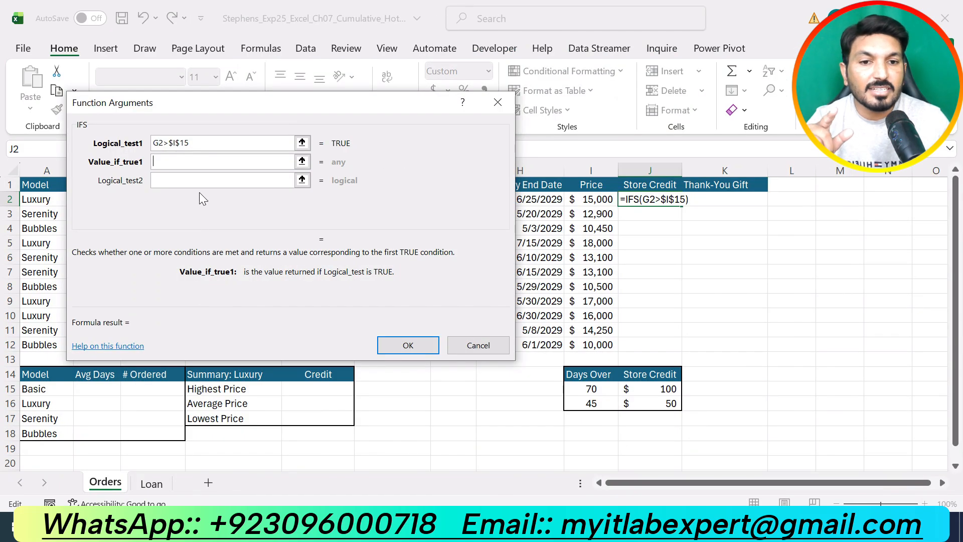
click(676, 389)
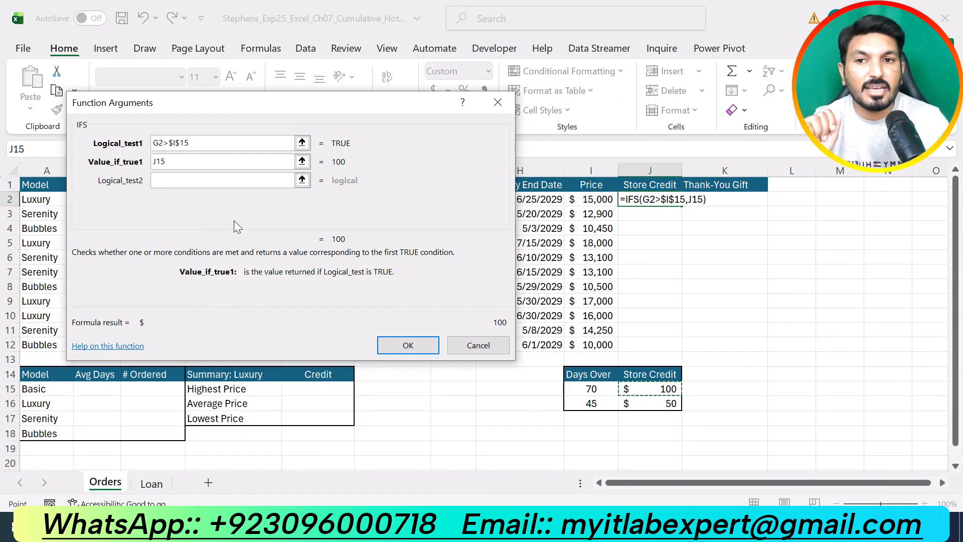
click(165, 161)
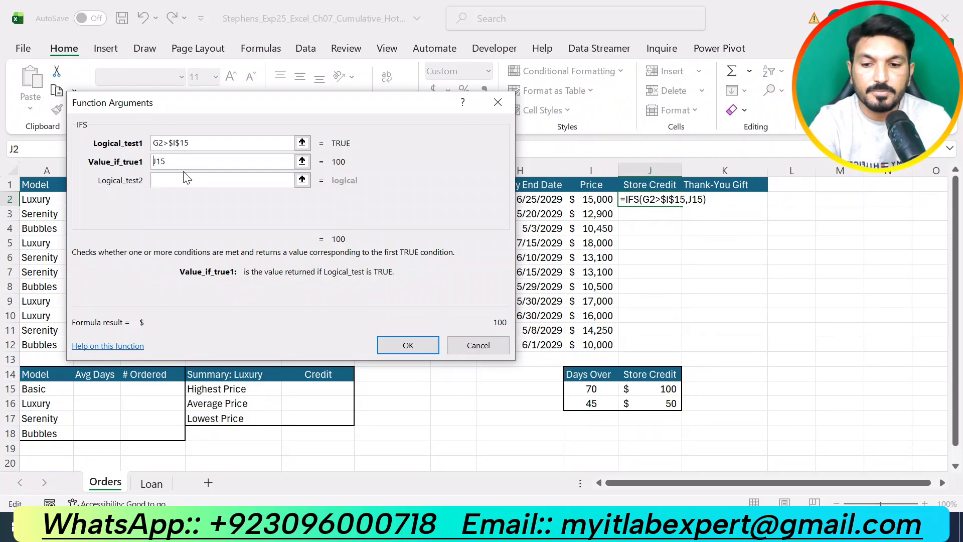
key(F4)
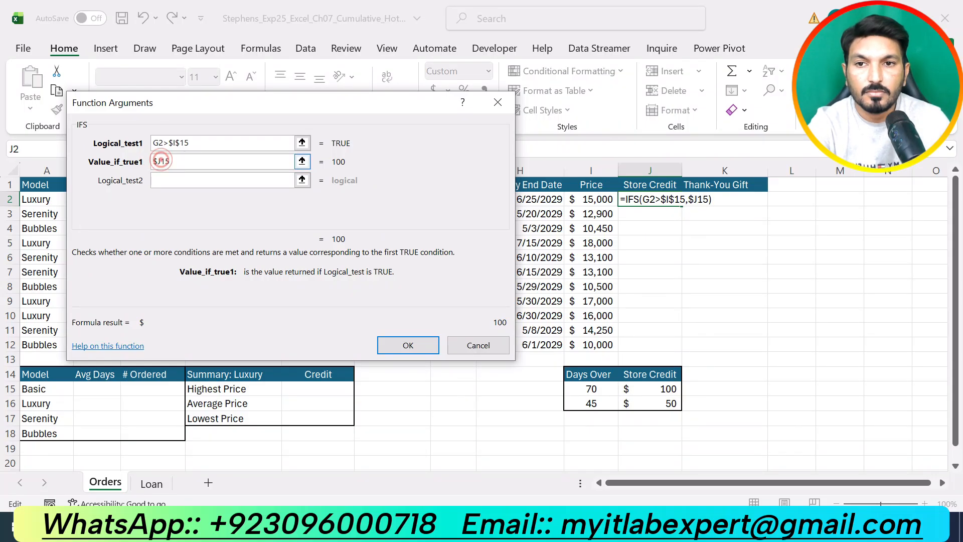
Set the second IFS logical test to G2>$I$16, following step 7 of the instructions.
click(181, 180)
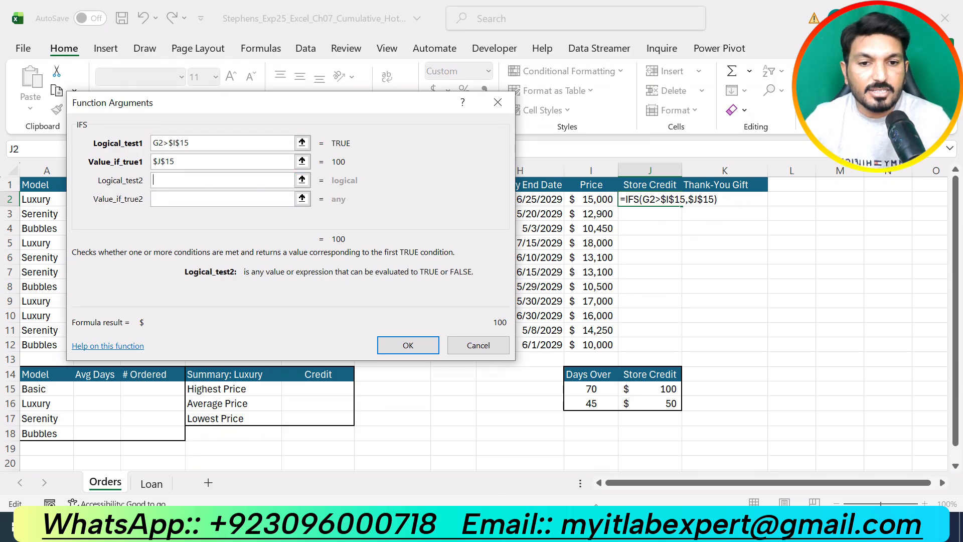
key(alt+Tab)
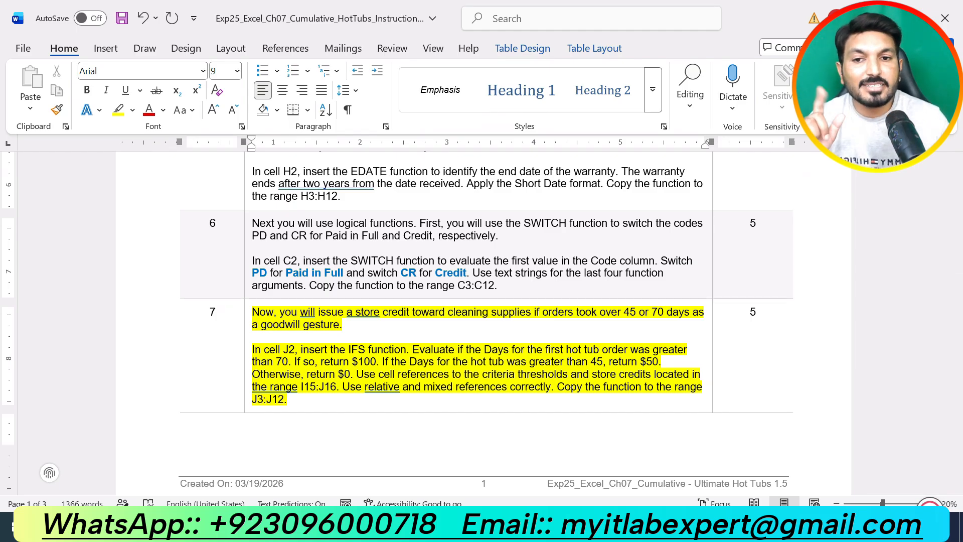
key(alt+Tab)
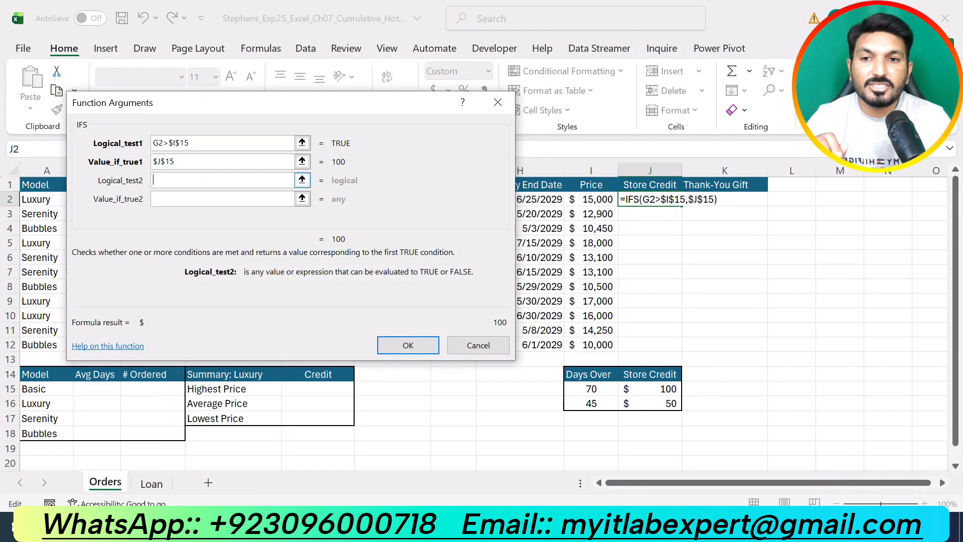
drag(245, 107, 217, 260)
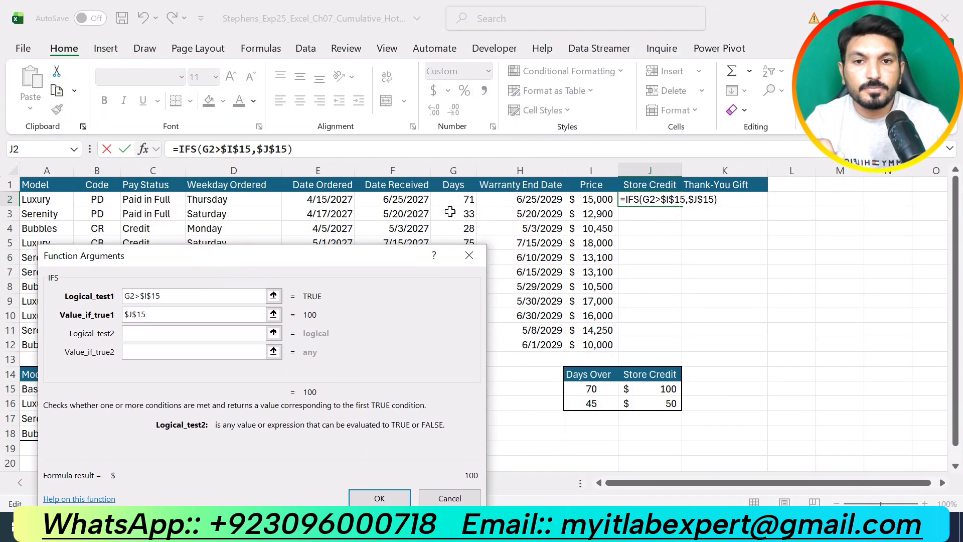
click(459, 199)
drag(318, 252, 350, 142)
text(>)
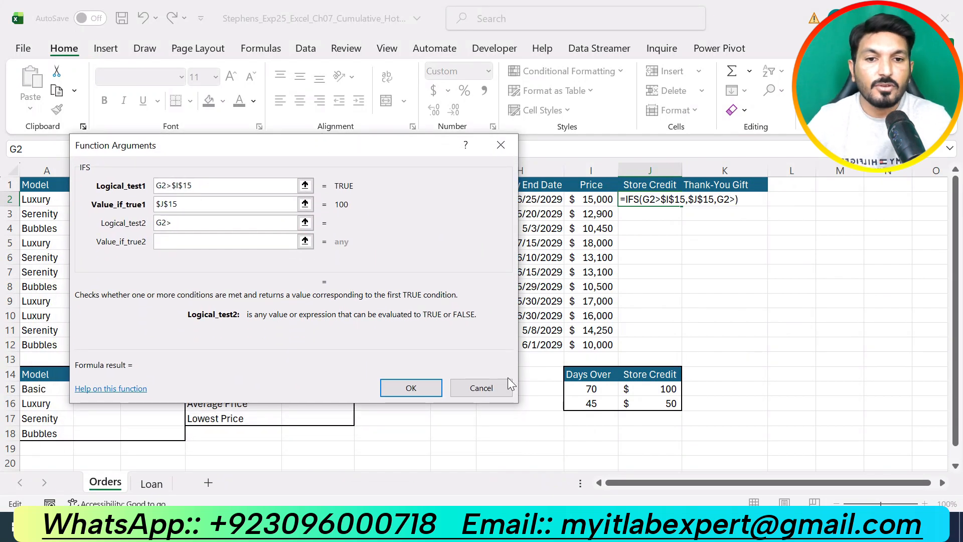
click(595, 405)
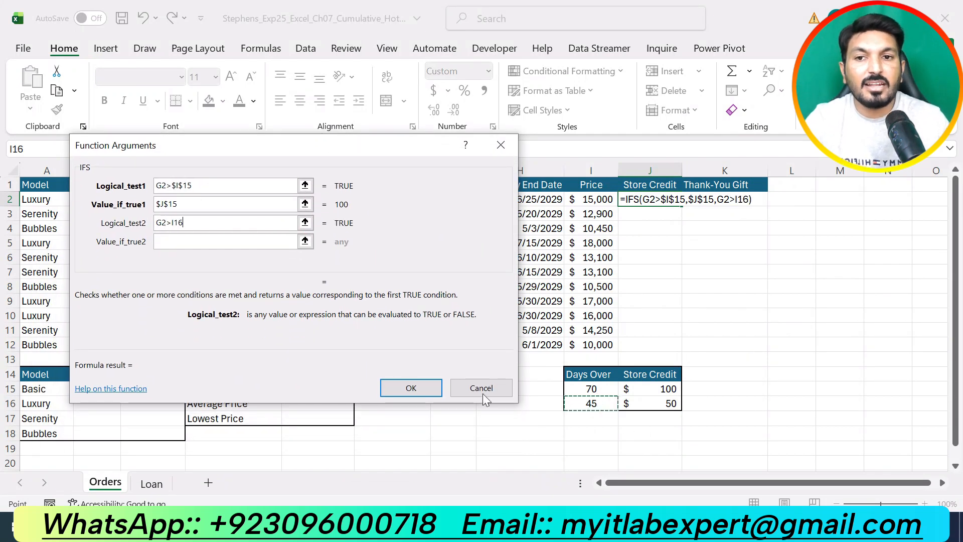
click(174, 222)
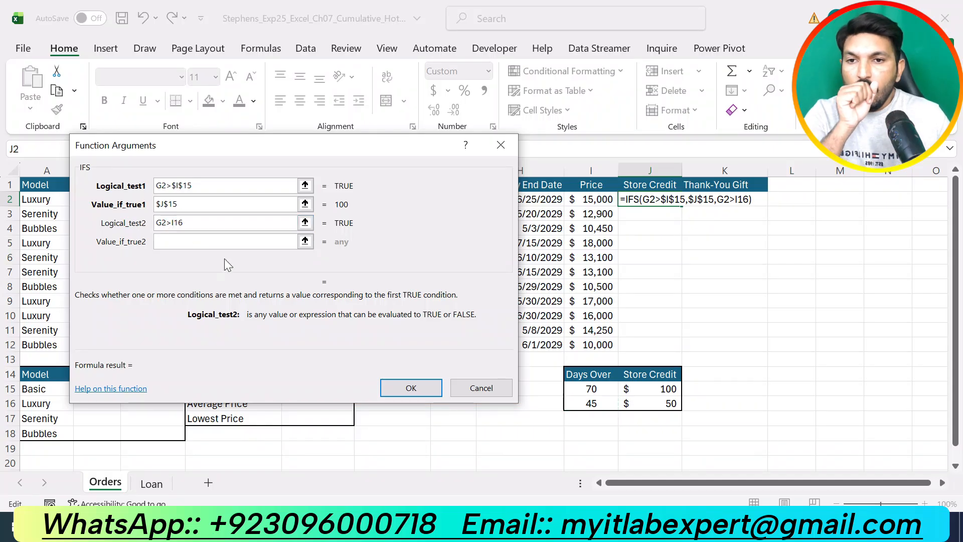
text($I)
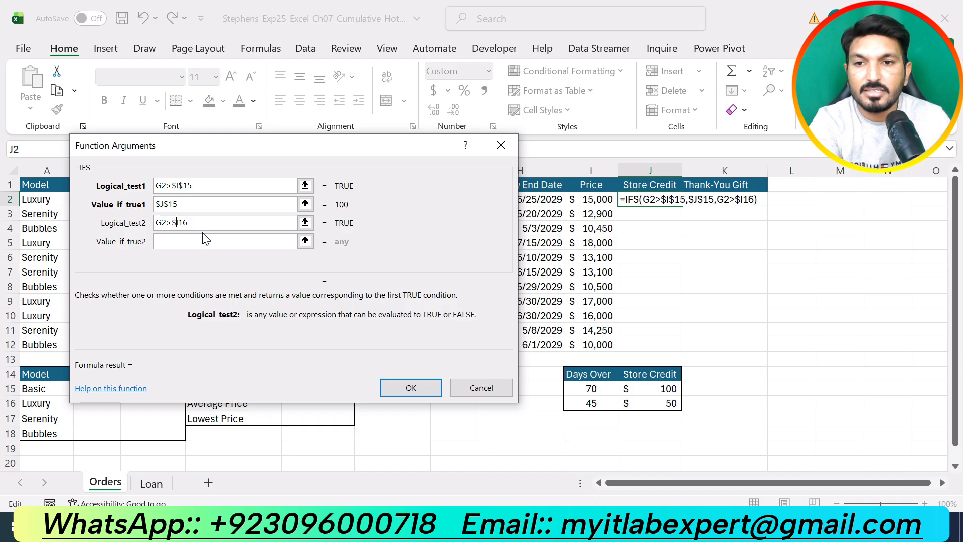
text($)
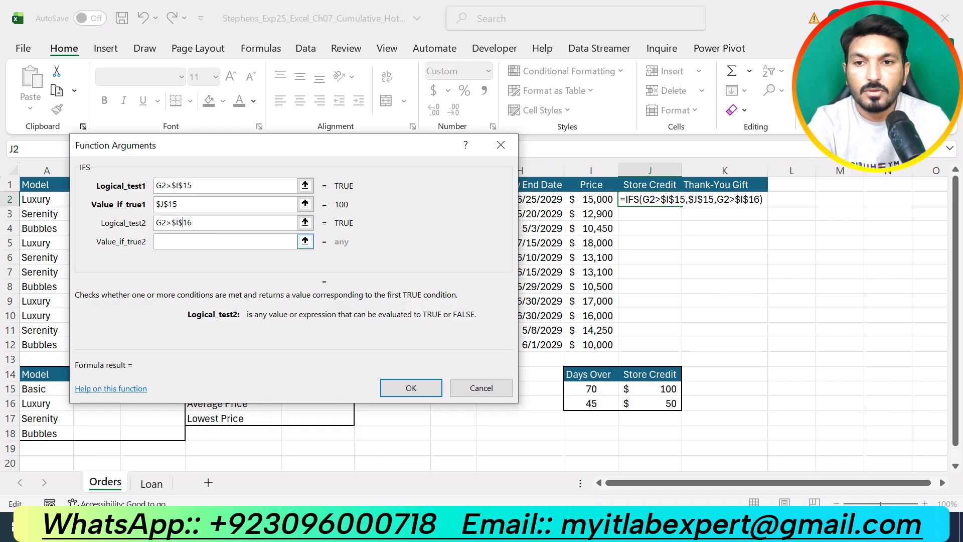
Set the value returned when the second IFS test is true to the absolute reference $J$16.
click(219, 242)
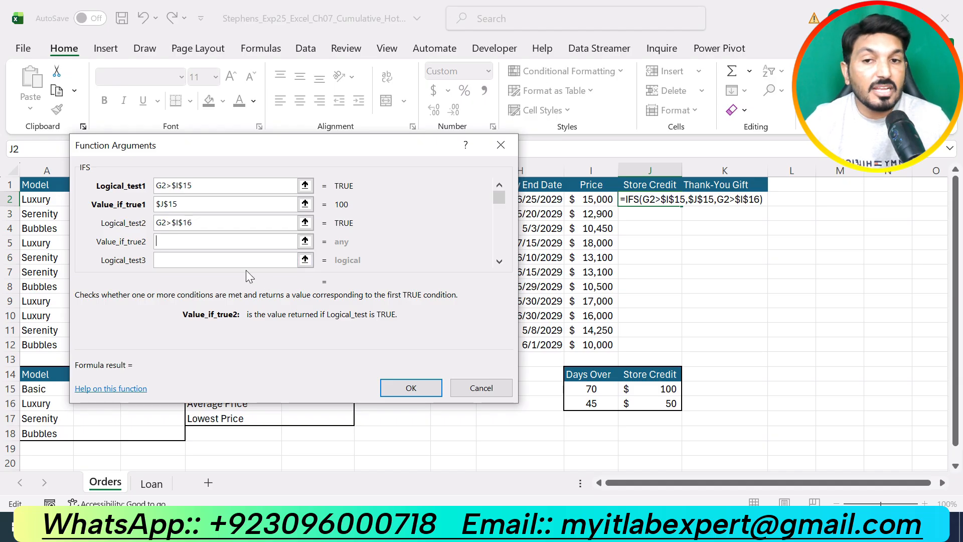
click(651, 407)
click(158, 242)
key(Left)
text($)
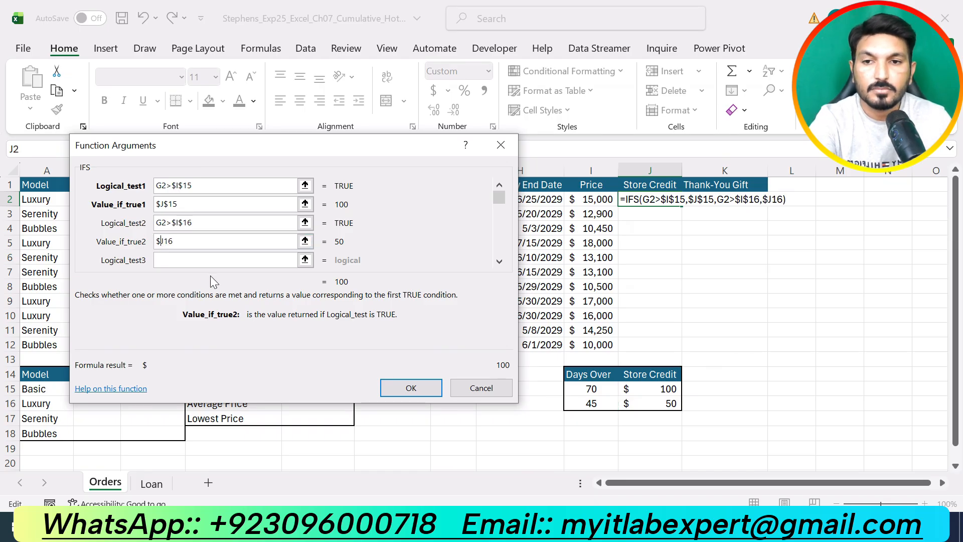
click(163, 242)
text($)
Add a third IFS logical test of TRUE that returns 0, following step 7 of the instructions, and complete the function in J2.
click(184, 261)
click(311, 528)
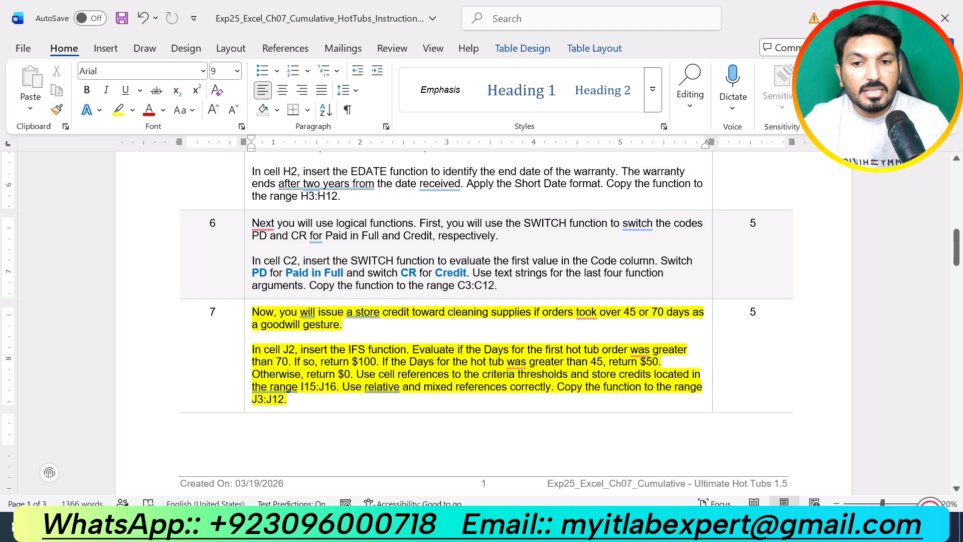
click(522, 527)
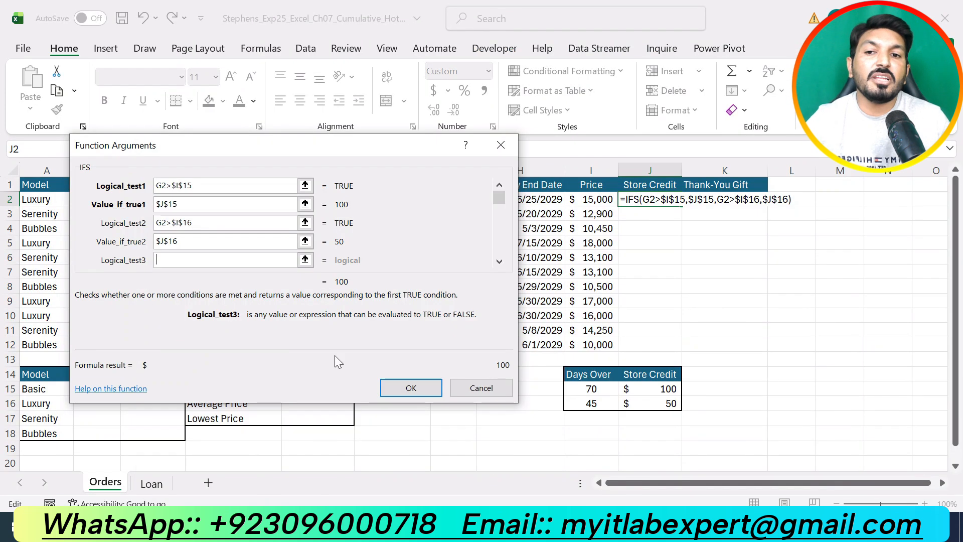
text(TRUE)
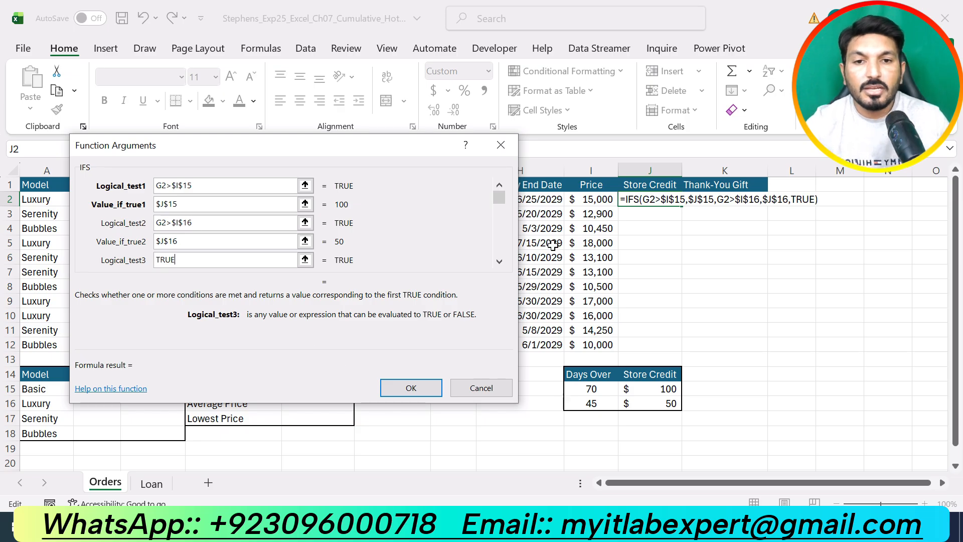
click(499, 261)
text(0)
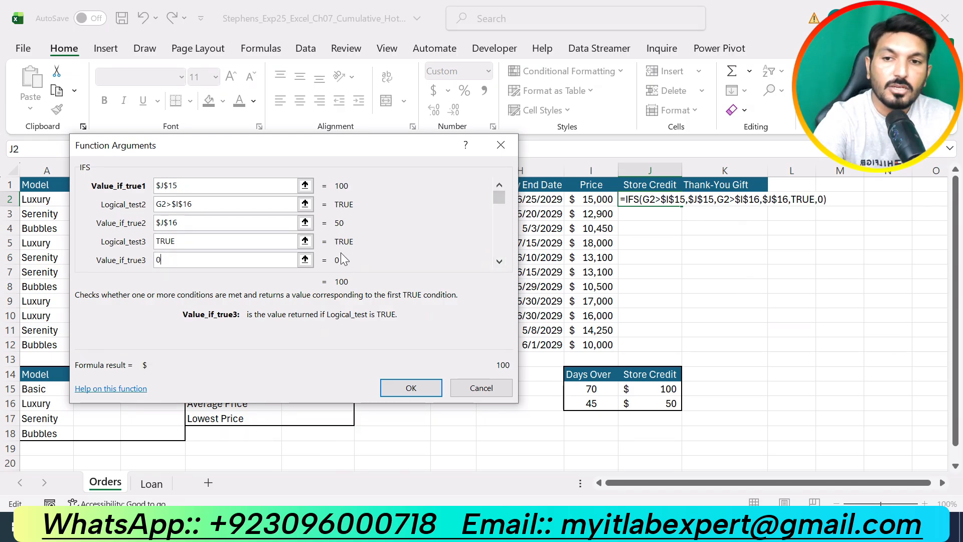
click(499, 185)
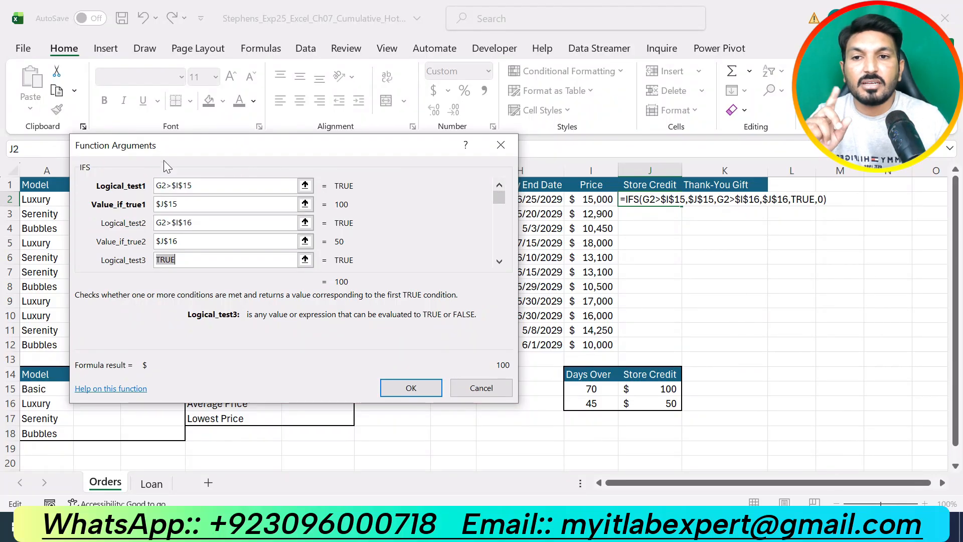
drag(296, 146, 284, 246)
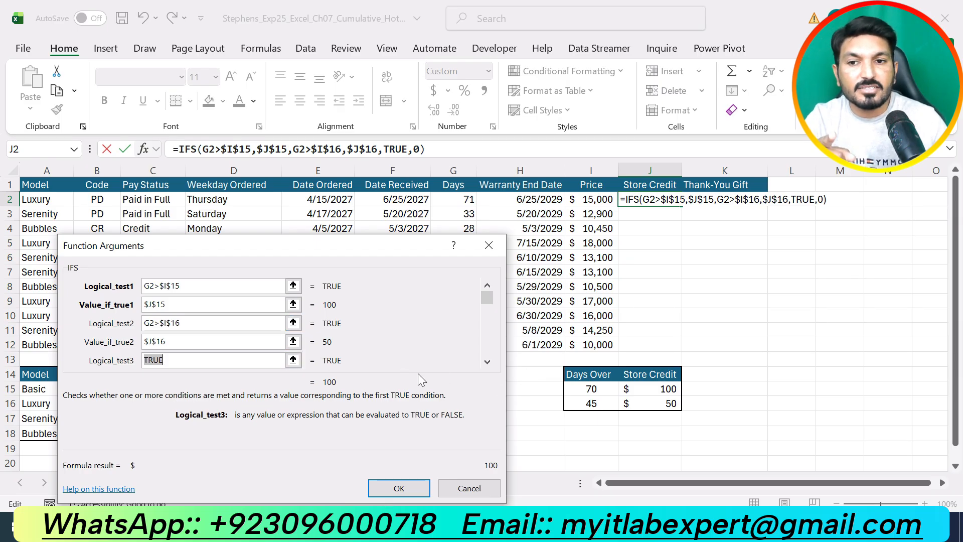
click(487, 361)
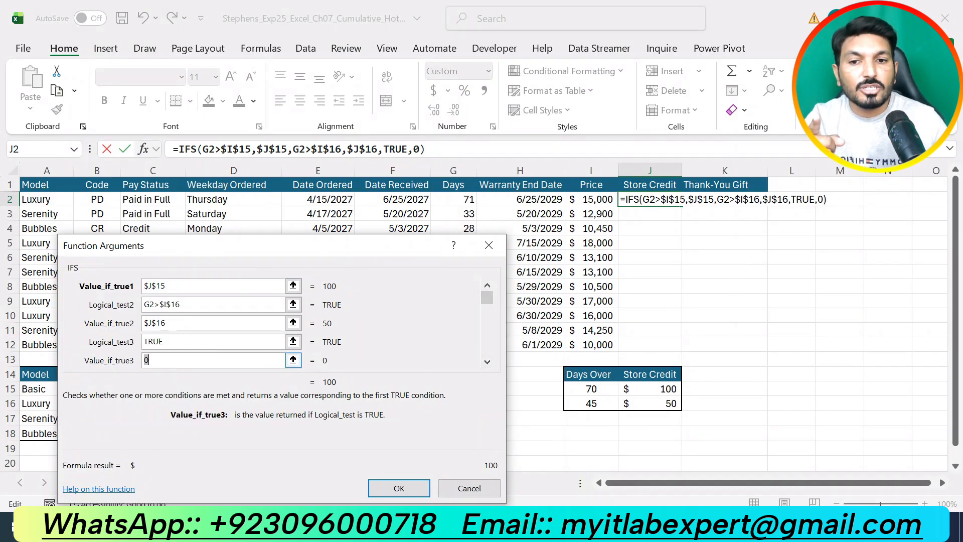
click(408, 490)
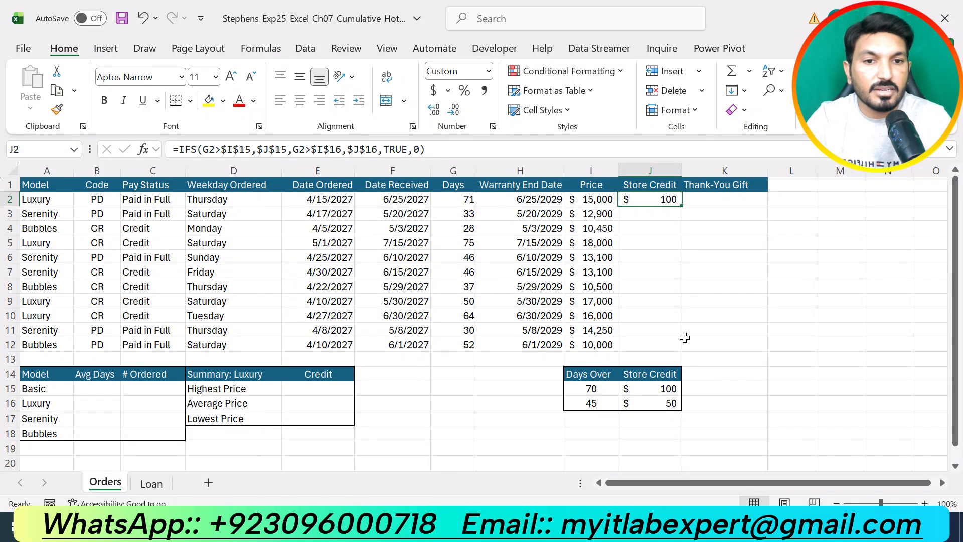
Copy the IFS function from J2 to the range J3:J12, as step 7 of the instructions requires.
key(alt+Tab)
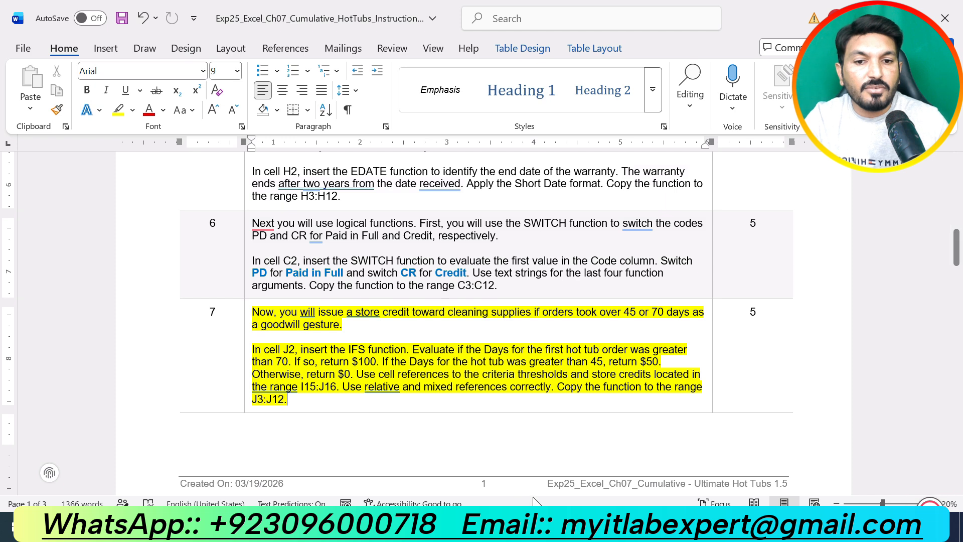
key(alt+Tab)
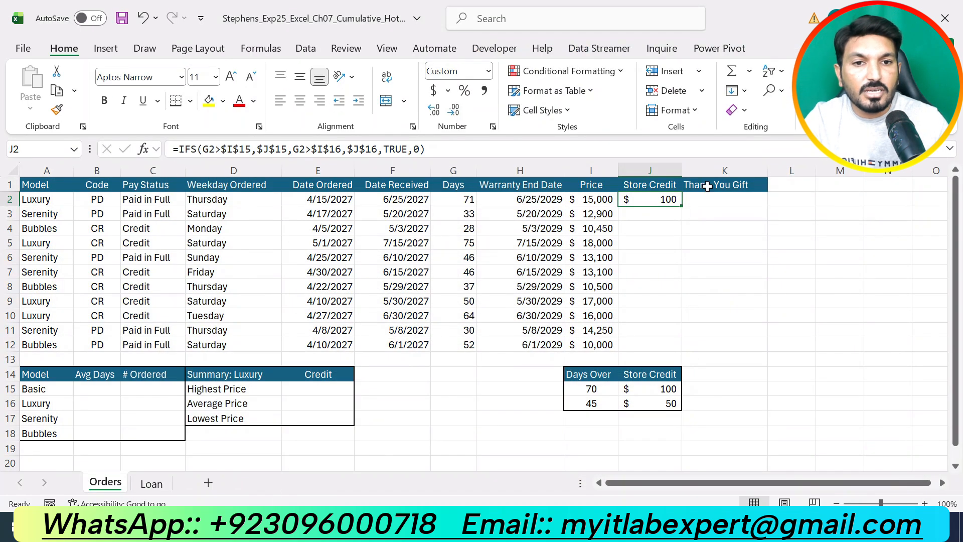
drag(681, 206, 693, 350)
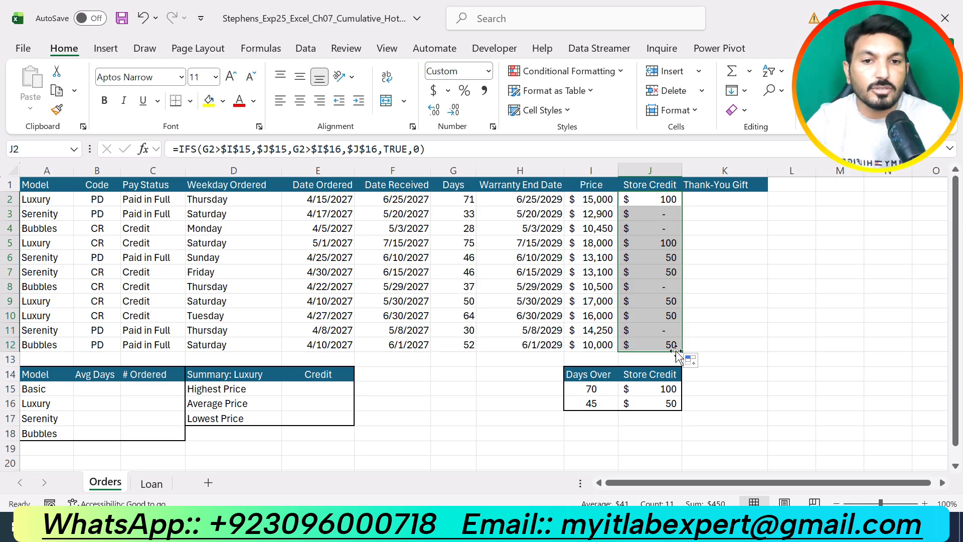
Check the store credits in rows 2, 3 and 10 against the corresponding values in the Days column.
click(468, 198)
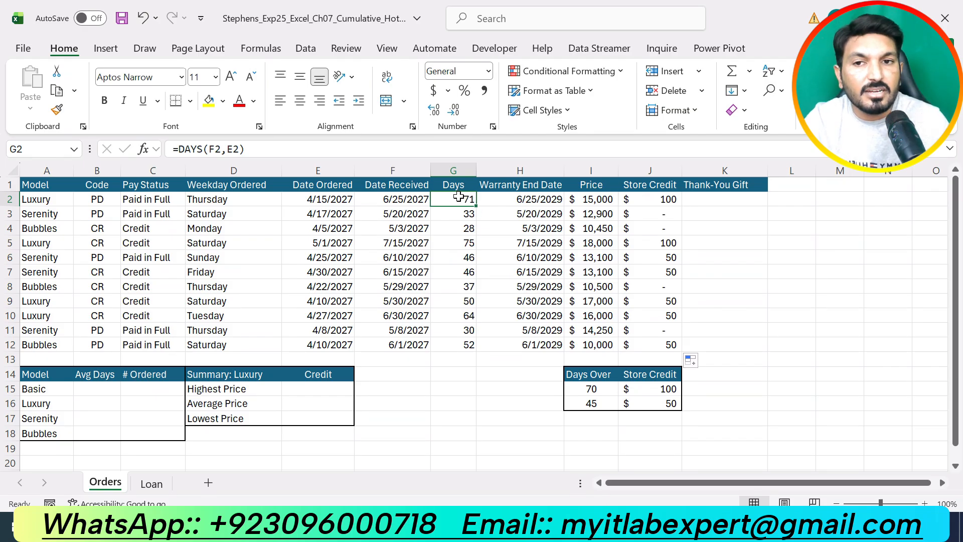
click(673, 199)
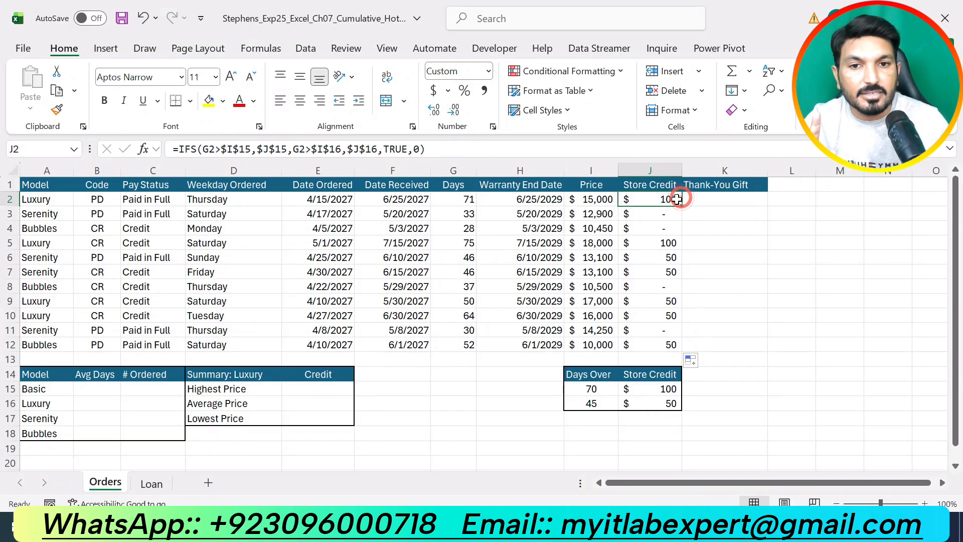
click(464, 212)
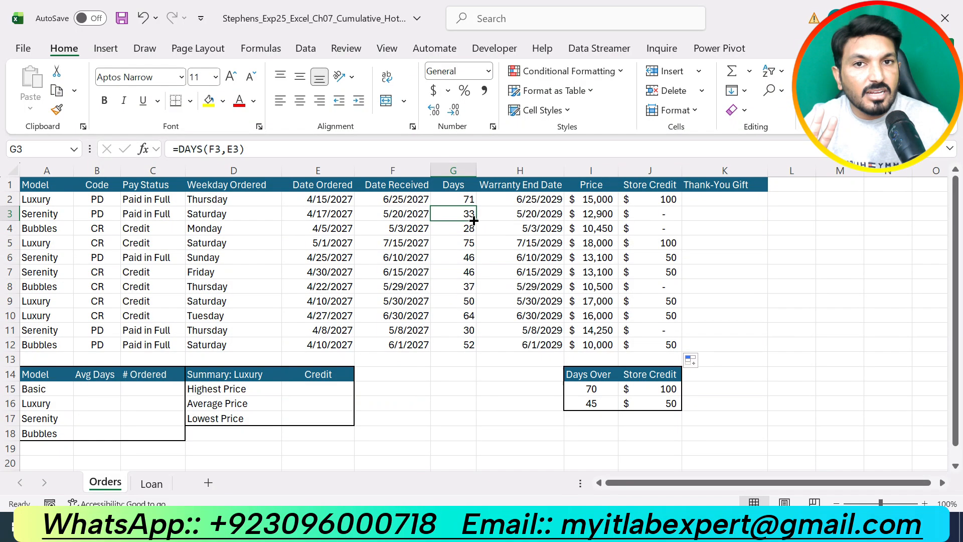
click(676, 214)
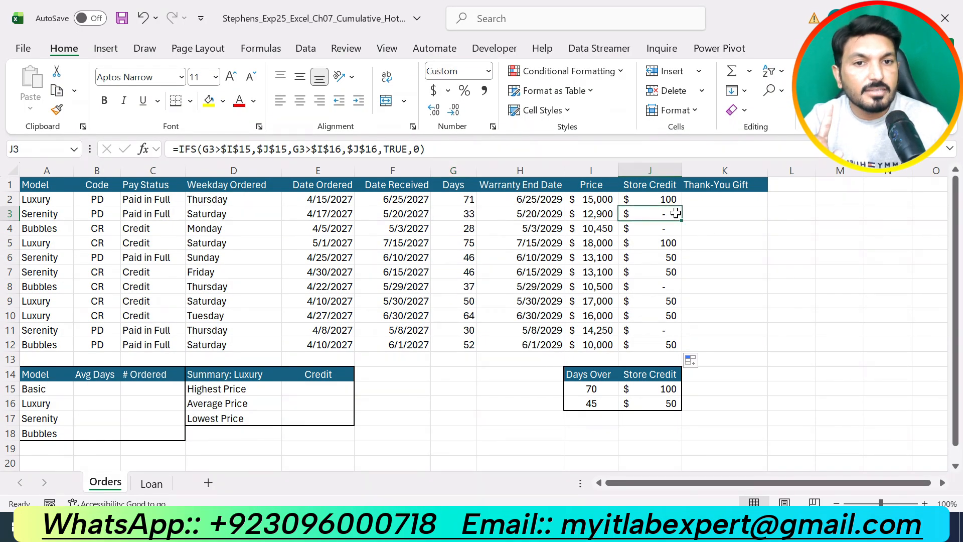
click(464, 319)
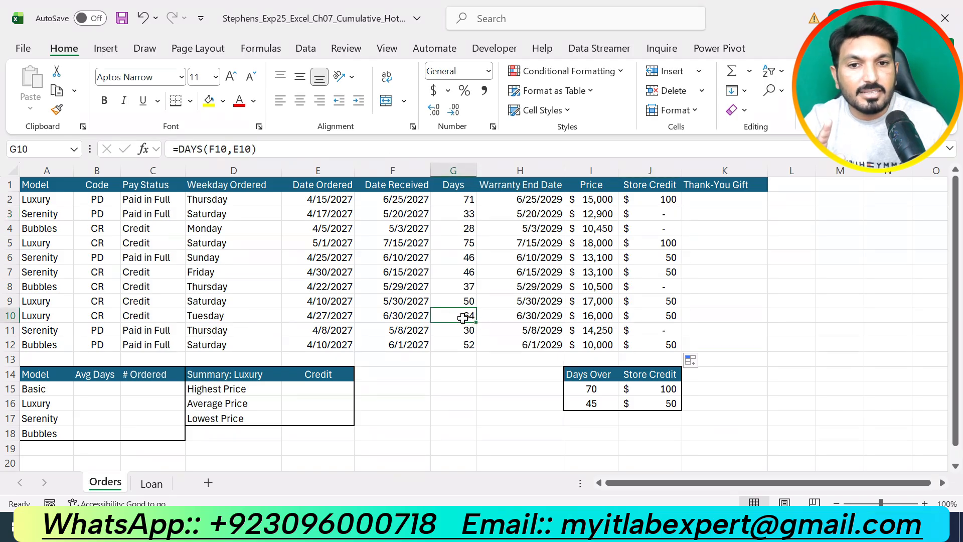
click(665, 321)
click(783, 330)
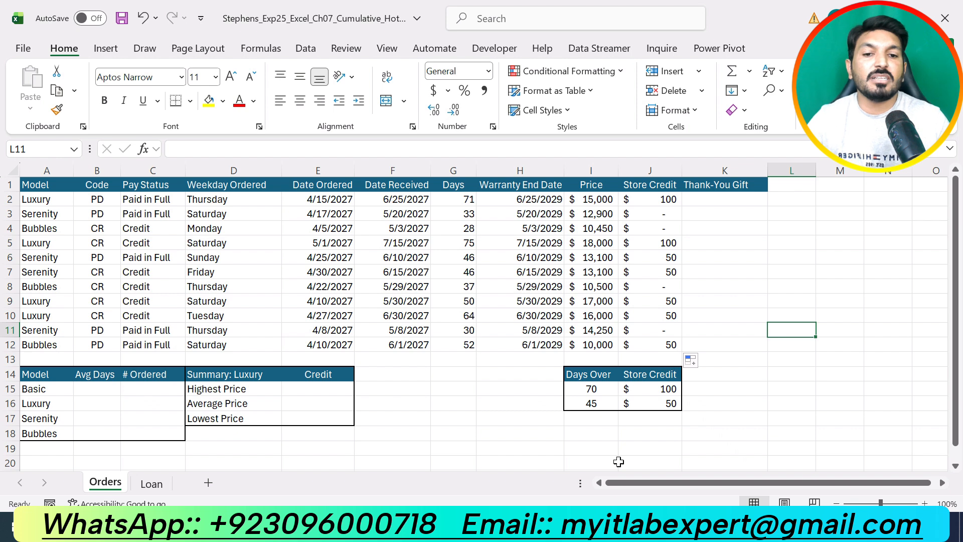
Switch to the Word instructions document and undo the yellow highlighting of the step 7 text.
click(578, 527)
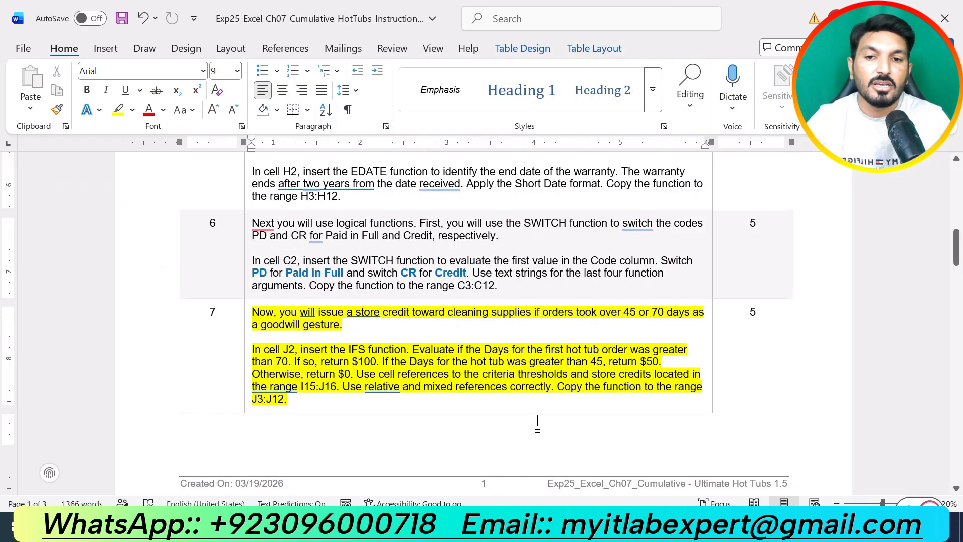
key(ctrl+z)
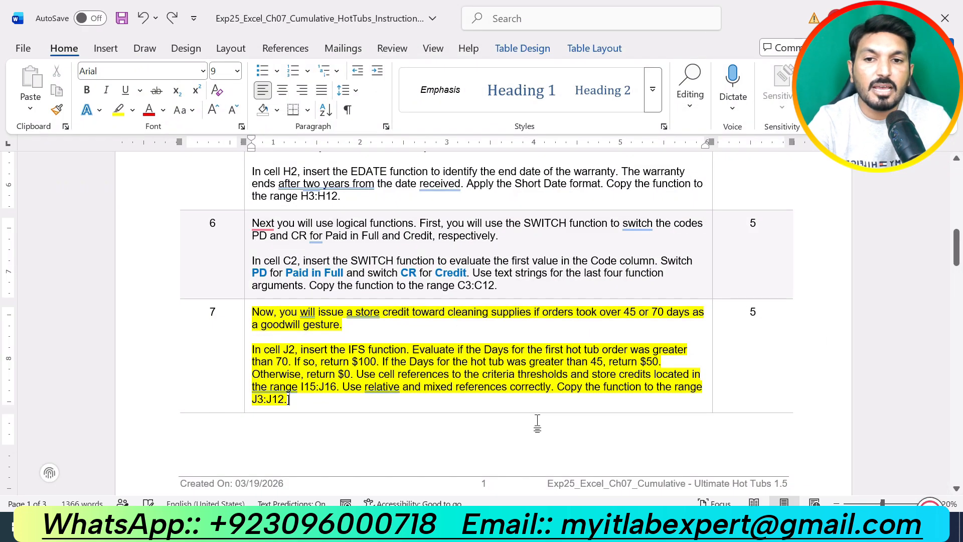
key(ctrl+z)
Highlight the step 8 instruction text about the nested IF function in yellow and save the document.
scroll(537, 421, down, 5)
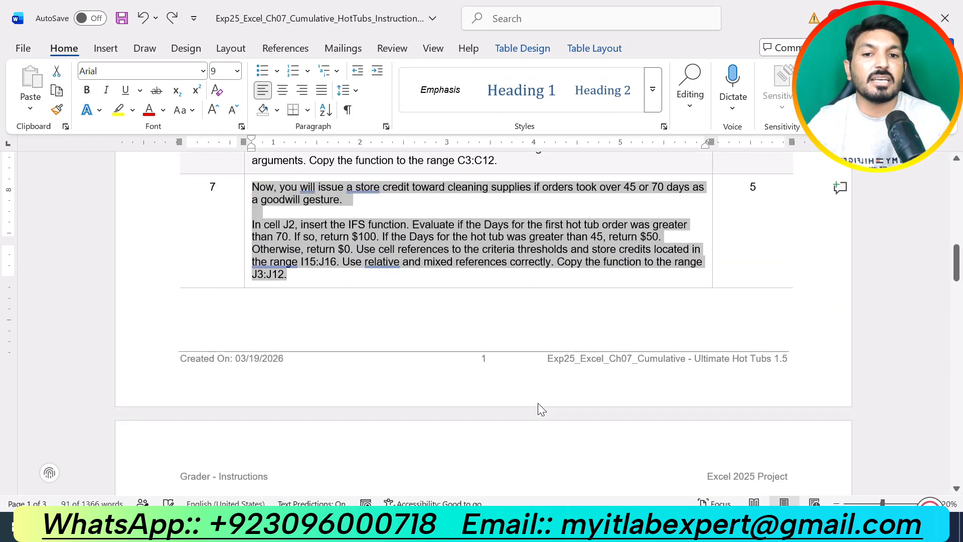
scroll(484, 331, down, 2)
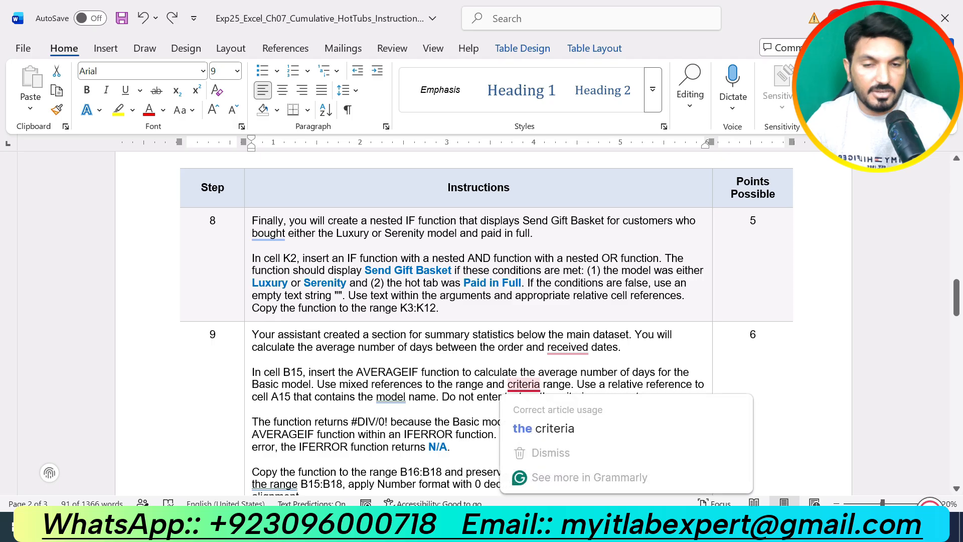
drag(445, 307, 266, 223)
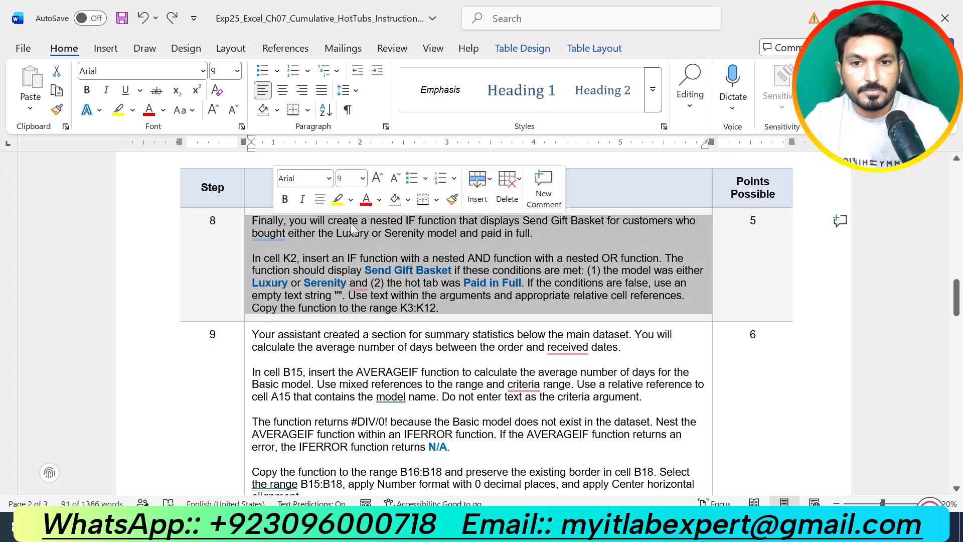
click(338, 200)
click(384, 274)
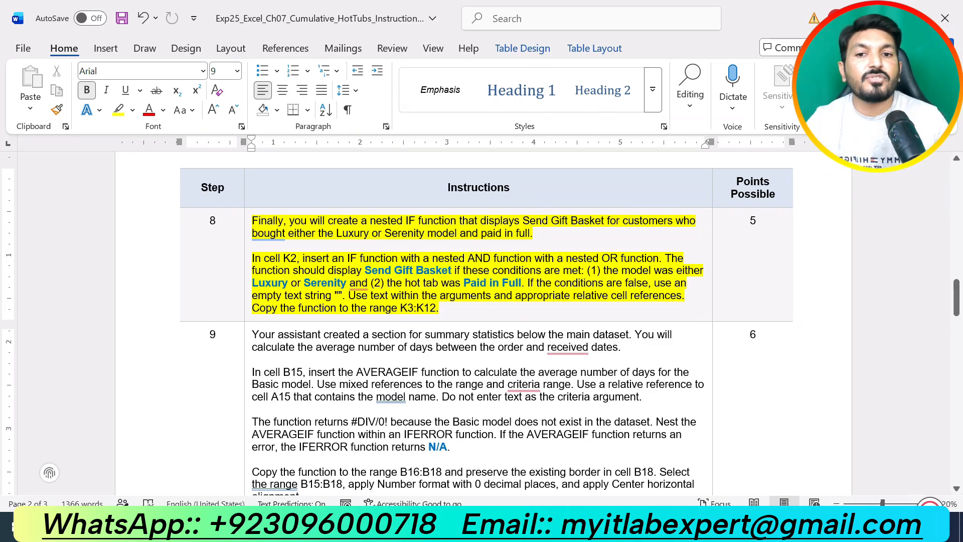
click(480, 308)
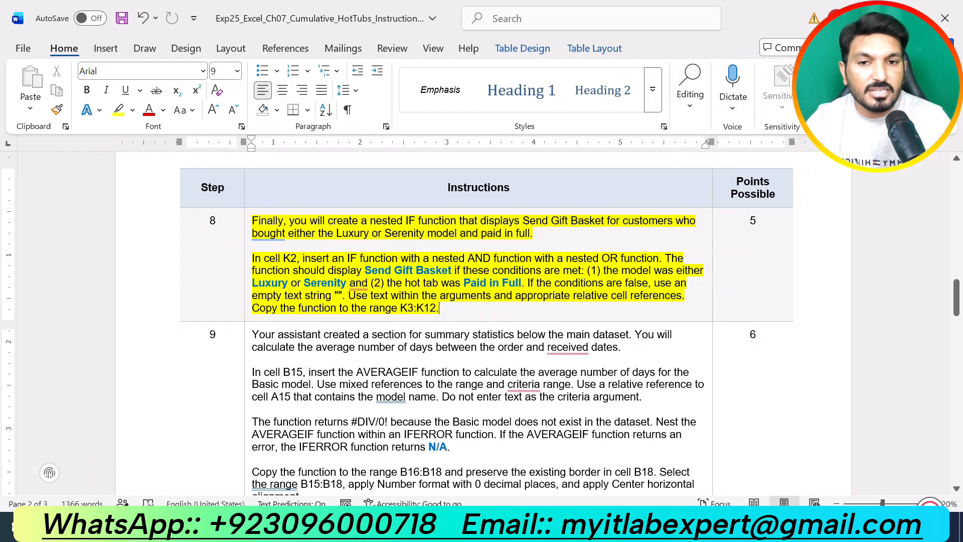
key(ctrl+s)
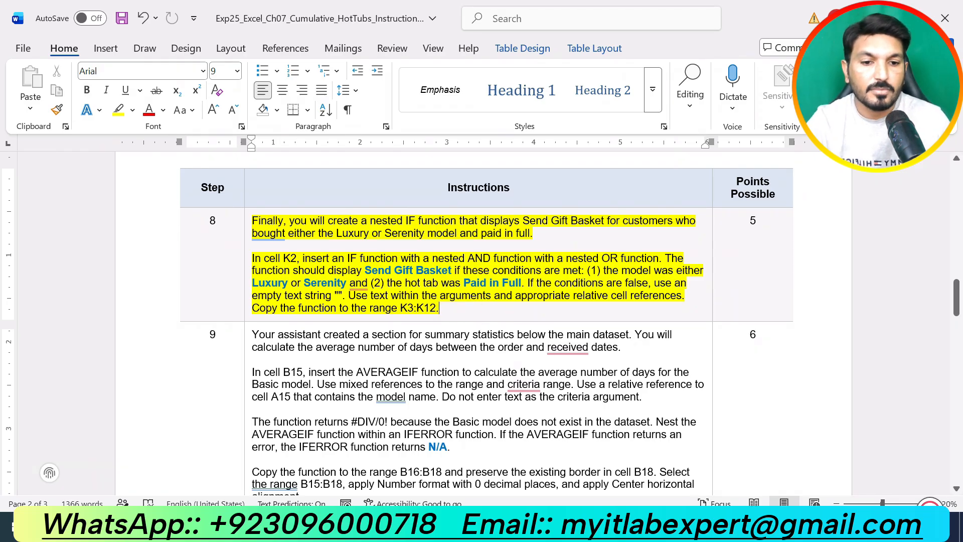
Switch to the Excel workbook and start an IF function in K2 of the Orders sheet with its function arguments dialog open.
key(alt+Tab)
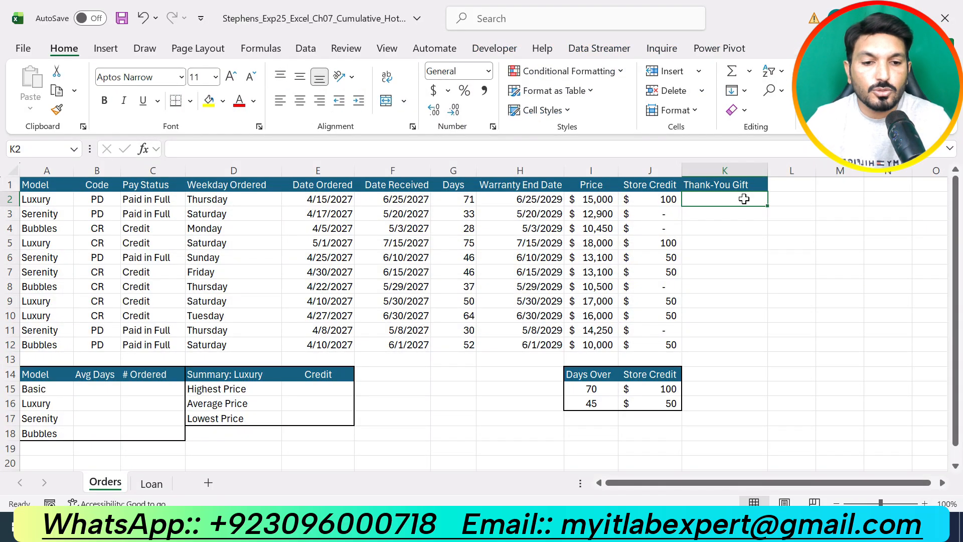
text(=)
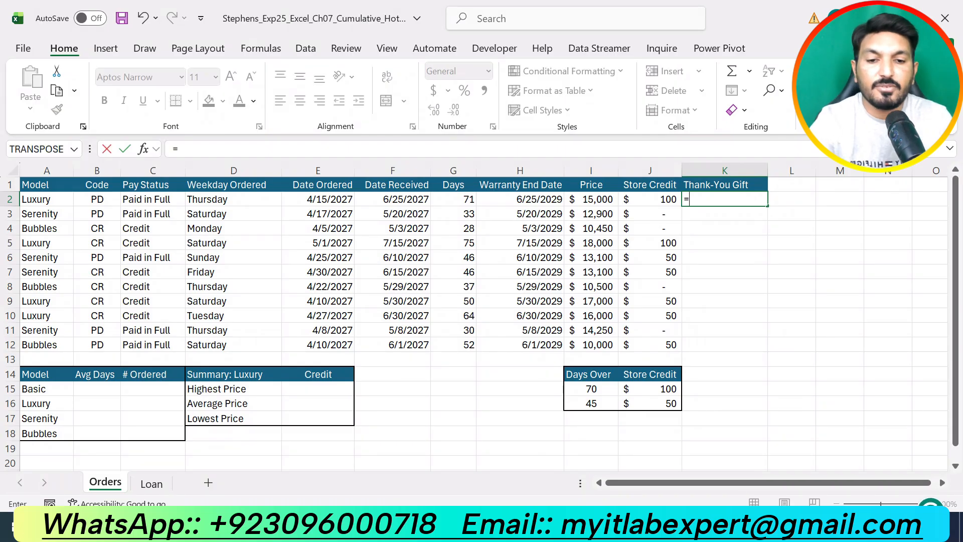
text(IF()
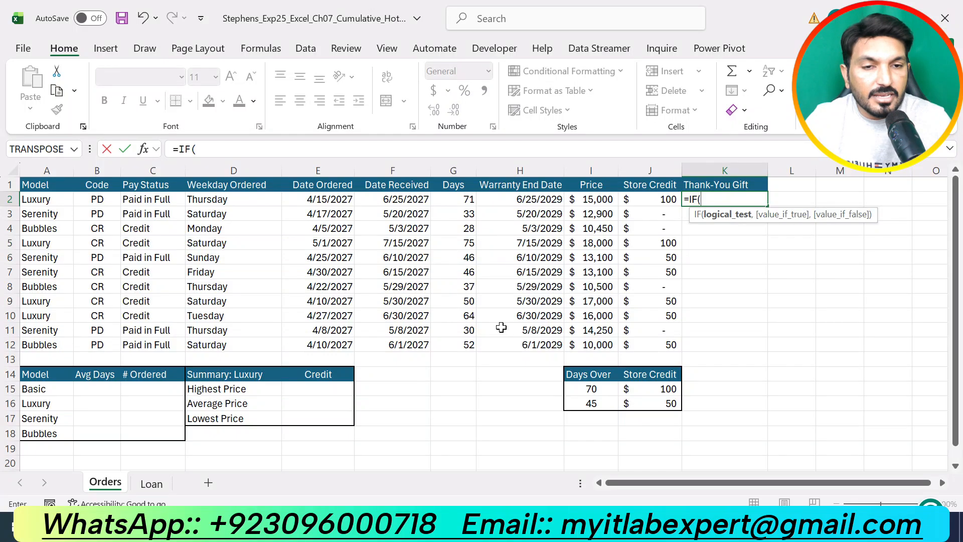
click(143, 149)
drag(413, 259, 730, 256)
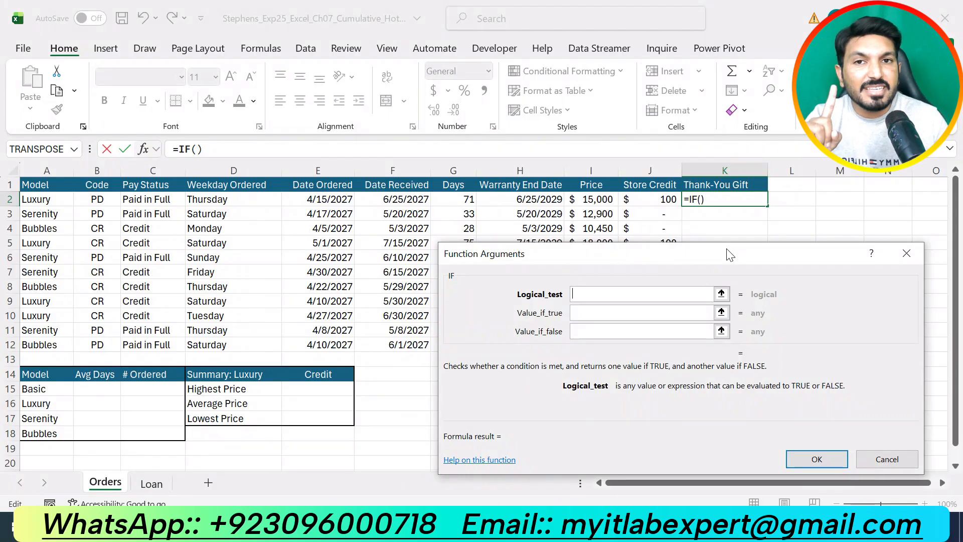
Begin the IF logical test with an AND function containing a nested OR whose first condition is A2="Luxury".
text(AND)
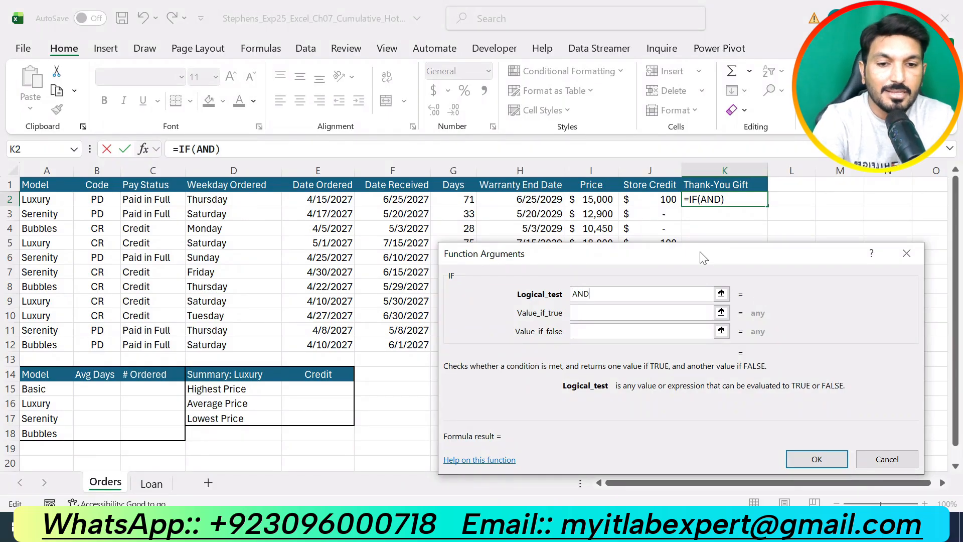
text((OR)
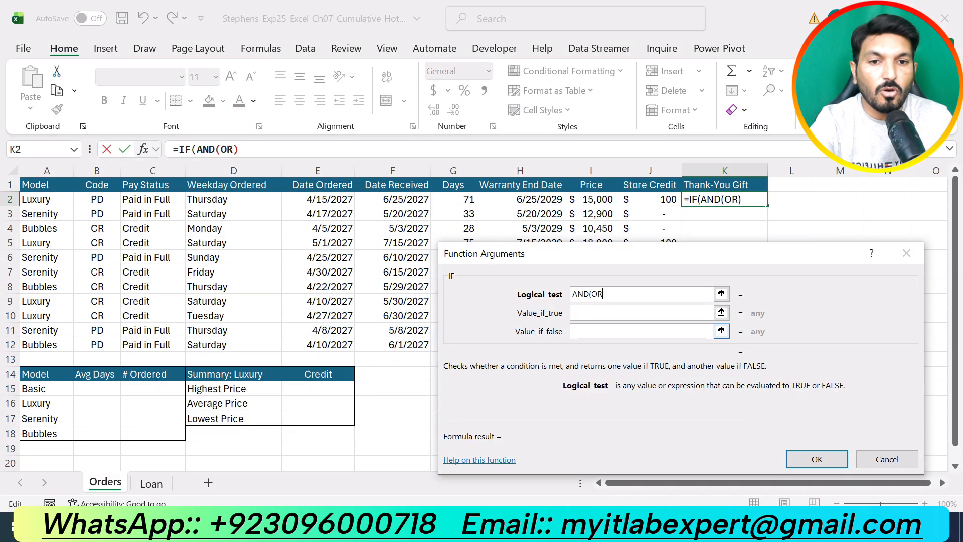
text(()
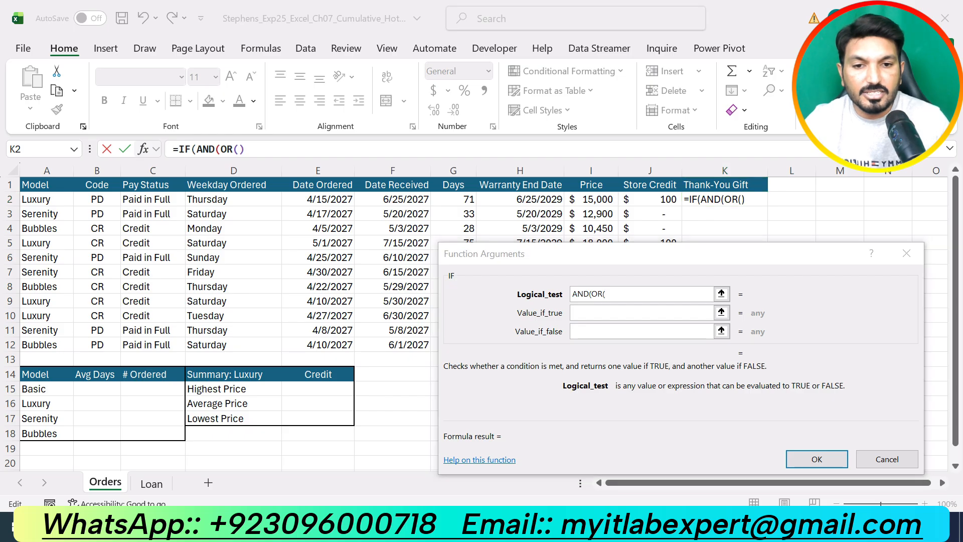
key(alt+Tab)
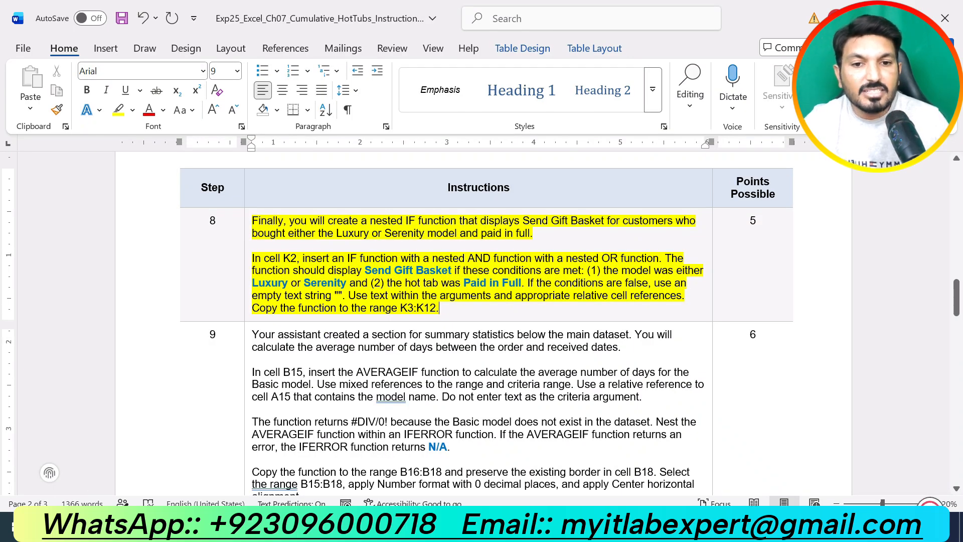
key(alt+Tab)
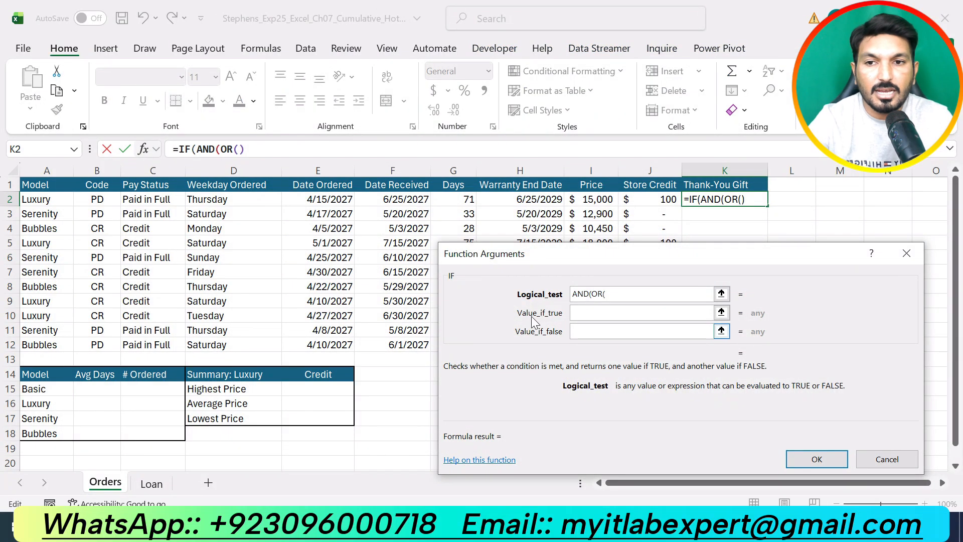
click(33, 201)
text(=")
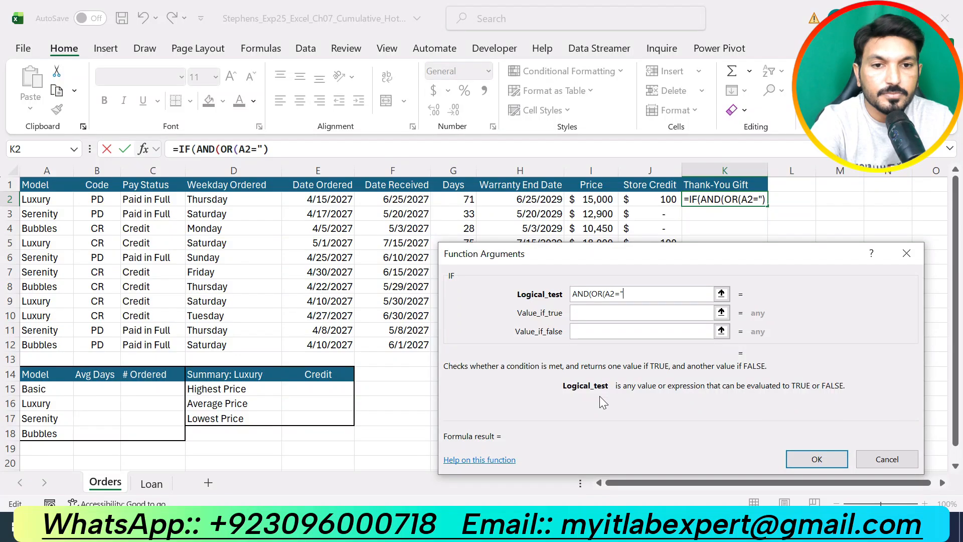
text(L)
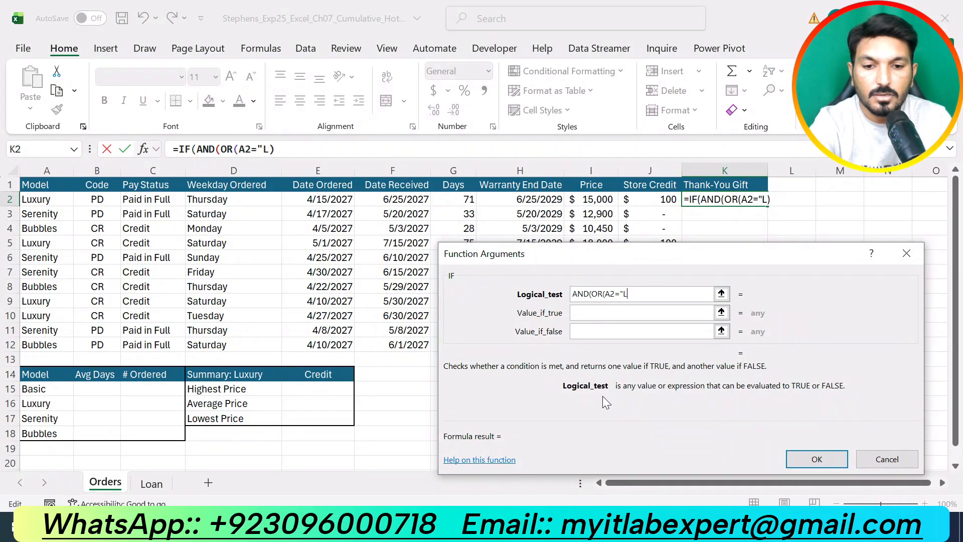
text(u)
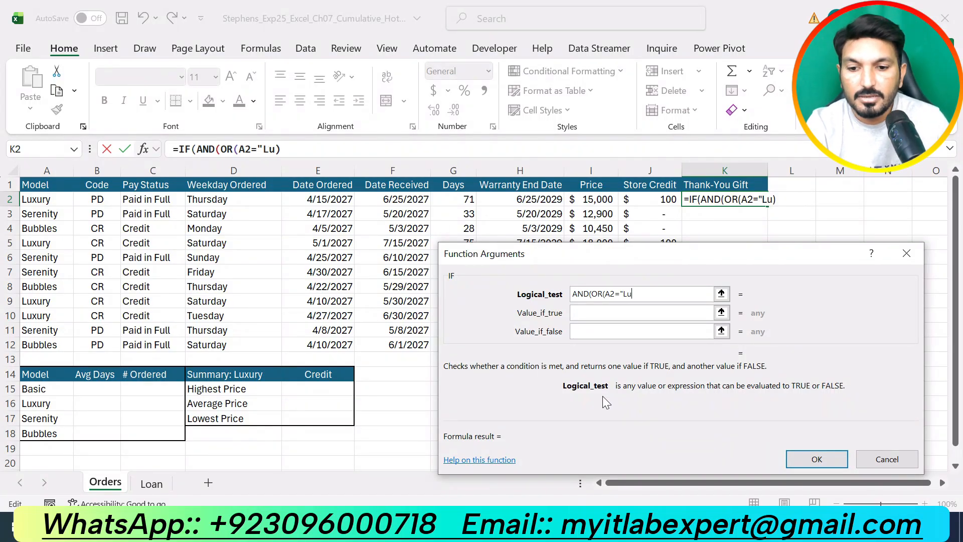
text(xu)
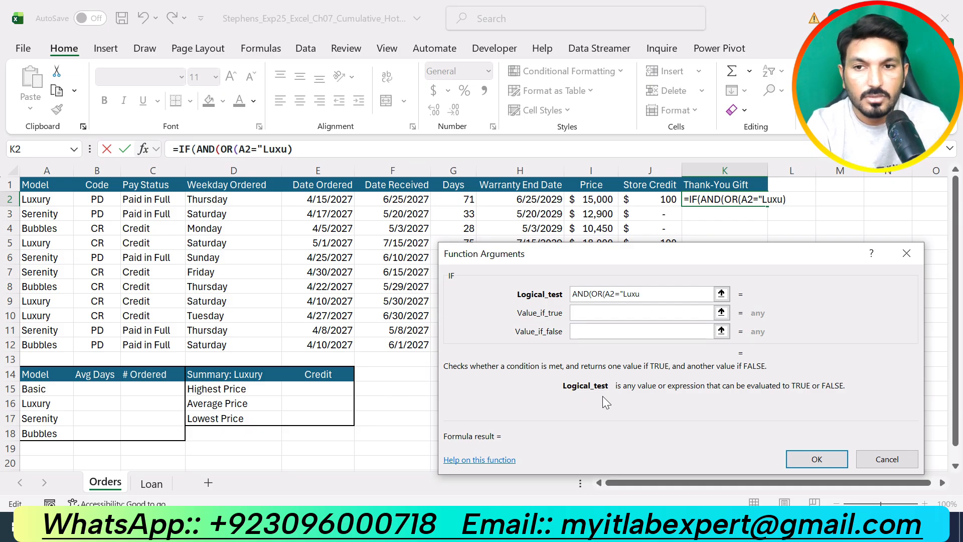
text(ry")
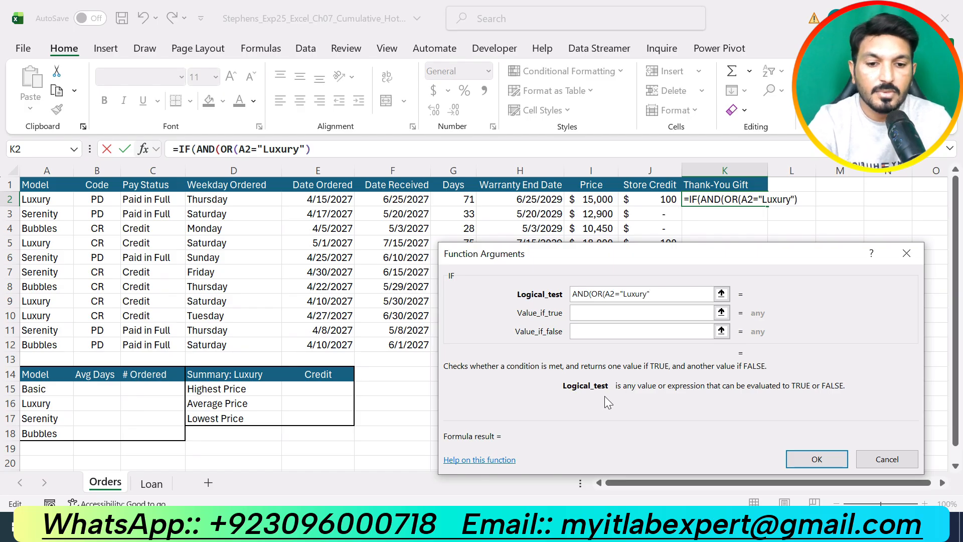
Add A2="Serenity" as the second condition of the nested OR function and close the OR.
text(,)
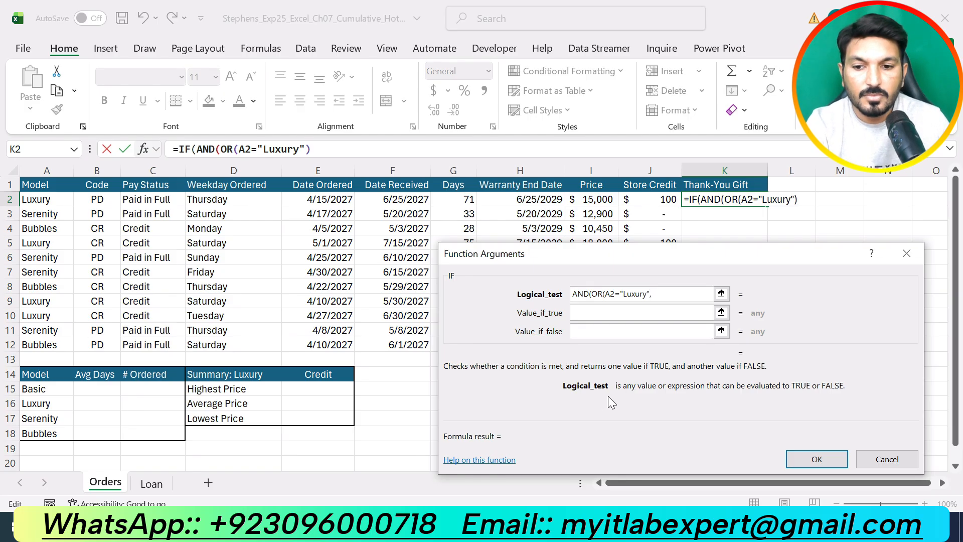
text(AS)
key(BackSpace)
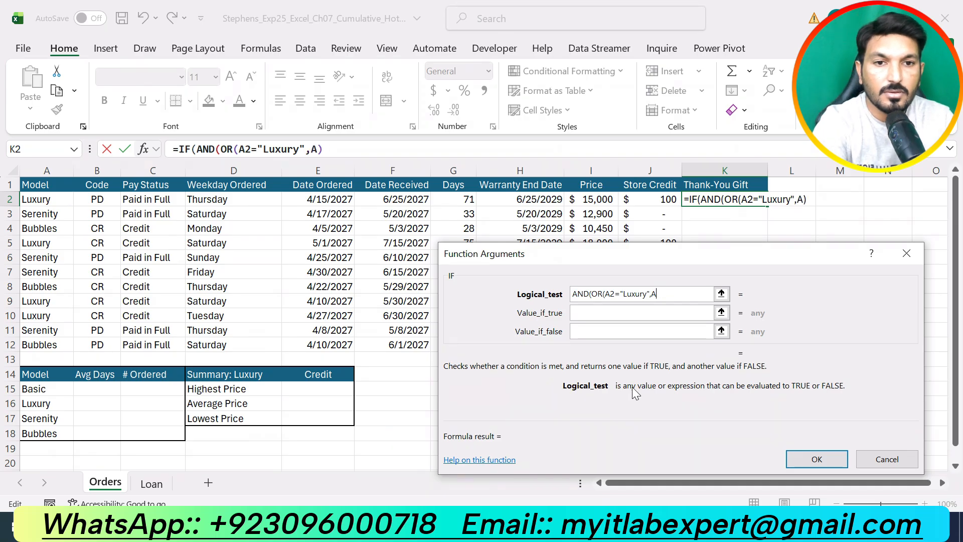
text(2=)
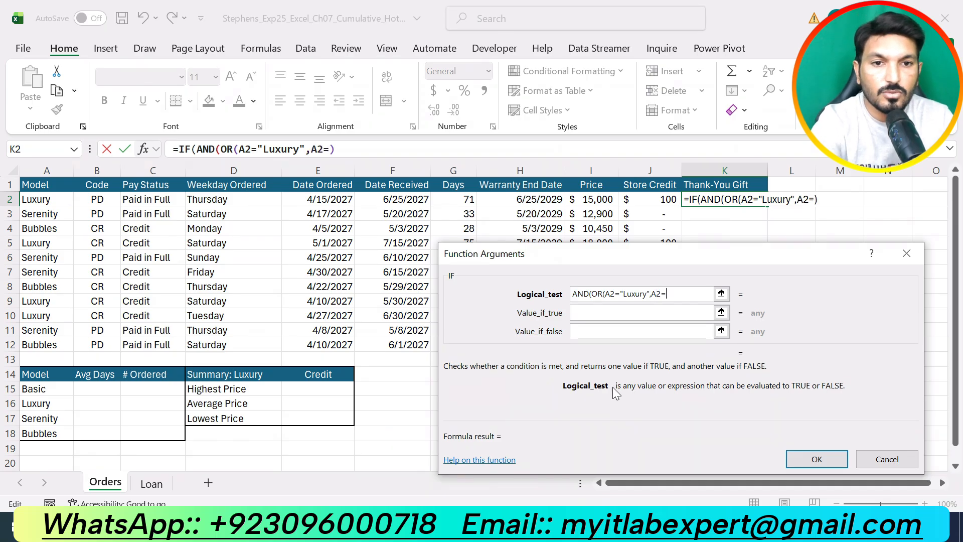
text("Sere)
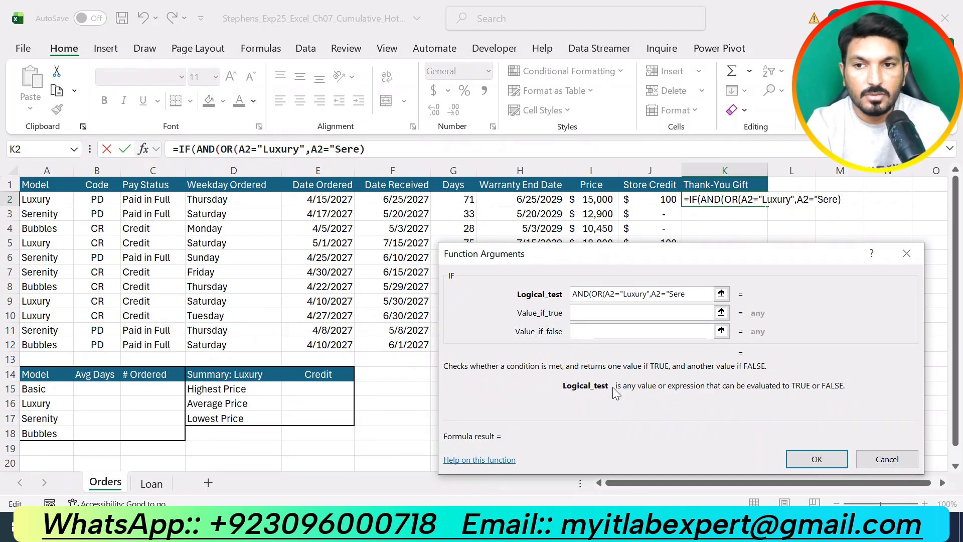
text(ni)
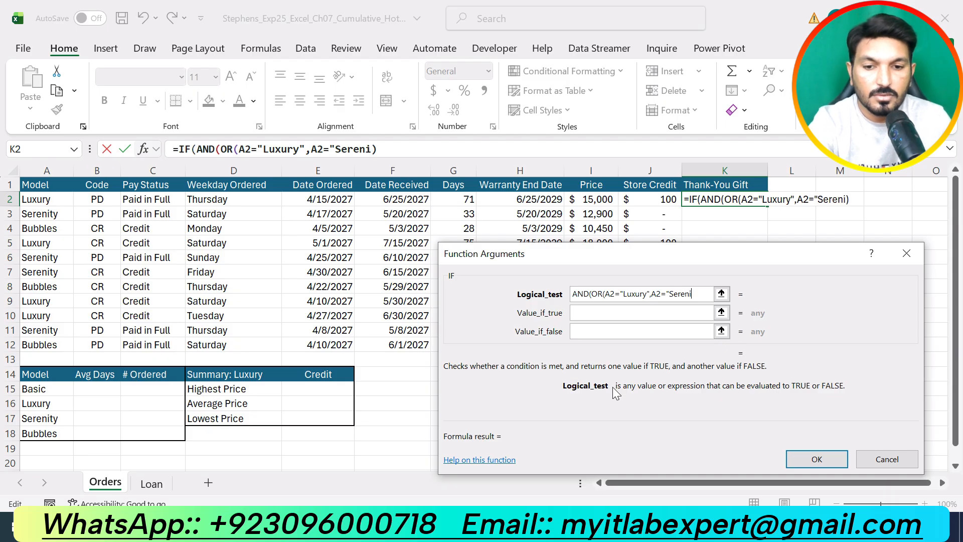
text(ty"))
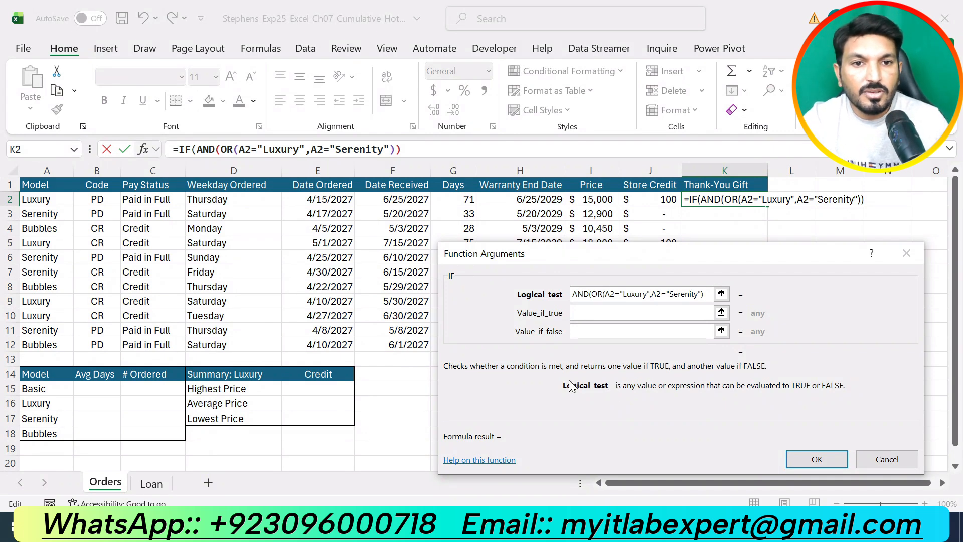
Add C2="Paid in Full" as the second AND condition and close the AND function in the logical test.
text(,)
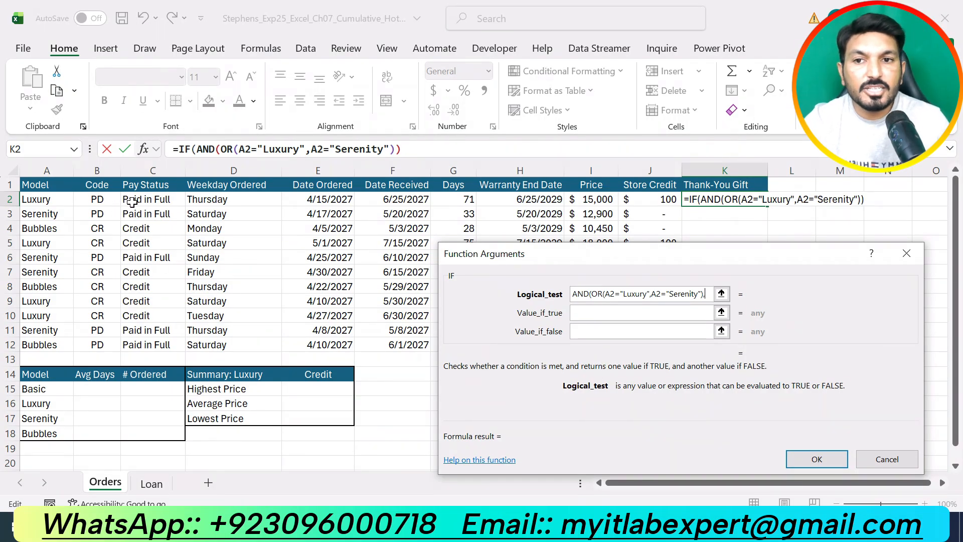
click(161, 200)
text(=")
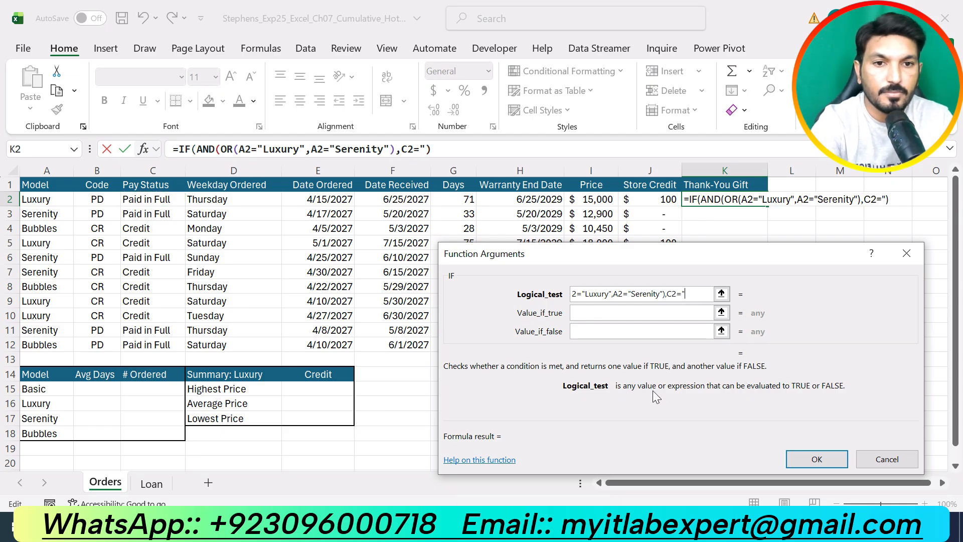
text(P)
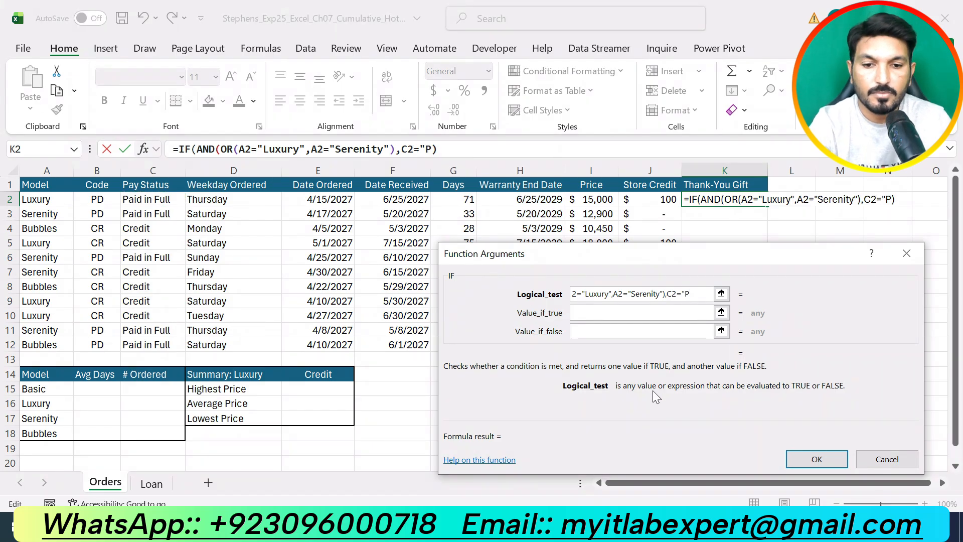
text(aid i)
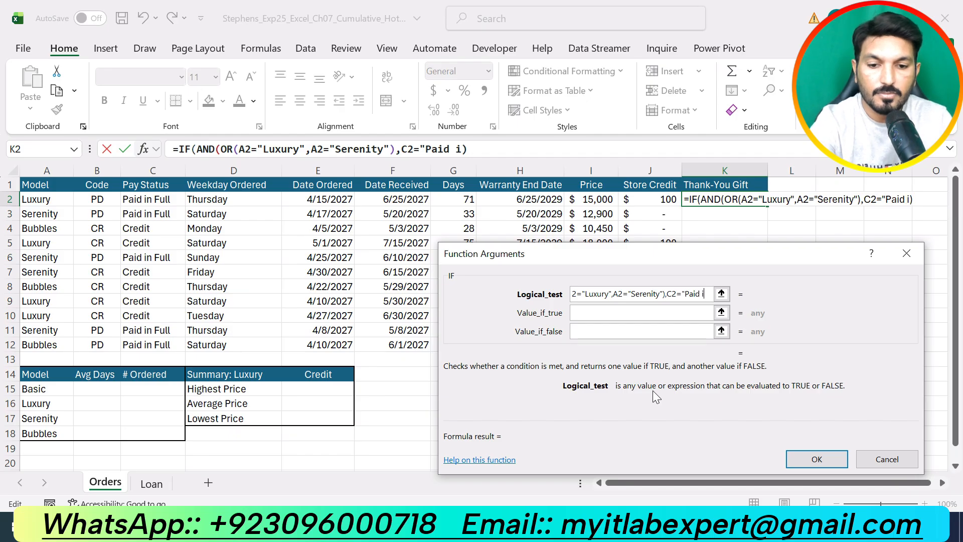
text(n Ful)
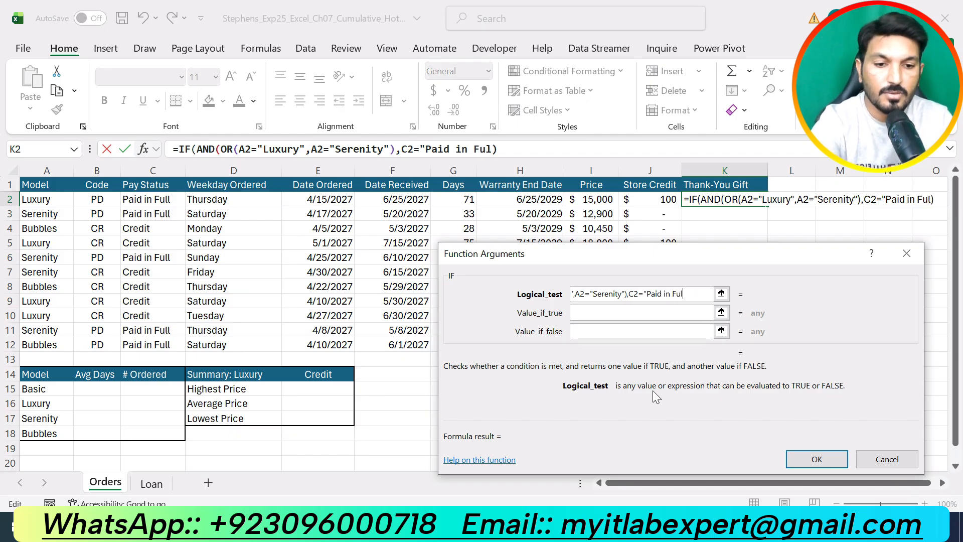
text(l"))
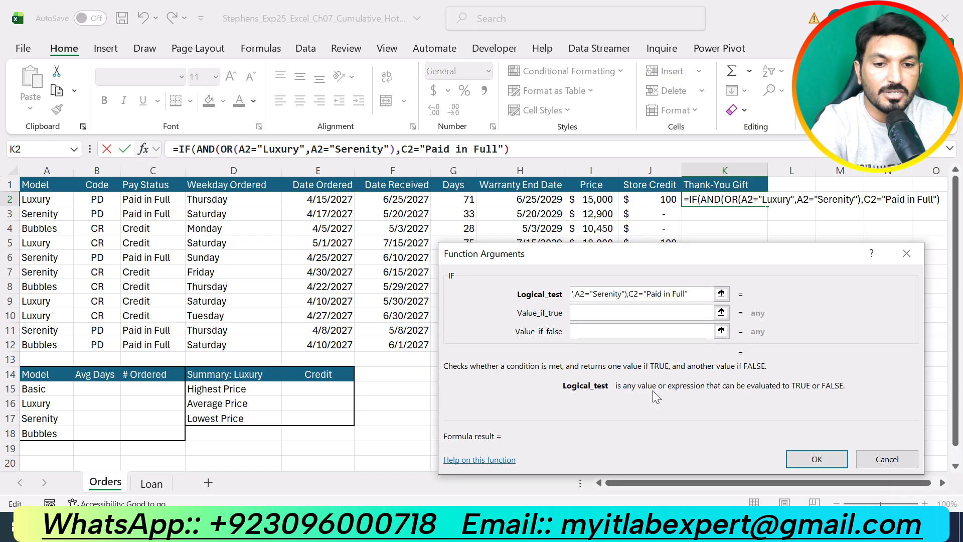
Copy the text Send Gift Basket from step 8 of the Word instructions into the IF function's value-if-true argument in Excel.
click(624, 312)
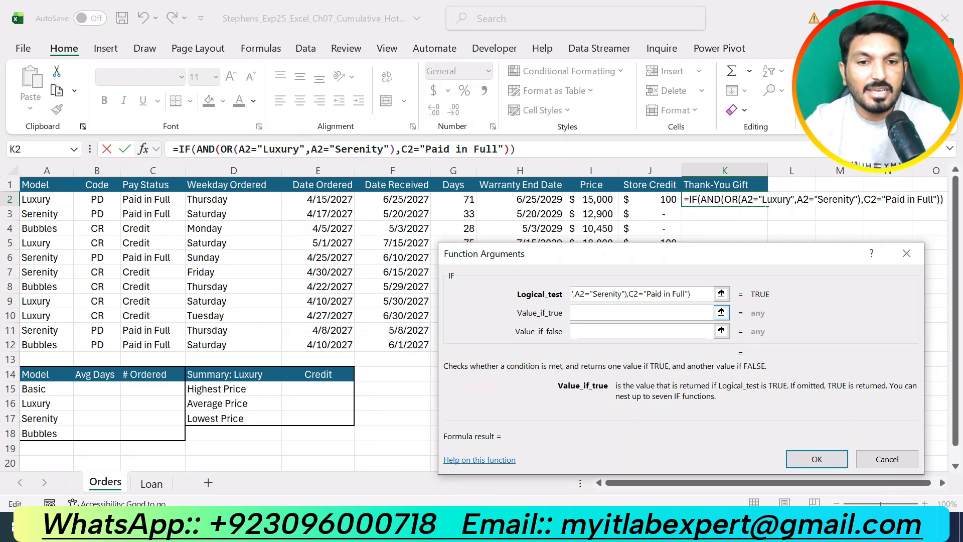
click(588, 525)
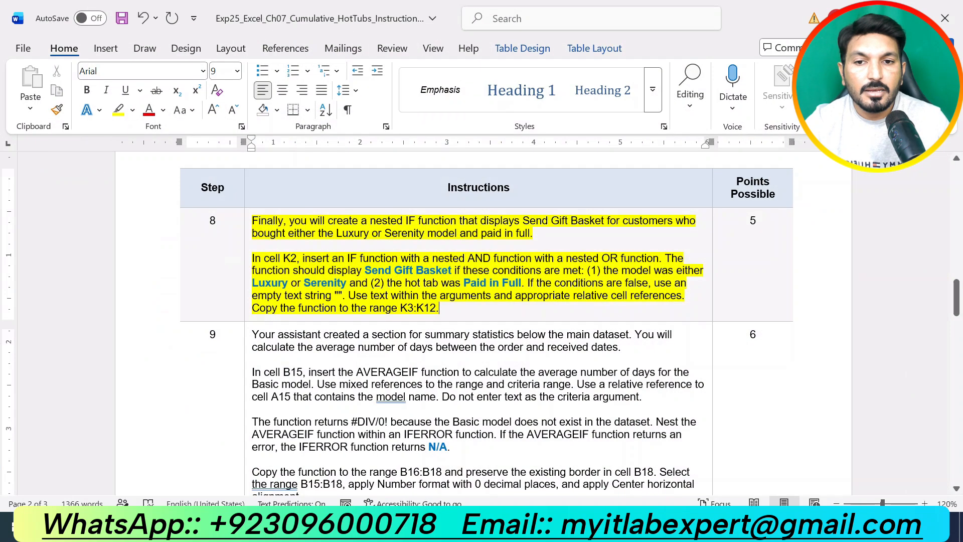
drag(365, 271, 454, 271)
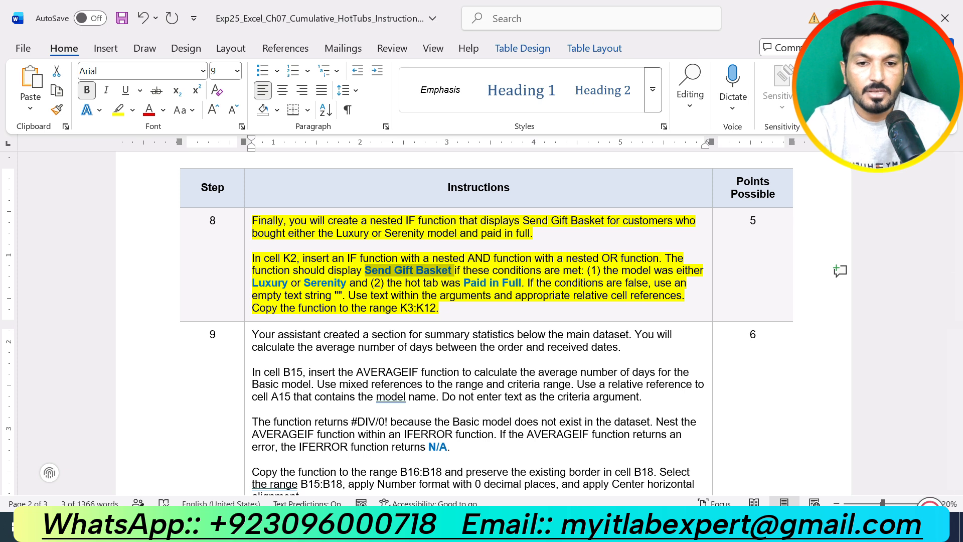
key(ctrl+c)
click(612, 525)
key(ctrl+v)
Set the value-if-false argument to an empty text string "" and enter the finished IF function in K2.
click(605, 332)
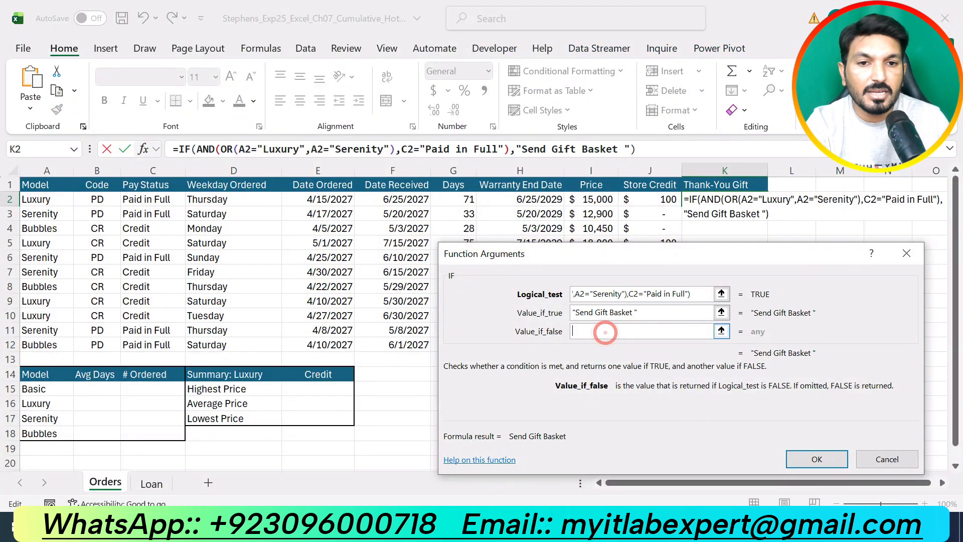
text("")
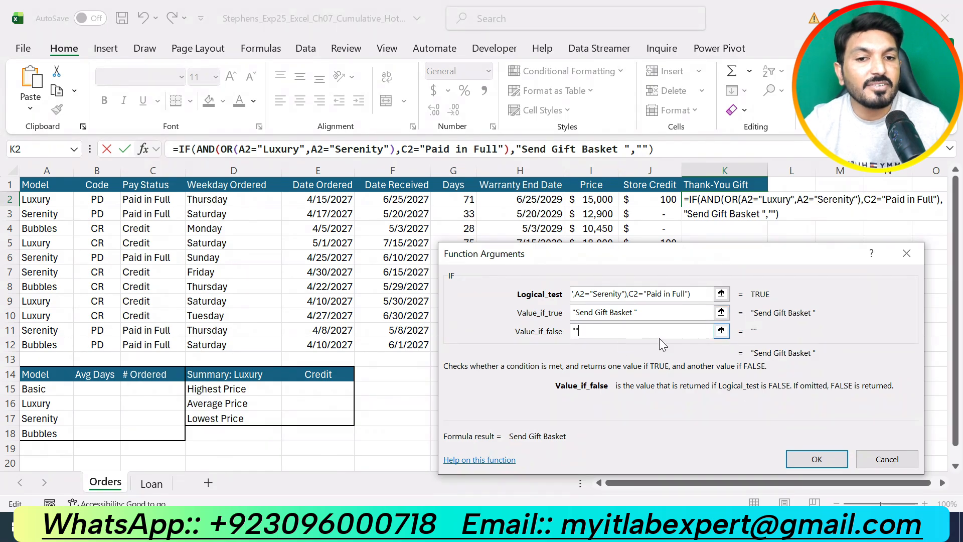
click(799, 456)
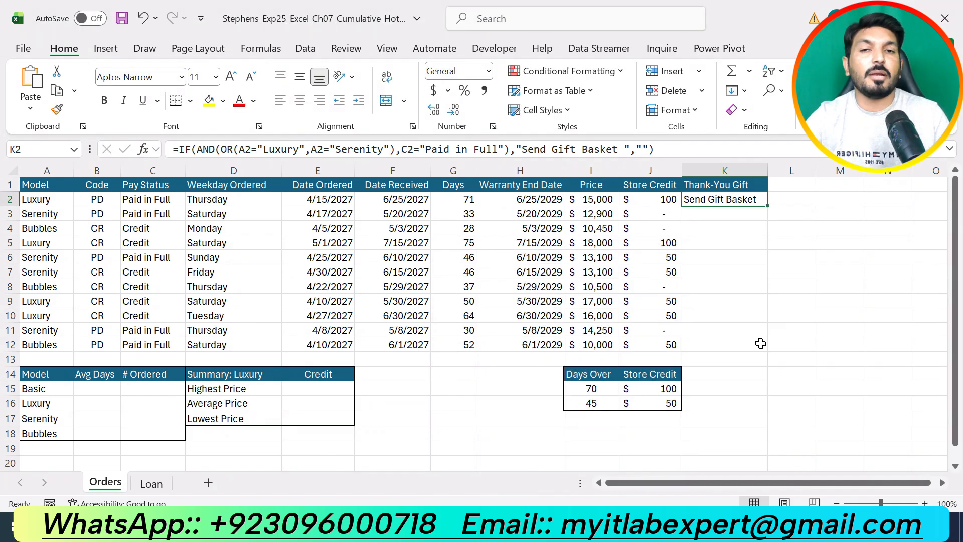
Check K2 against the model and pay status in row 2, copy its function to K3:K12, and inspect K11.
click(41, 200)
click(160, 200)
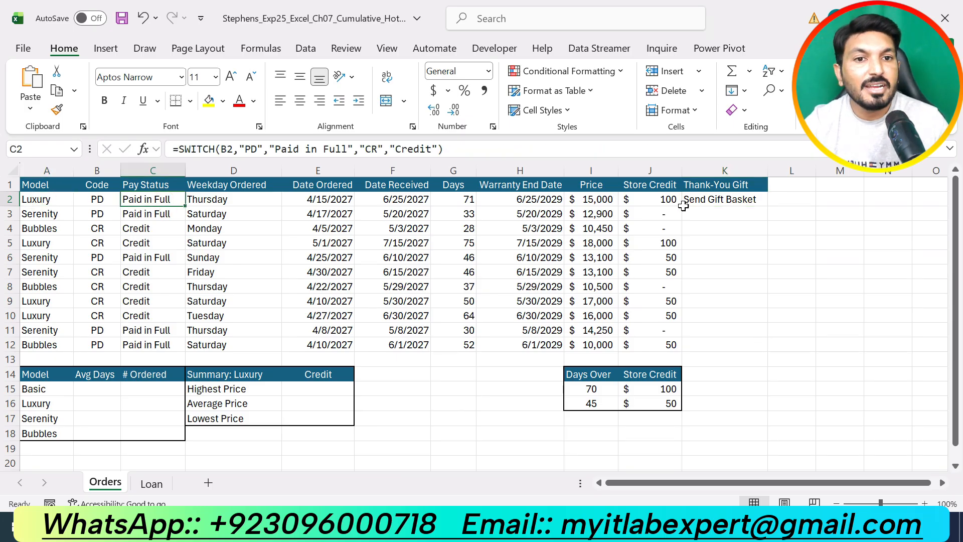
click(747, 199)
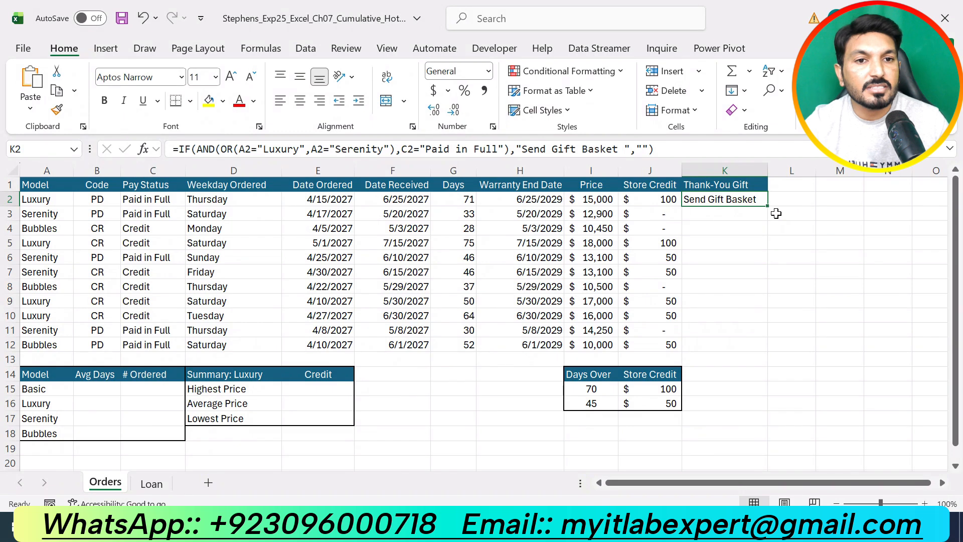
drag(772, 206, 771, 353)
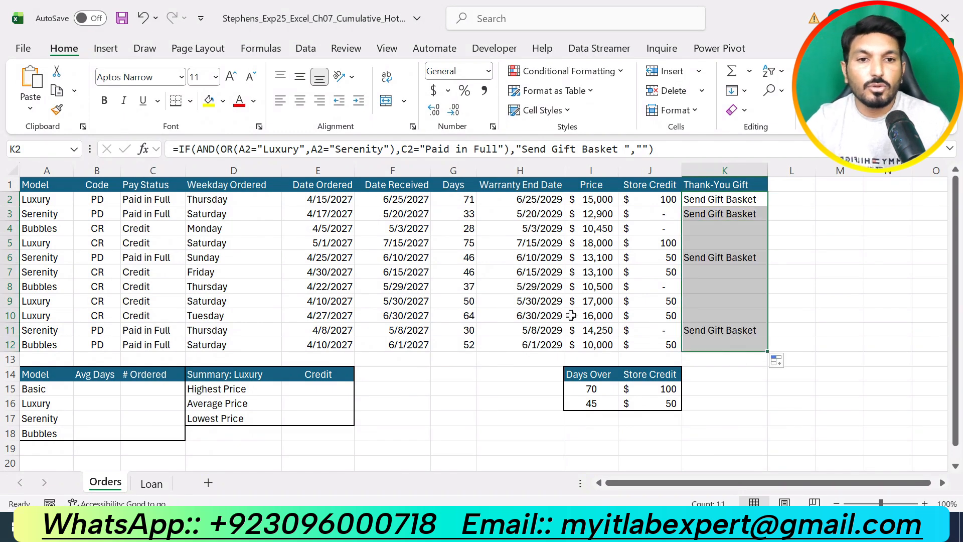
click(695, 331)
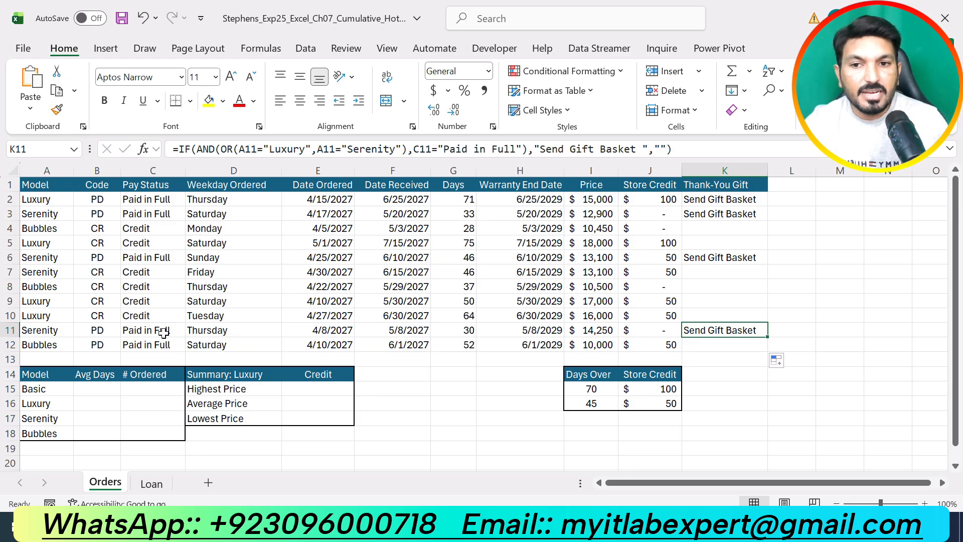
click(823, 317)
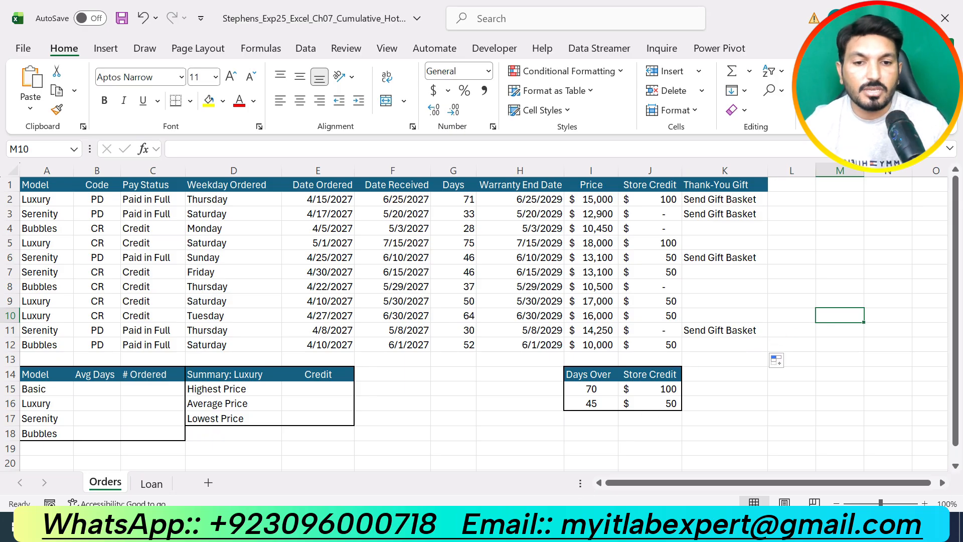
Switch to the Word instructions document and undo the yellow highlighting of the step 8 text.
key(alt+Tab)
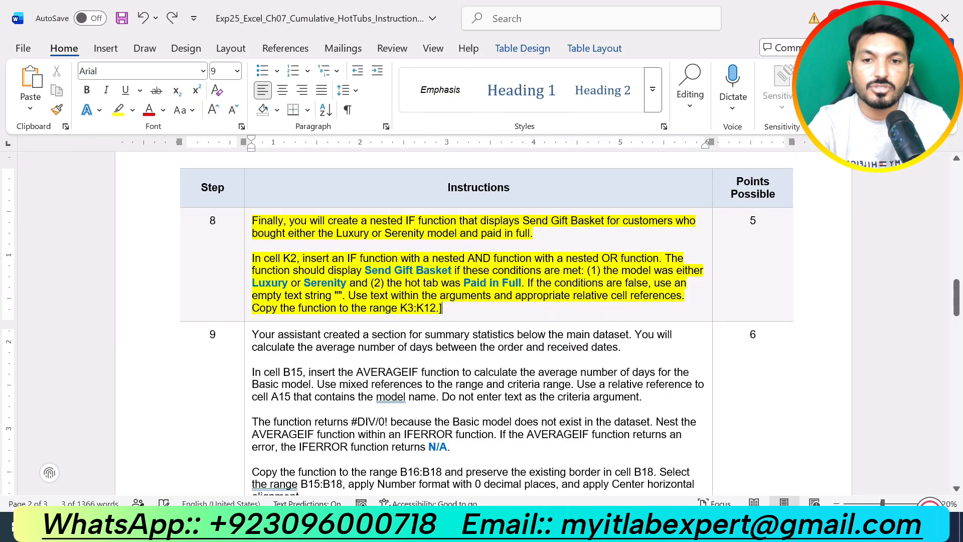
key(ctrl+z)
scroll(496, 371, down, 15)
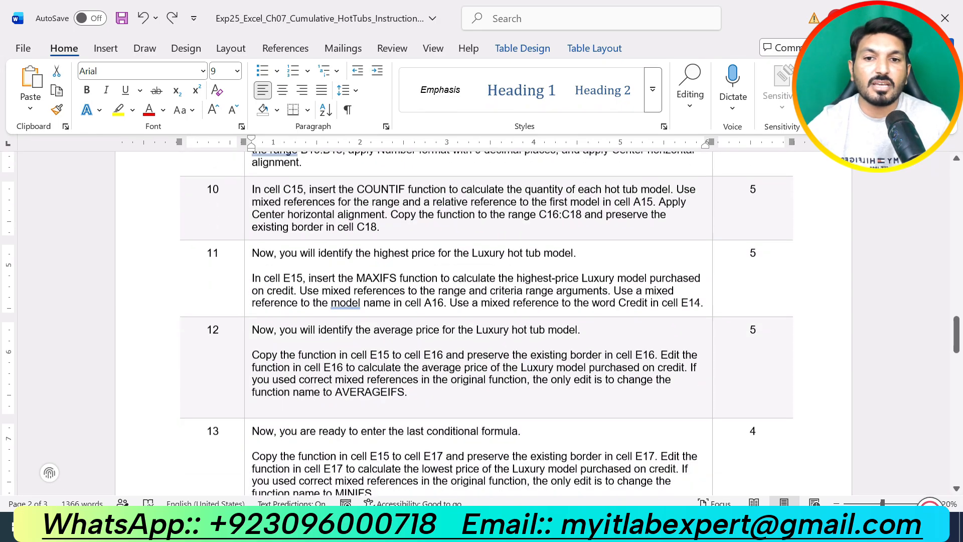
Mark step 8 of the Word instructions with a closing bracket ] after the range K3:K12.
scroll(497, 370, down, 15)
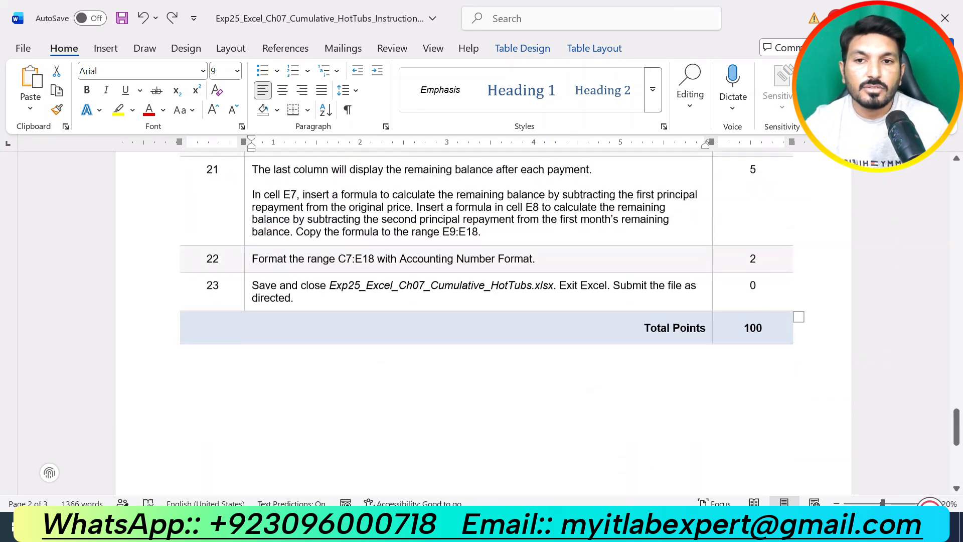
scroll(497, 370, up, 10)
scroll(496, 370, up, 15)
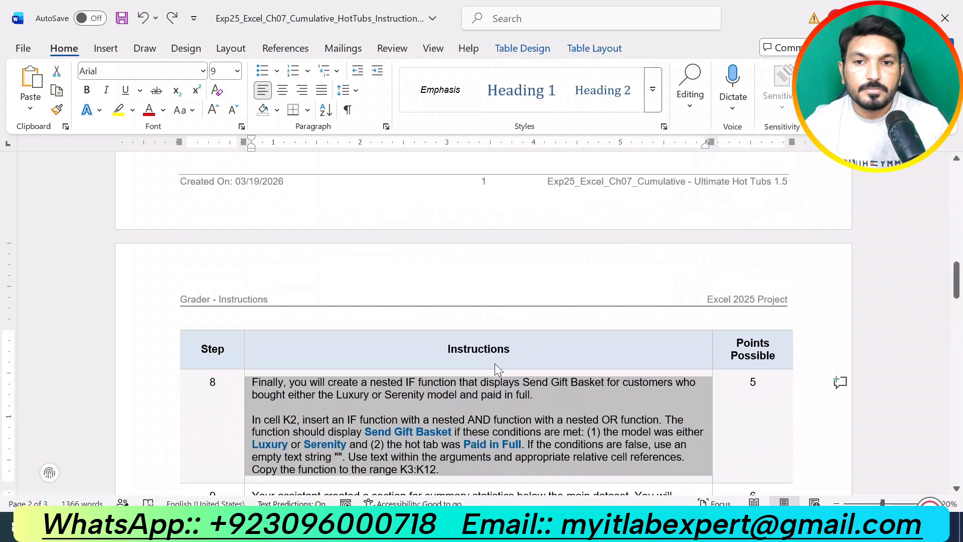
click(460, 385)
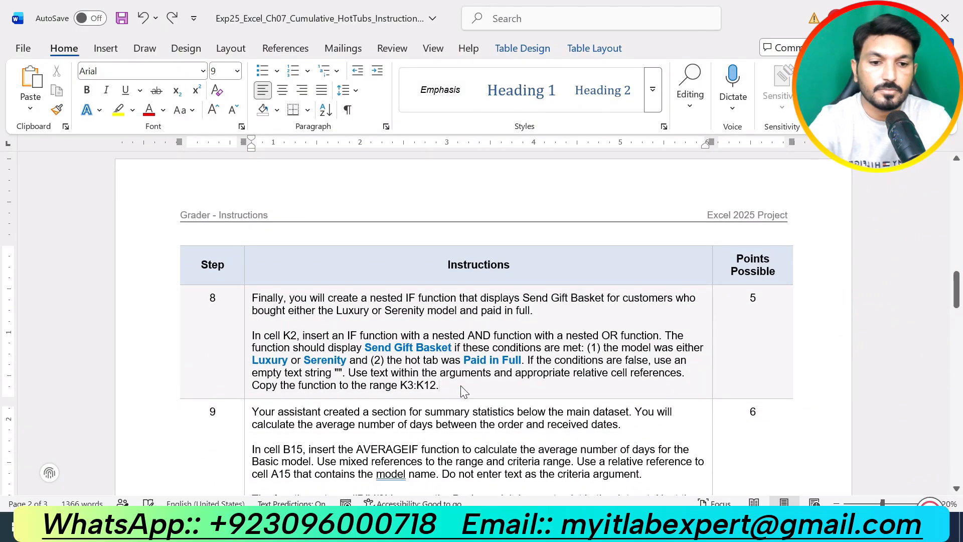
text(])
Highlight the entire step 9 instruction text in yellow.
key(Page_Down)
drag(303, 412, 252, 250)
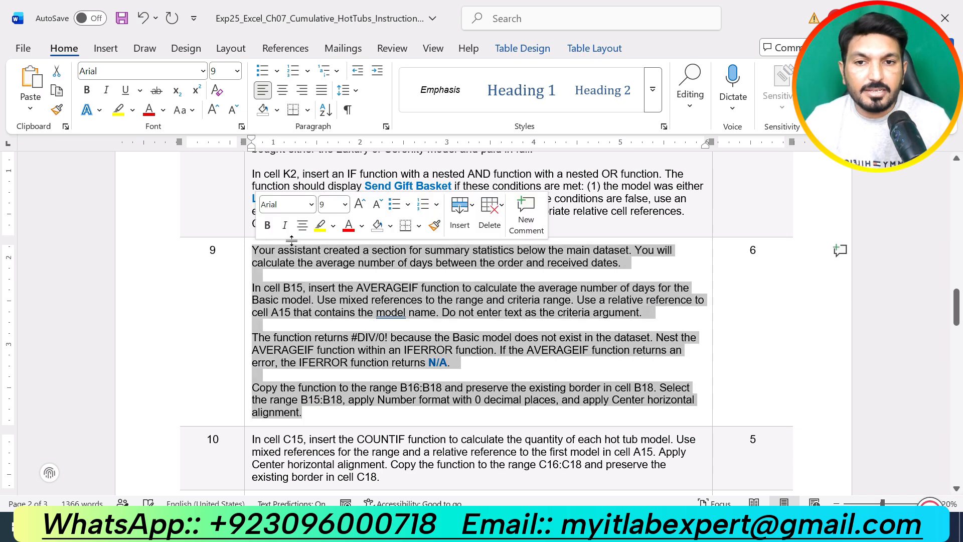
click(320, 226)
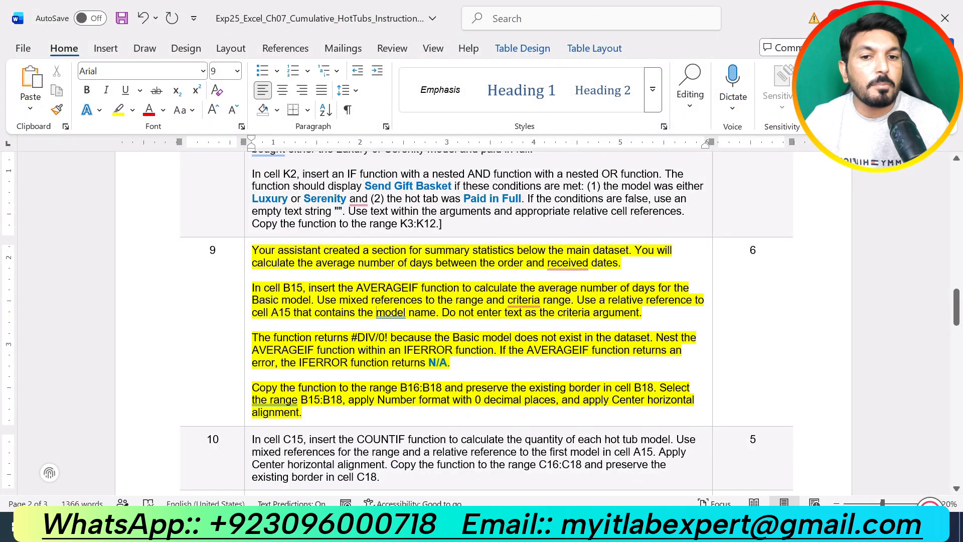
click(341, 415)
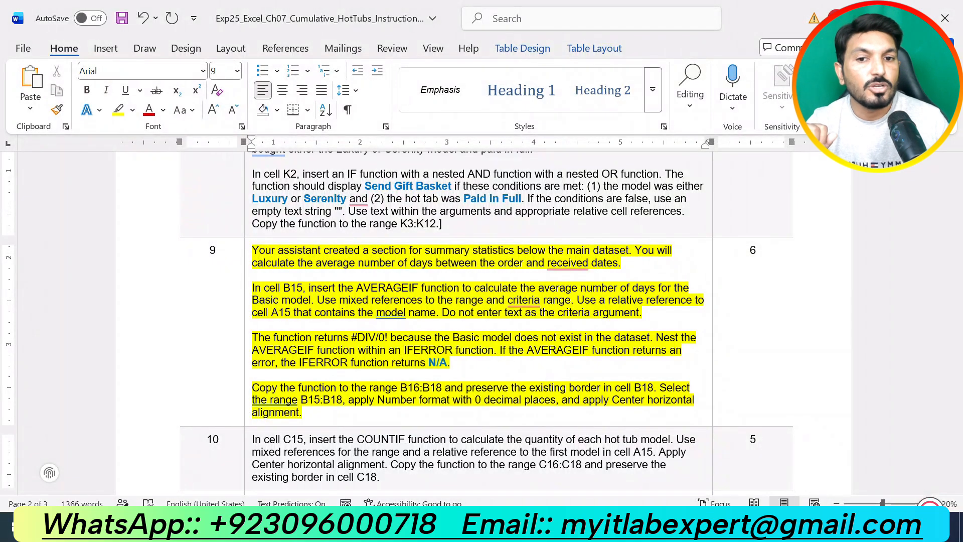
click(340, 416)
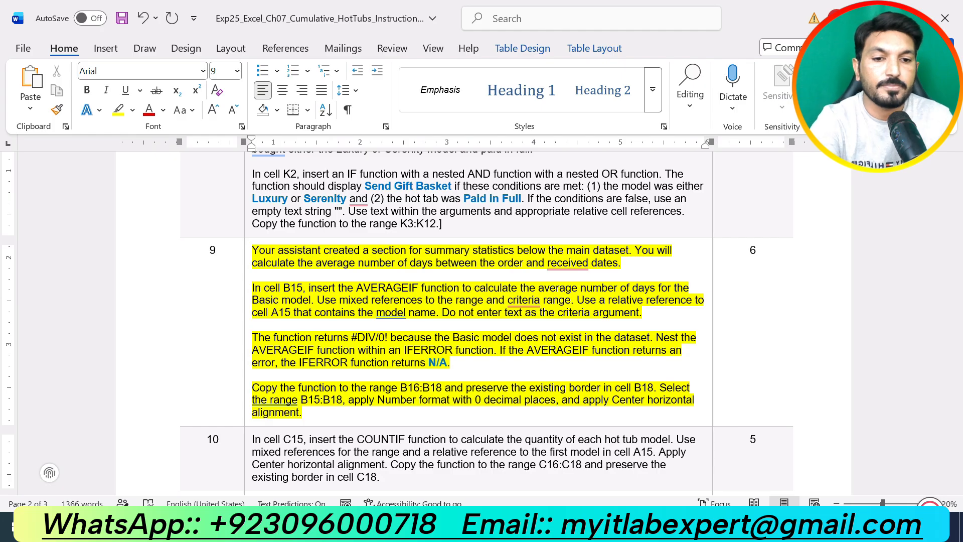
Switch to the Excel workbook and start an AVERAGEIF function in B15 of the Orders sheet with its function arguments open.
click(480, 526)
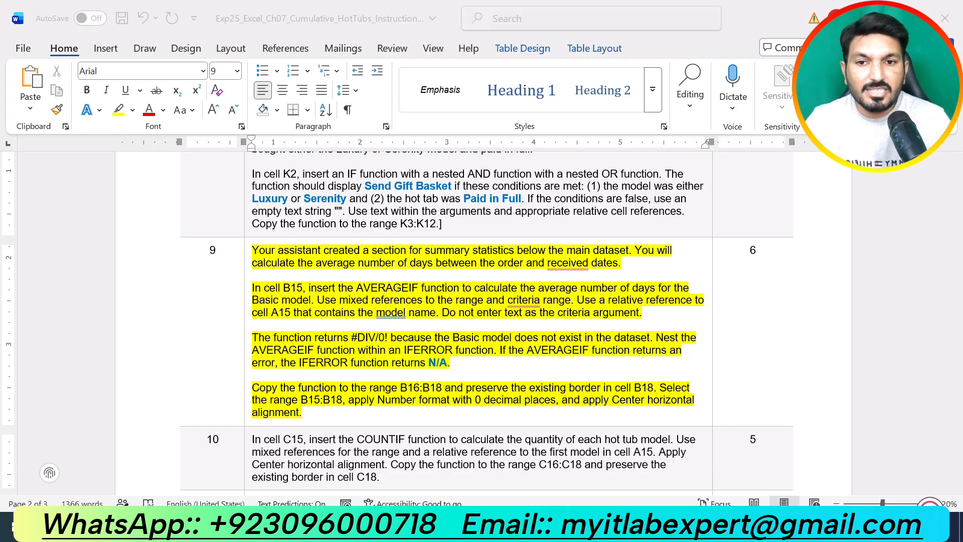
click(102, 390)
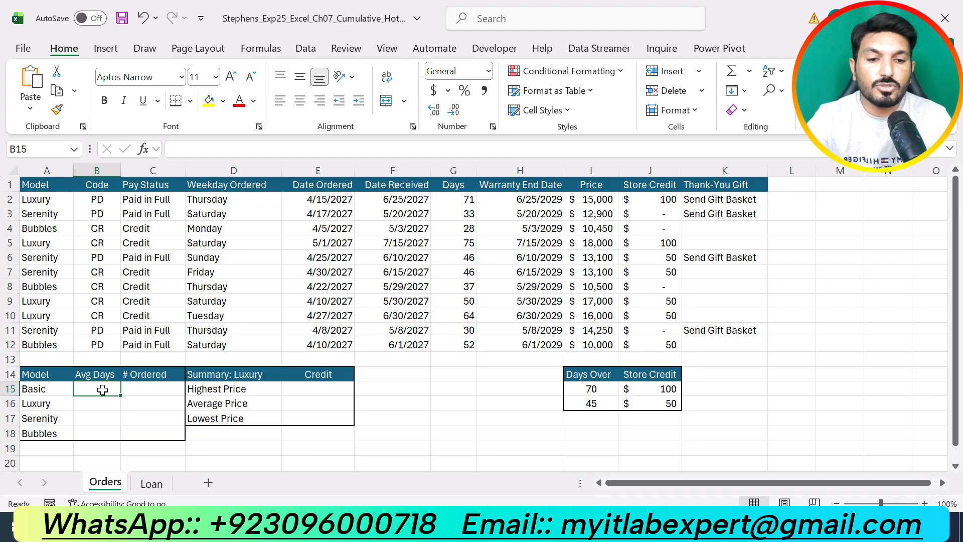
text(=aver)
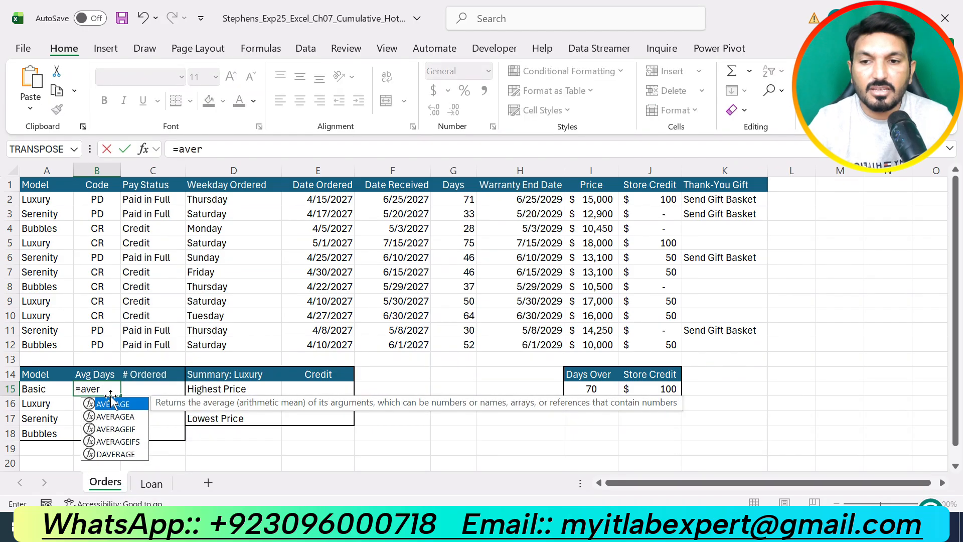
double_click(120, 429)
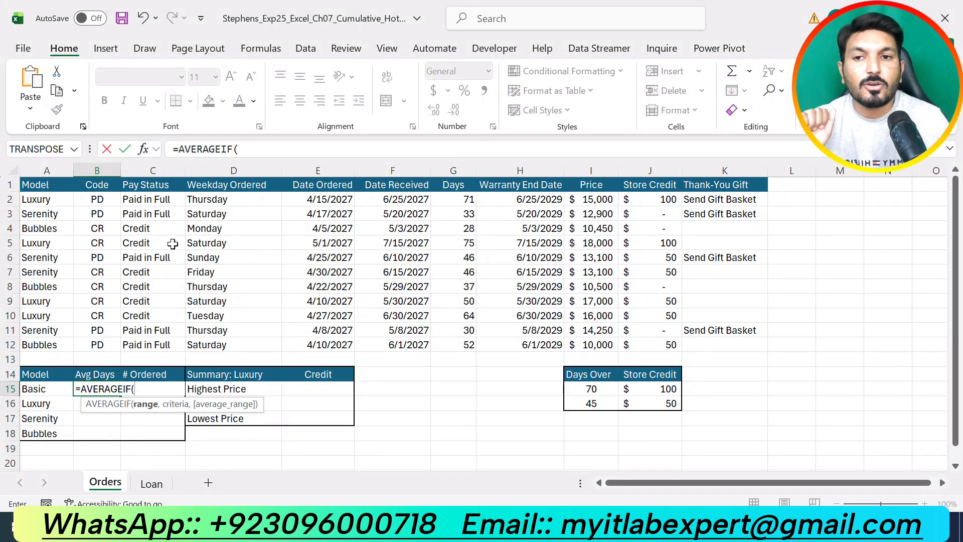
click(144, 149)
drag(567, 253, 564, 227)
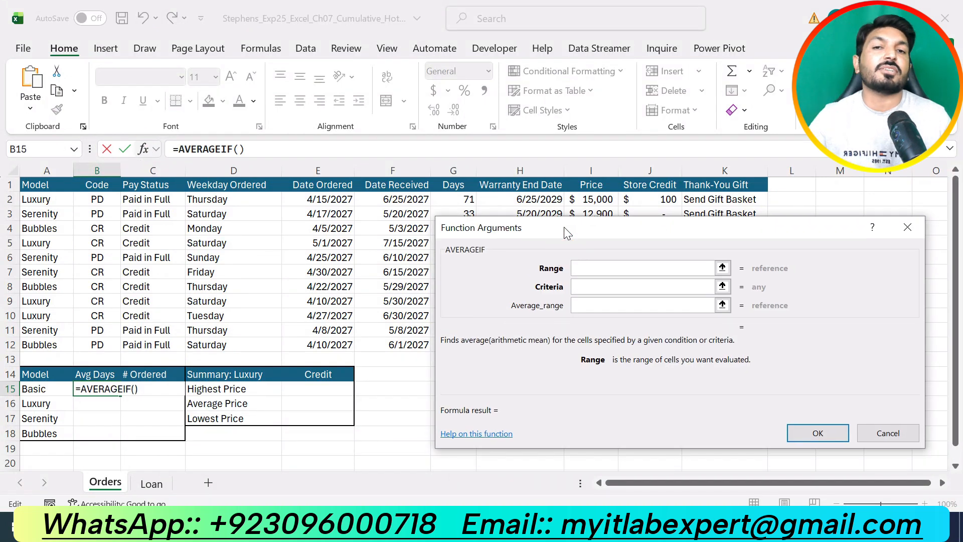
Set the AVERAGEIF Range argument to the model names as the absolute reference $A$2:$A$12.
click(607, 270)
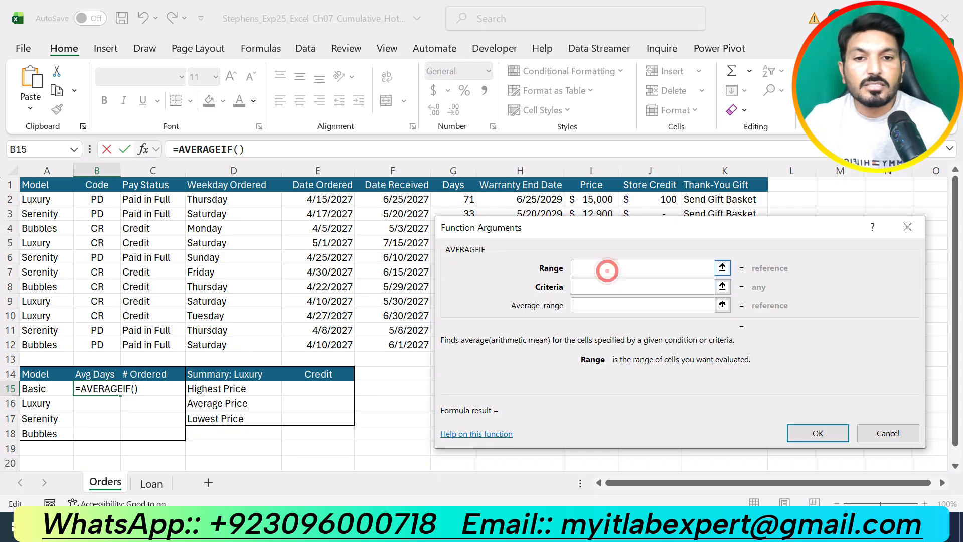
drag(50, 201, 48, 345)
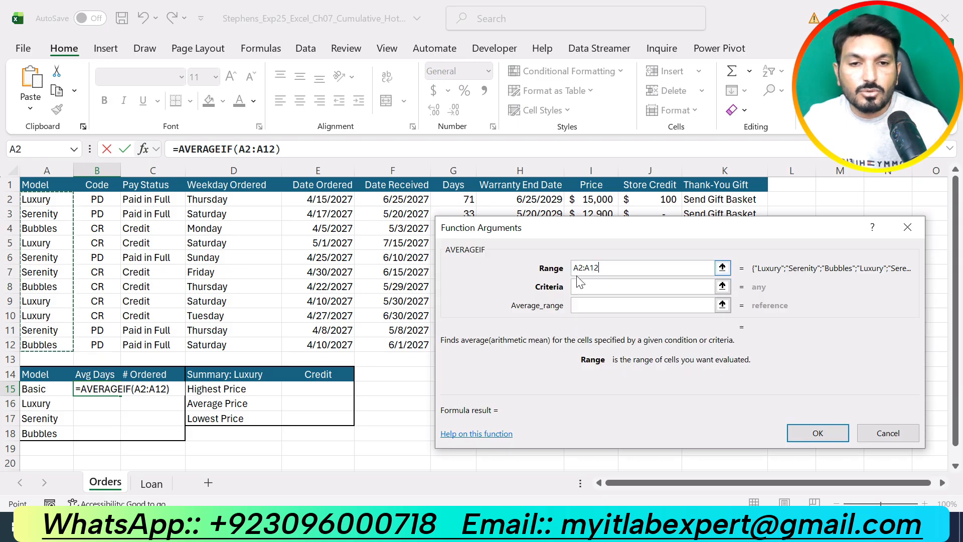
click(628, 266)
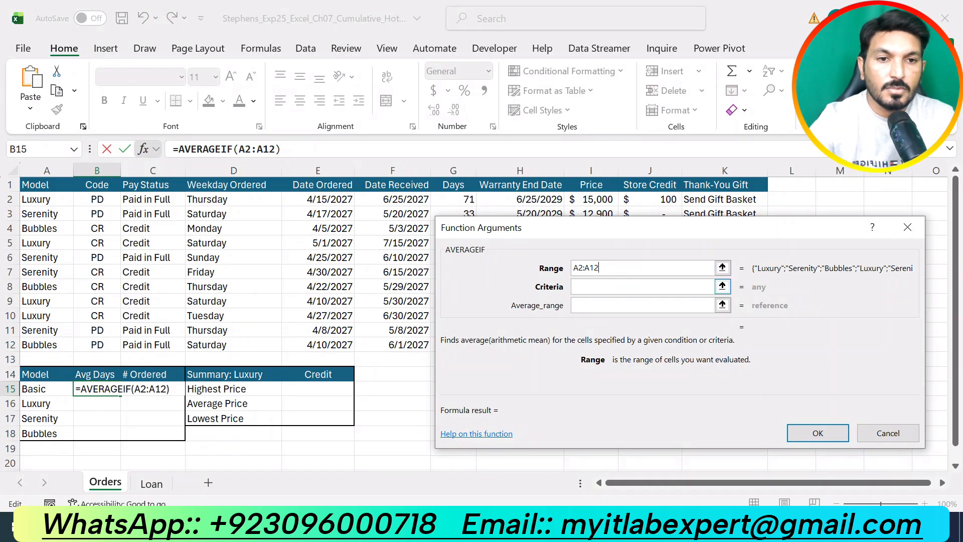
click(575, 268)
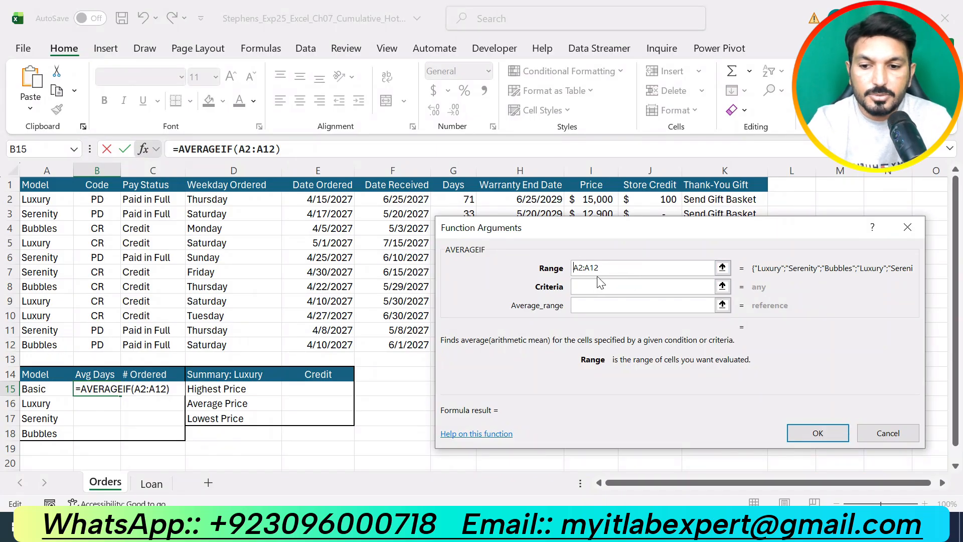
text($)
click(587, 268)
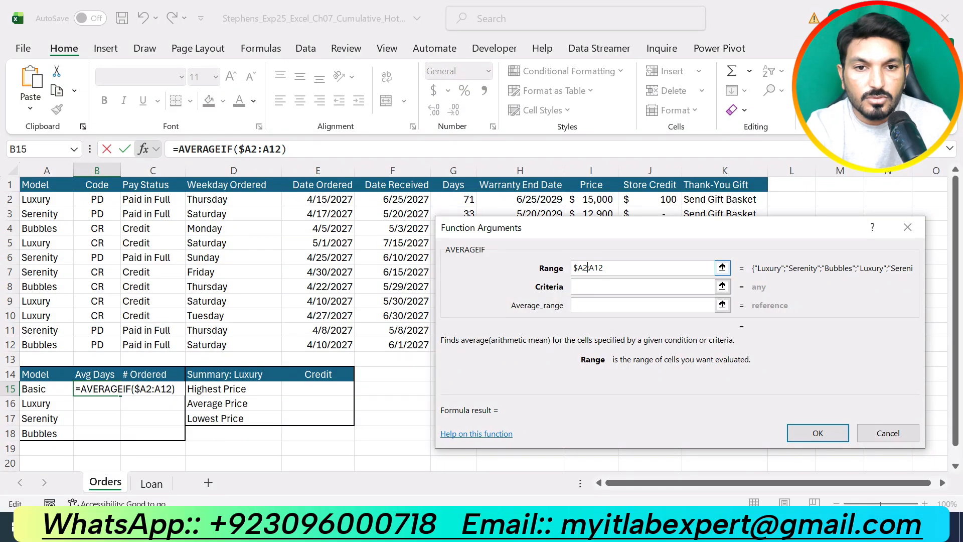
text($)
click(594, 268)
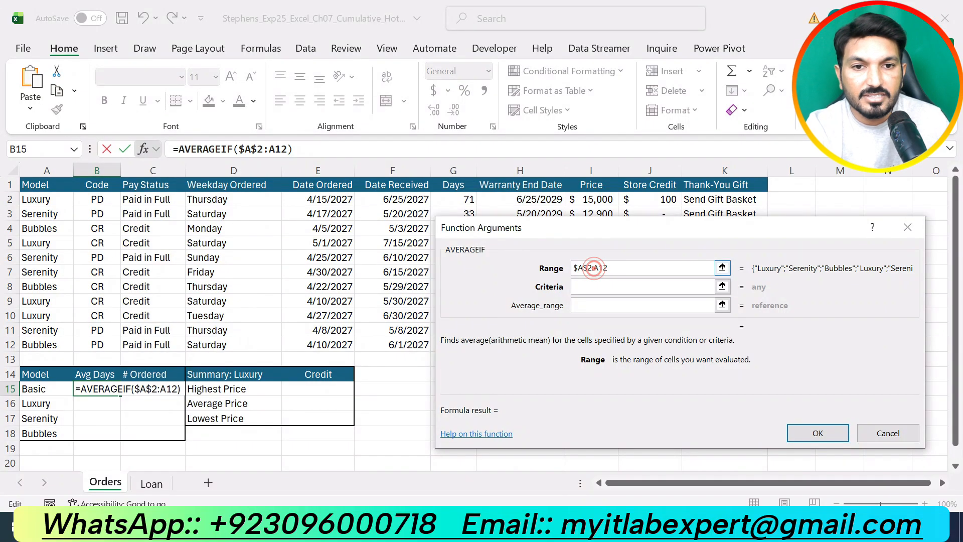
text($)
click(602, 268)
text($)
Check the criteria model in step 9 of the Word instructions, and set the AVERAGEIF Criteria argument to A15 in Excel.
click(606, 287)
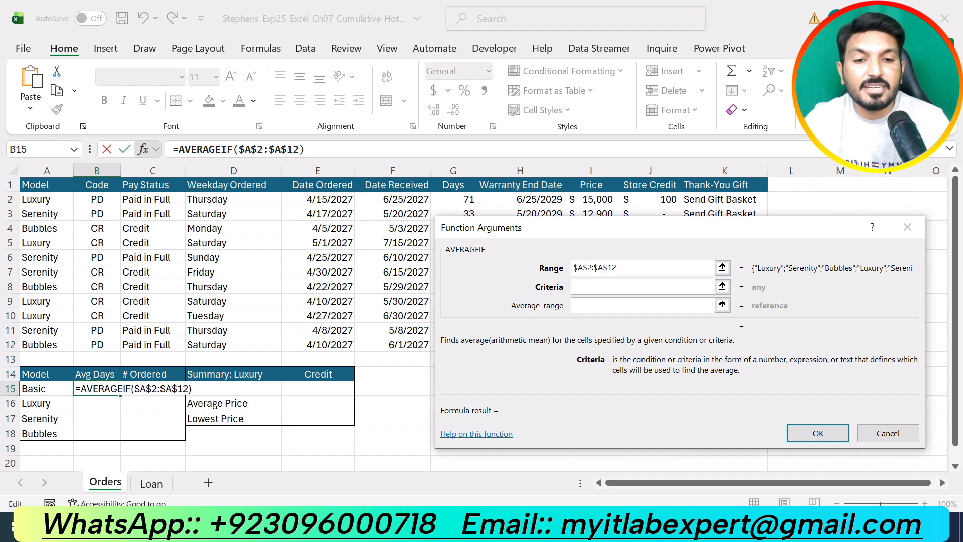
key(alt+Tab)
double_click(266, 300)
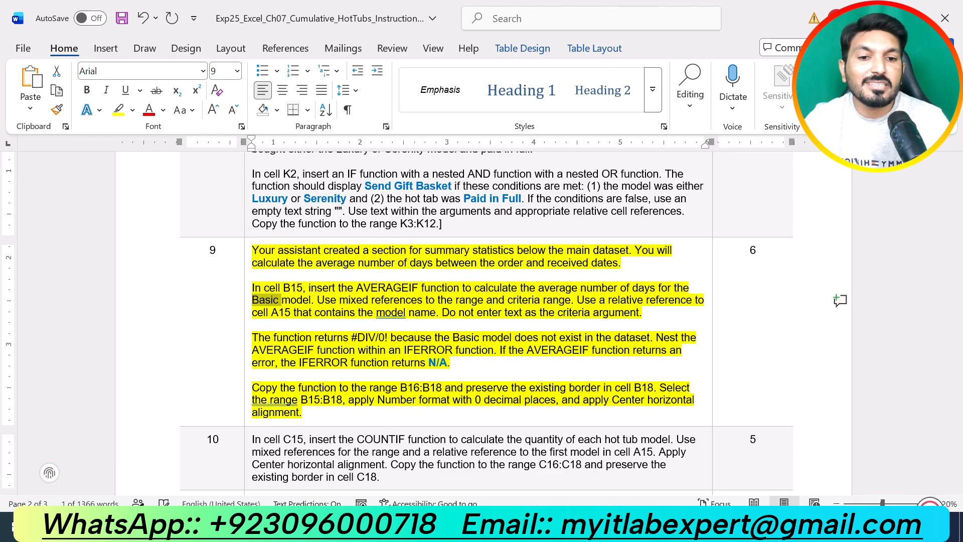
key(alt+Tab)
click(55, 391)
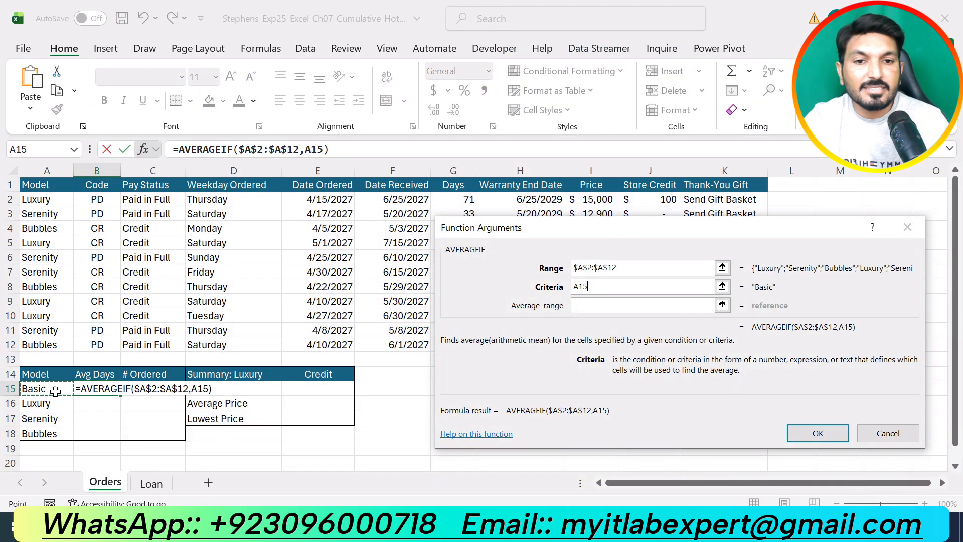
Set the Average_range argument to the Days values as $G$2:$G$12 and enter the AVERAGEIF function in B15.
key(Tab)
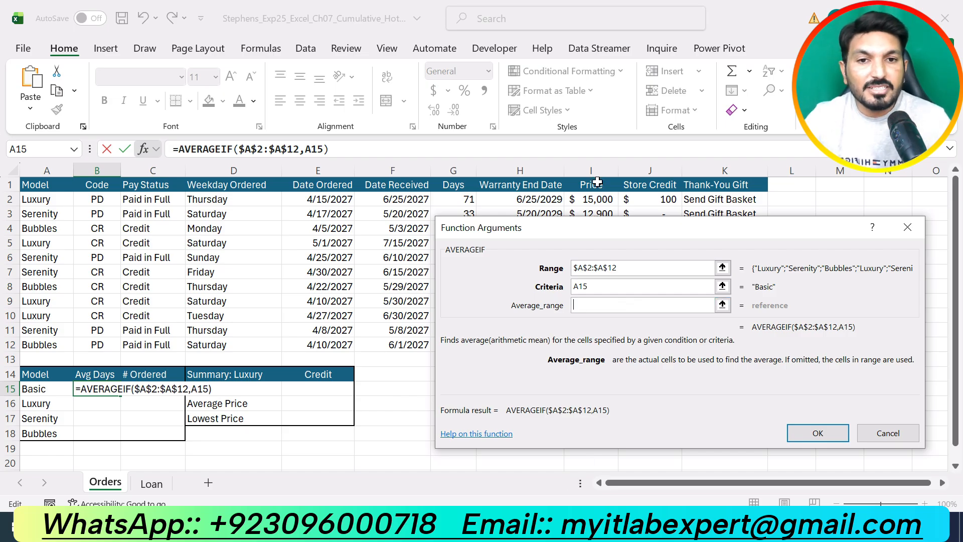
drag(604, 227, 850, 194)
drag(462, 201, 474, 342)
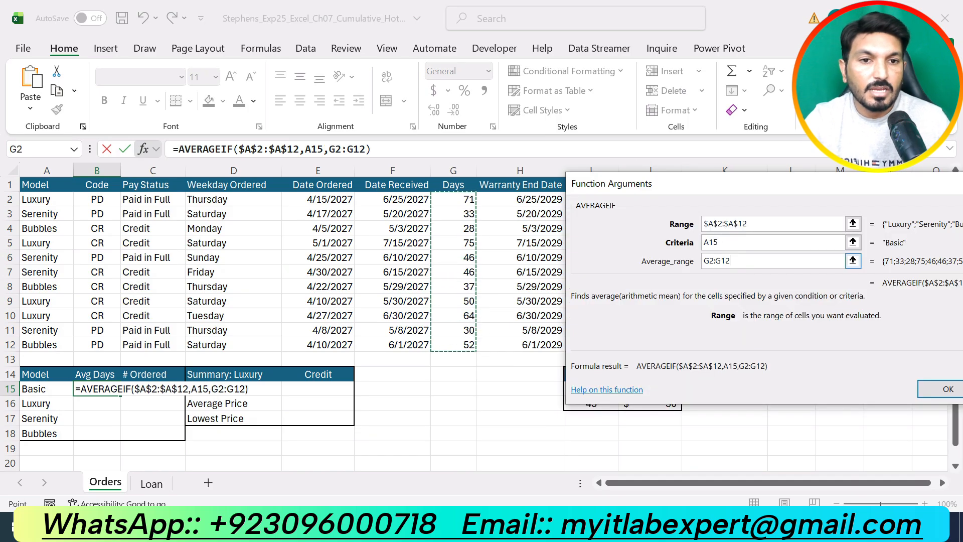
text($)
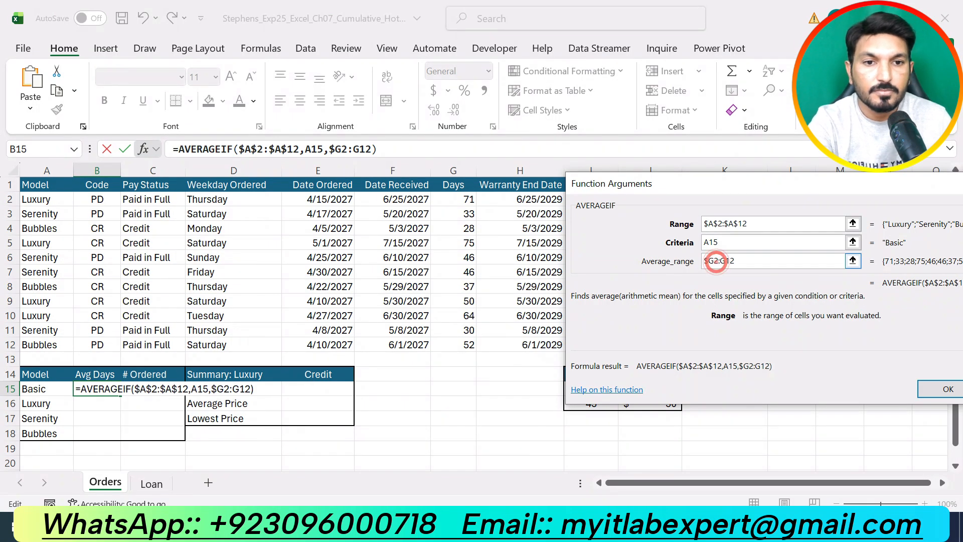
click(714, 260)
text($)
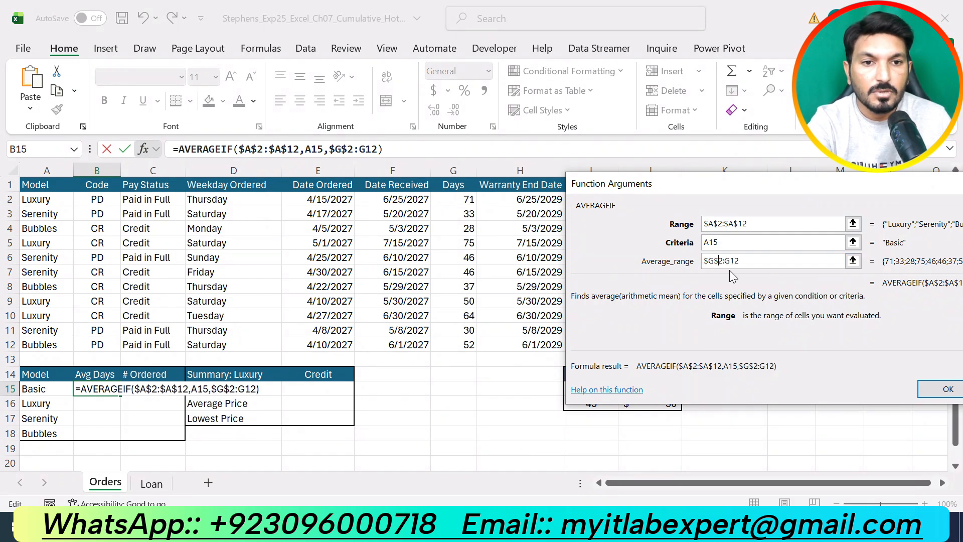
click(724, 260)
text($)
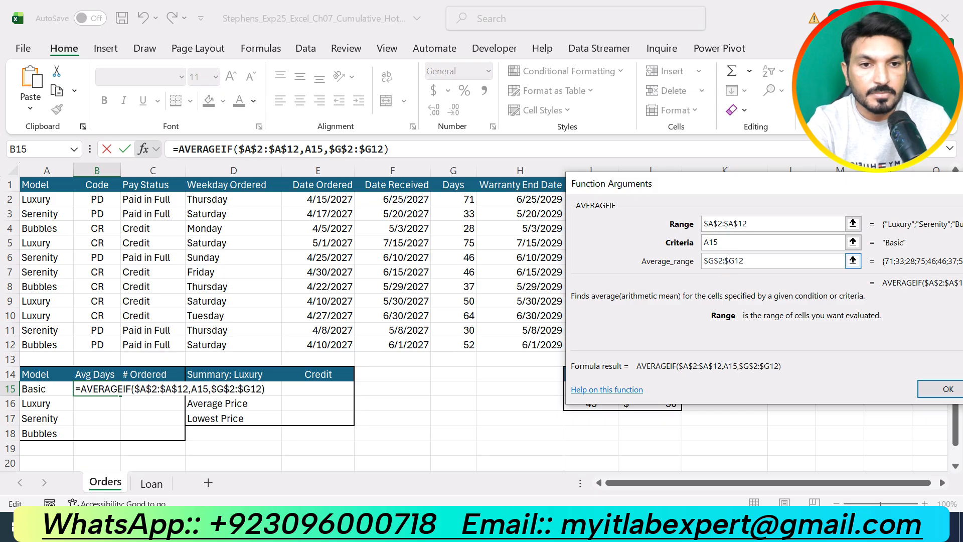
click(739, 261)
text($)
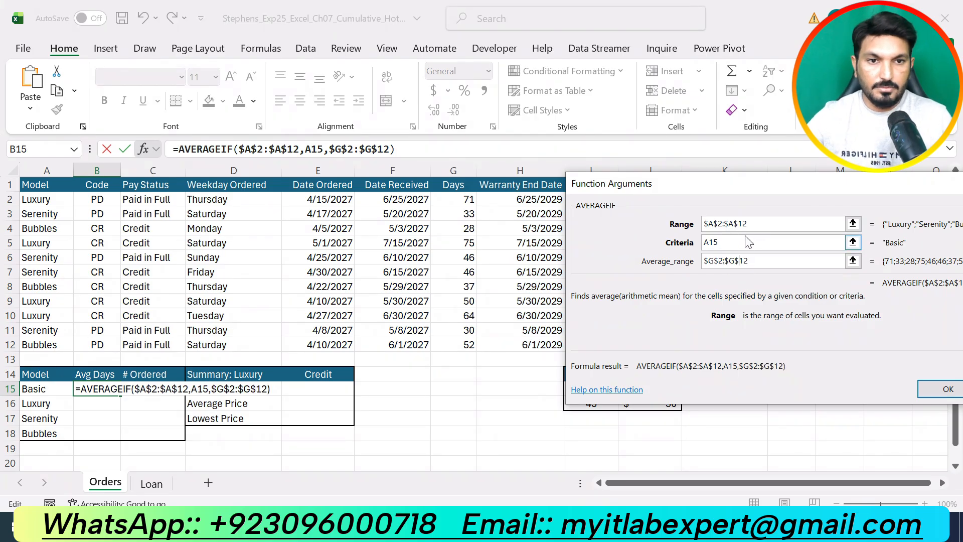
drag(737, 191, 534, 176)
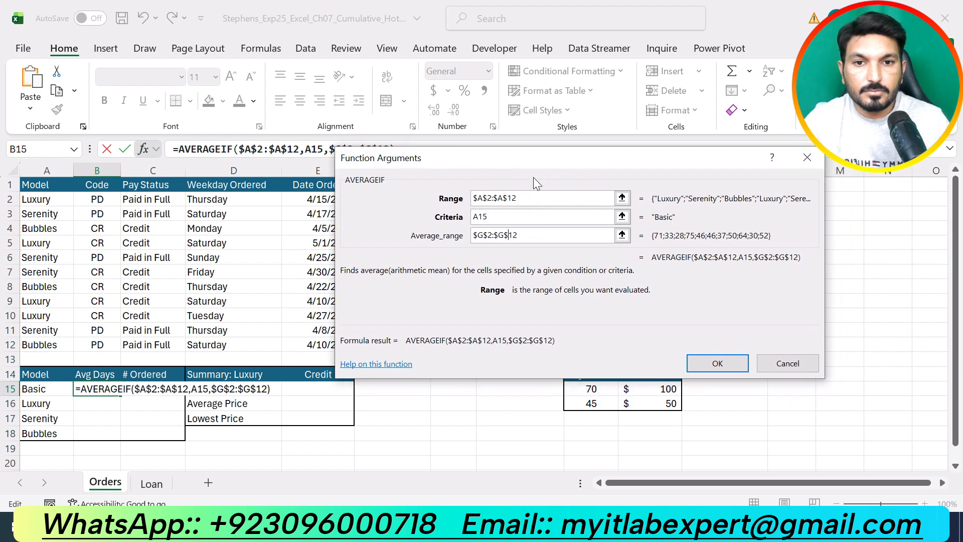
click(719, 363)
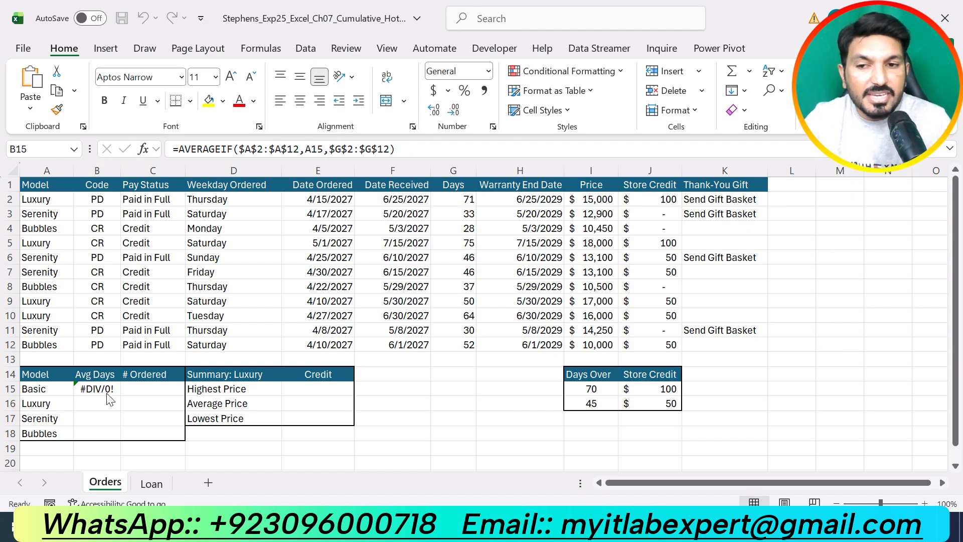
Check the IFERROR requirement in step 9 of the Word instructions, and wrap the AVERAGEIF function in B15 inside an IFERROR function in Excel.
key(alt+Tab)
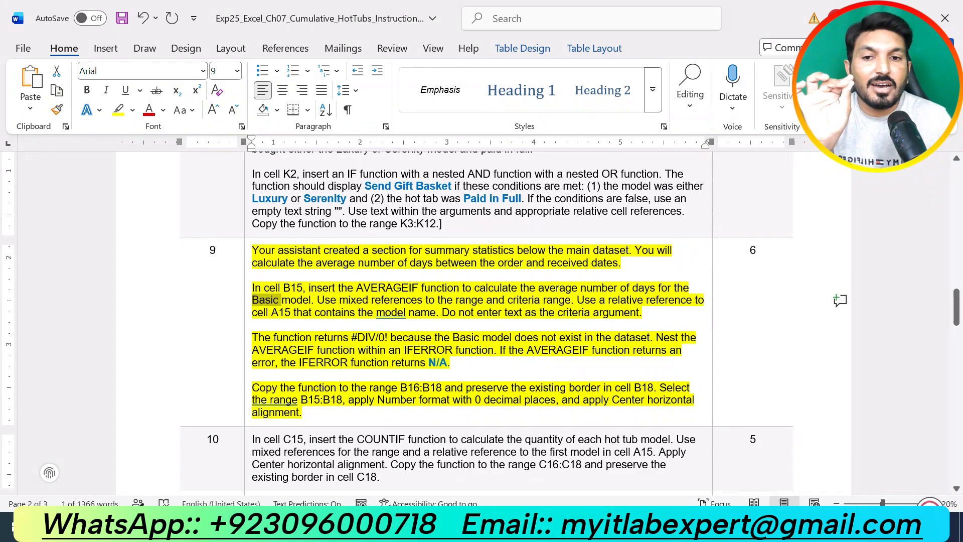
click(500, 526)
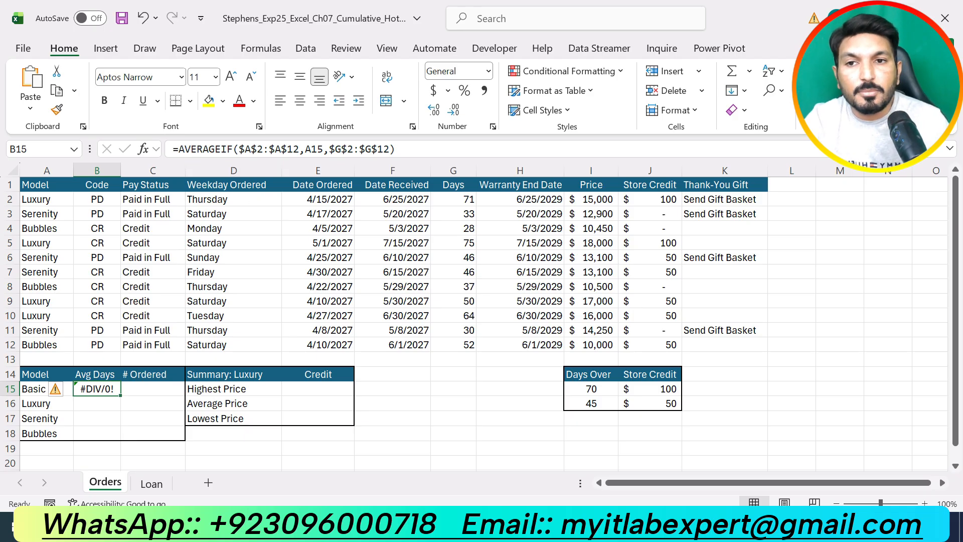
key(F2)
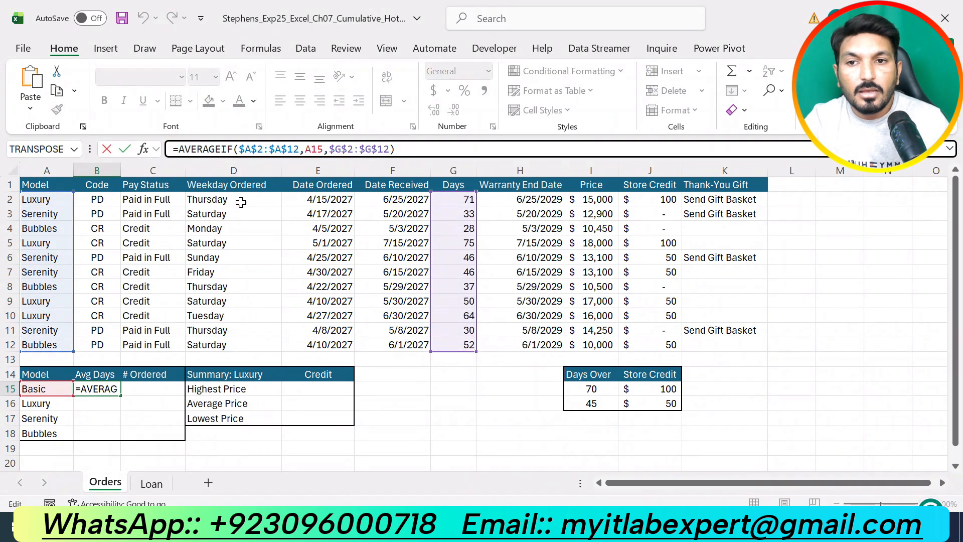
key(Home)
key(Right)
text(if)
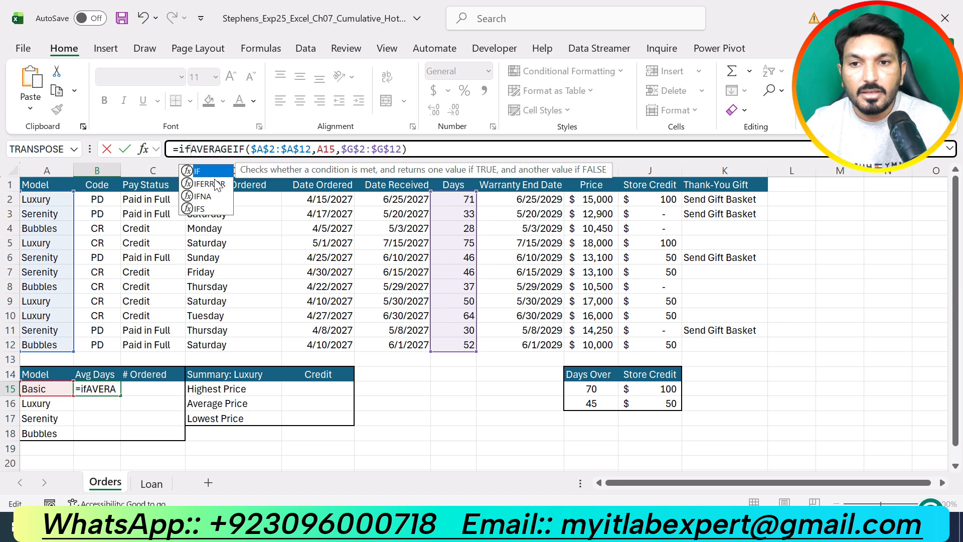
double_click(217, 185)
click(454, 152)
text(,)
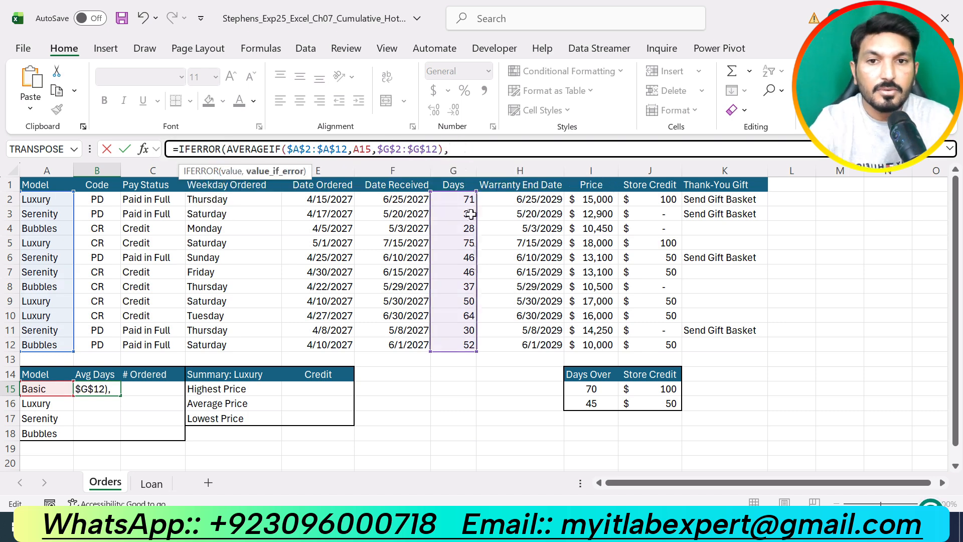
Check the required error text in the Word instructions, and complete the IFERROR function in B15 with "N/A" as value_if_error in Excel.
key(alt+Tab)
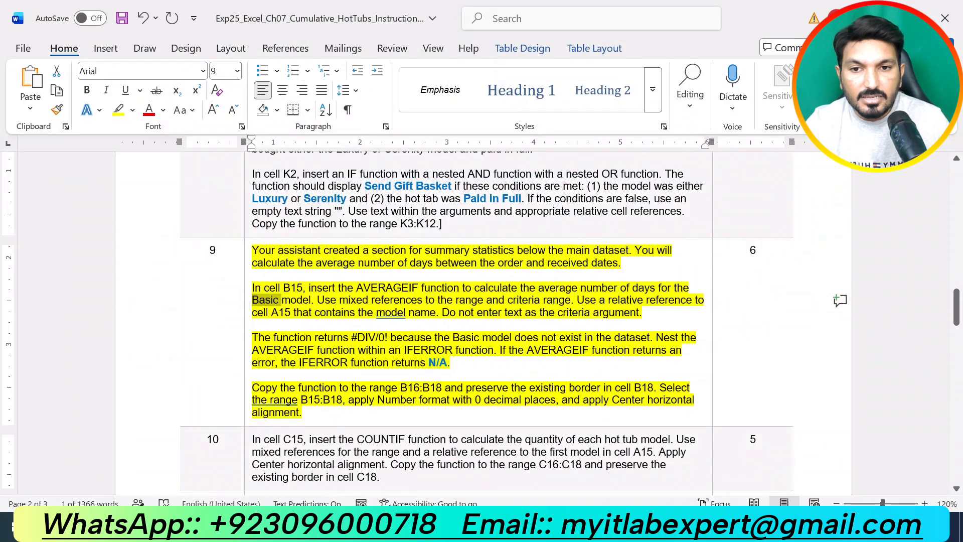
key(alt+Tab)
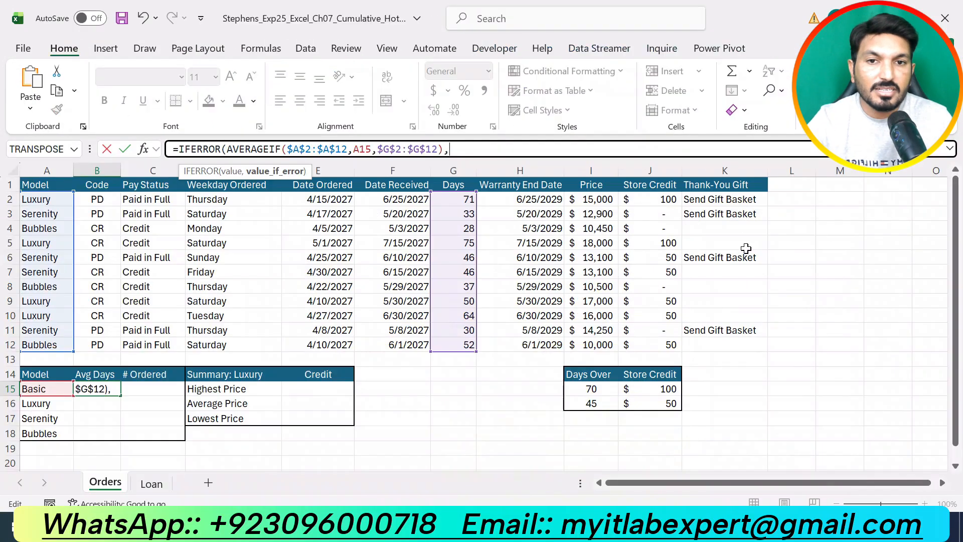
text("N/A)
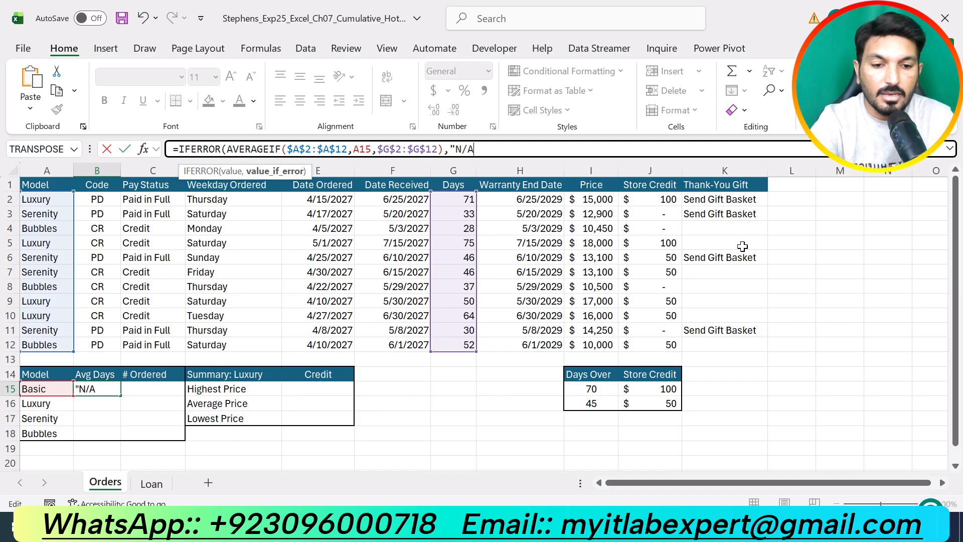
text("))
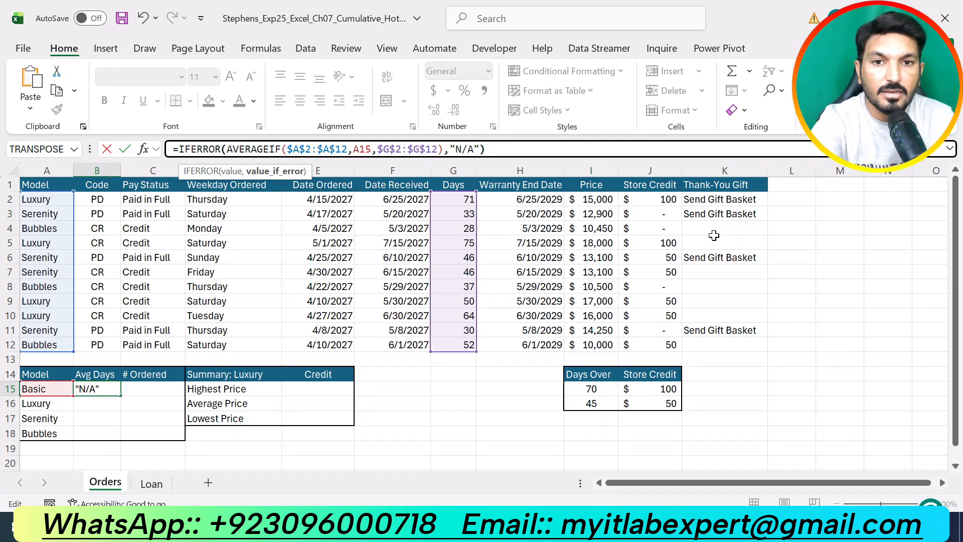
key(Return)
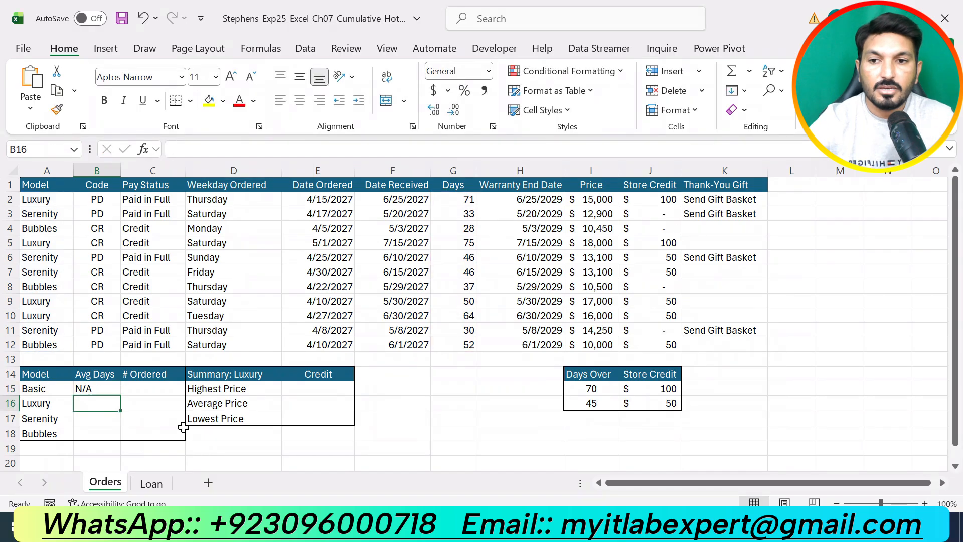
Check the copy instruction of step 9 in Word, and fill the B15 function through B16:B18 without formatting in Excel.
click(95, 392)
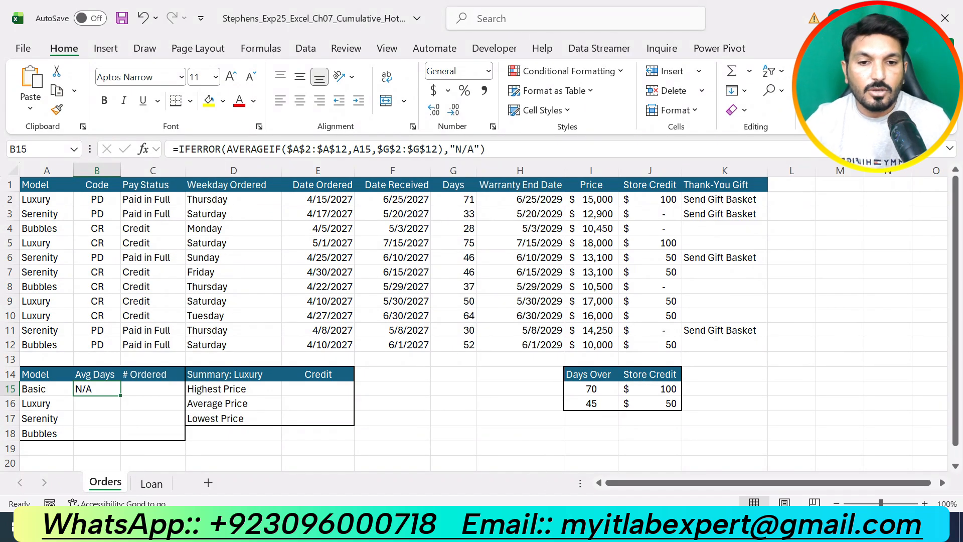
key(alt+Tab)
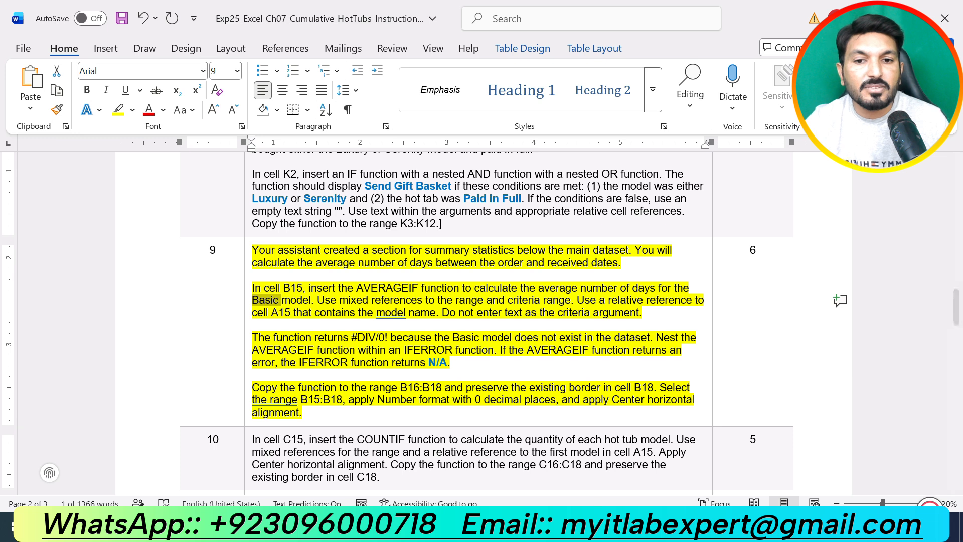
click(575, 527)
click(574, 527)
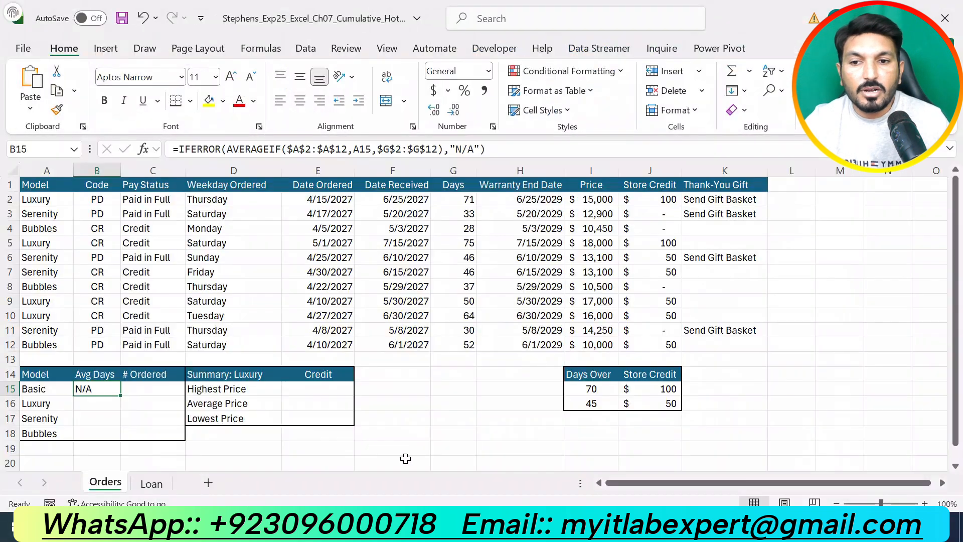
drag(125, 397, 127, 441)
click(136, 451)
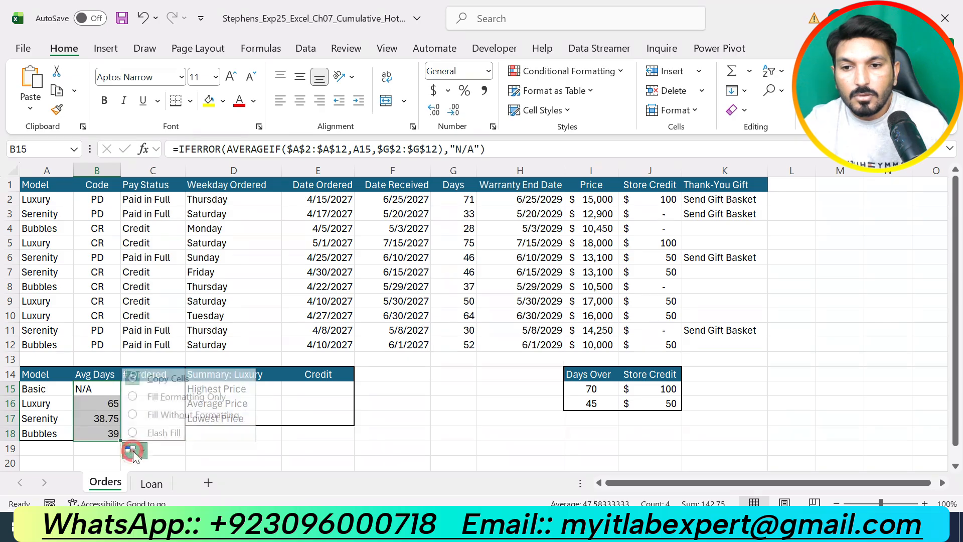
click(204, 415)
click(382, 461)
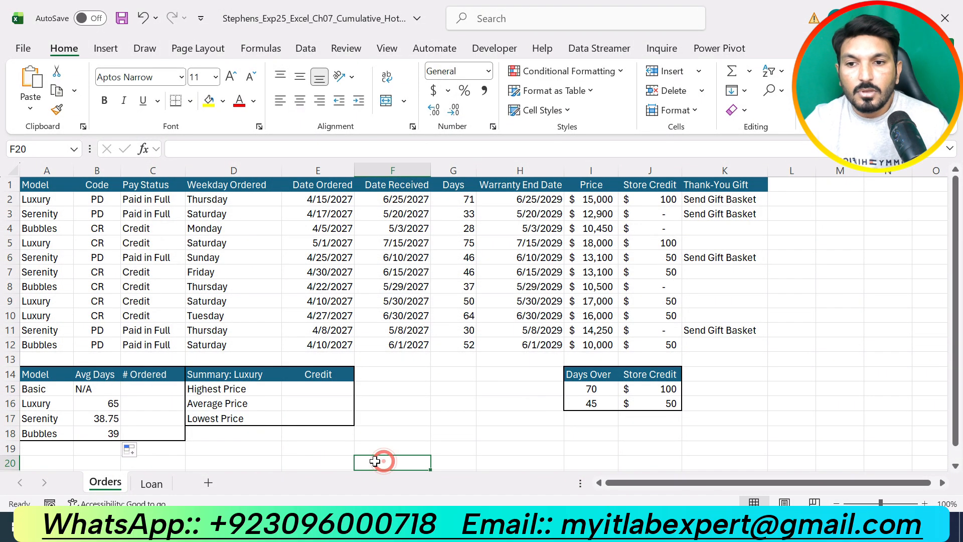
Examine the range references in the copied formula in B16, and review step 9 in the Word instructions before returning to Excel.
click(108, 403)
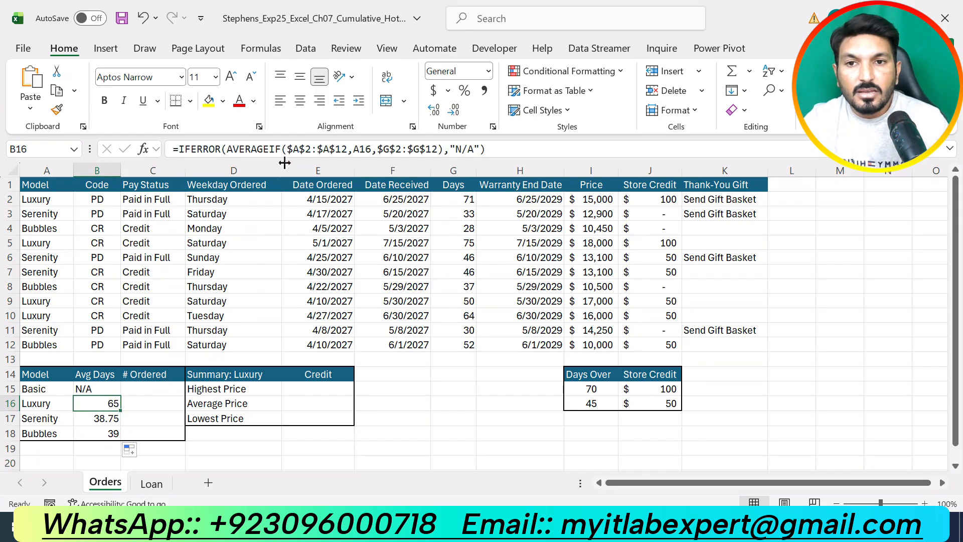
drag(288, 149, 438, 149)
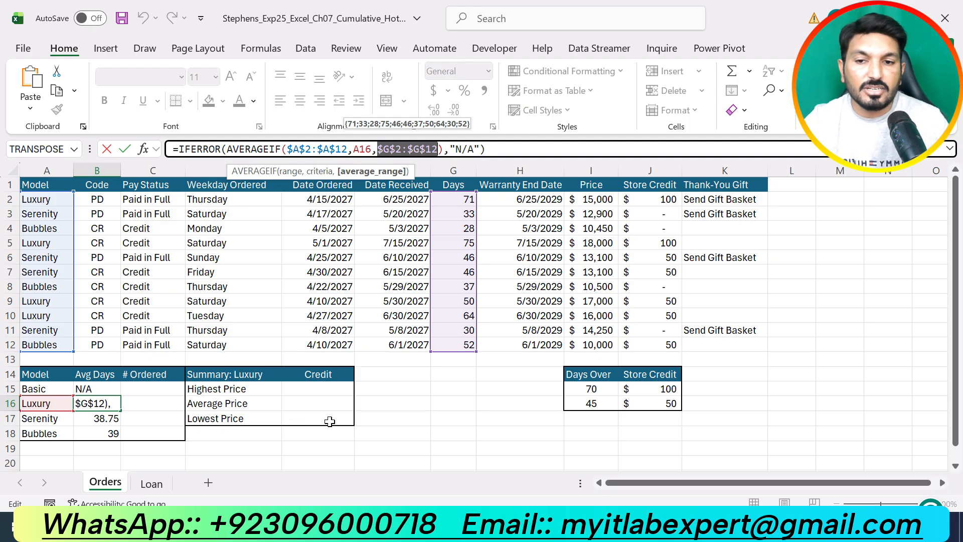
key(ctrl+Return)
click(463, 448)
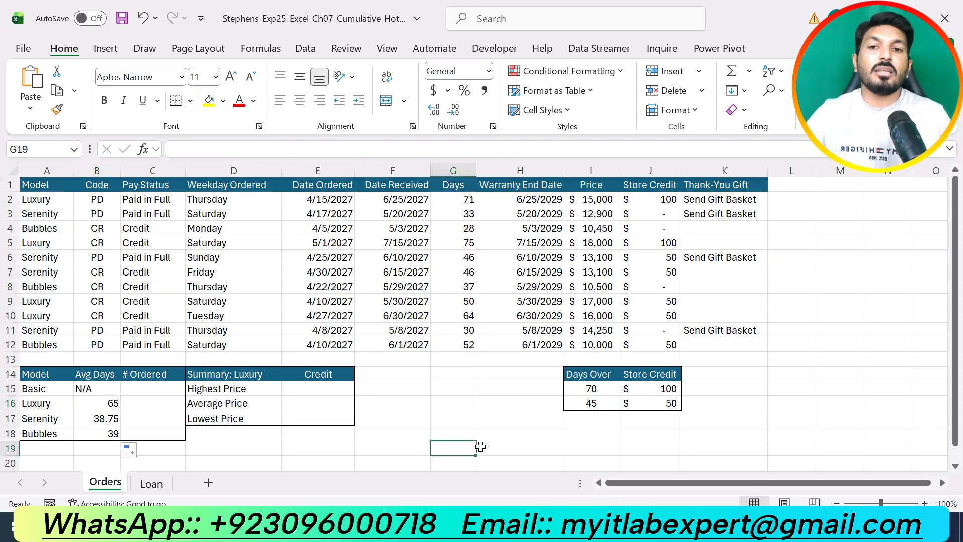
click(548, 527)
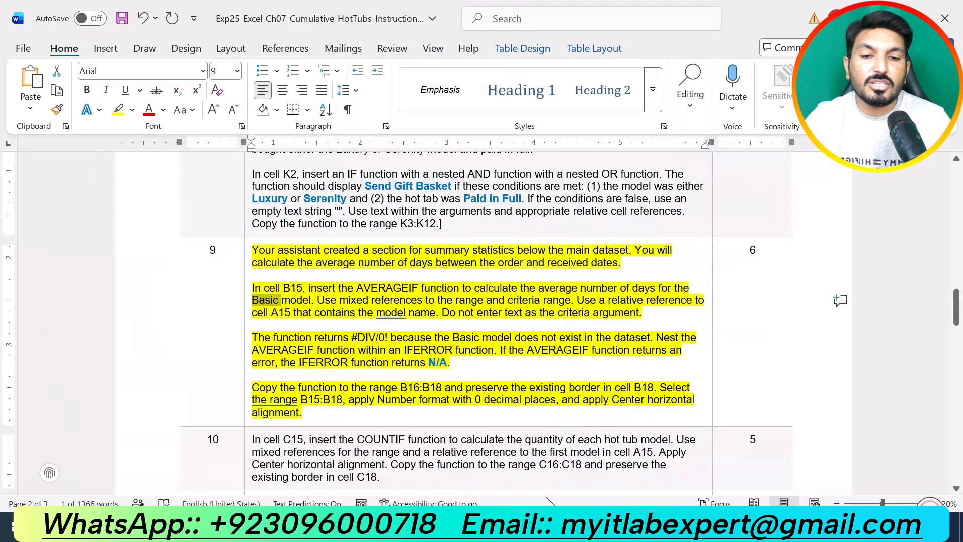
click(548, 526)
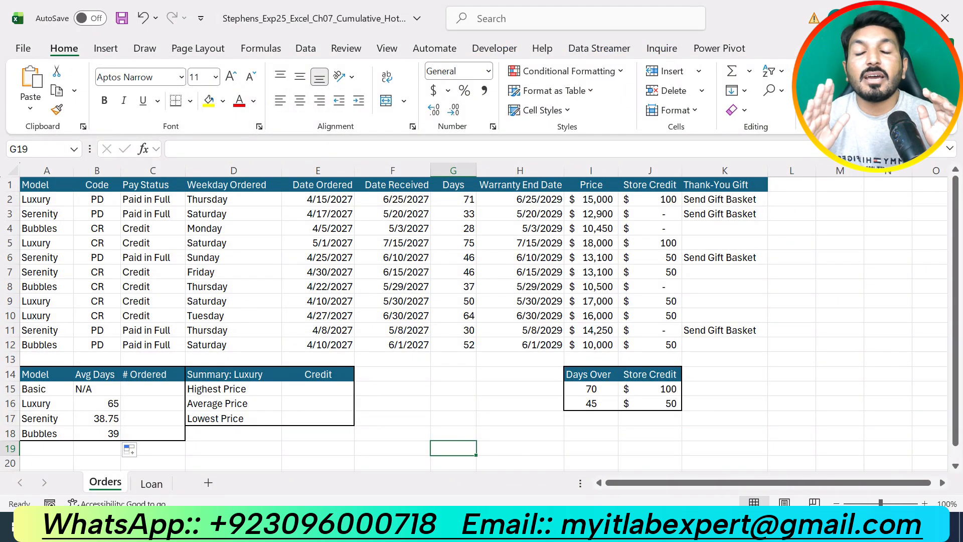